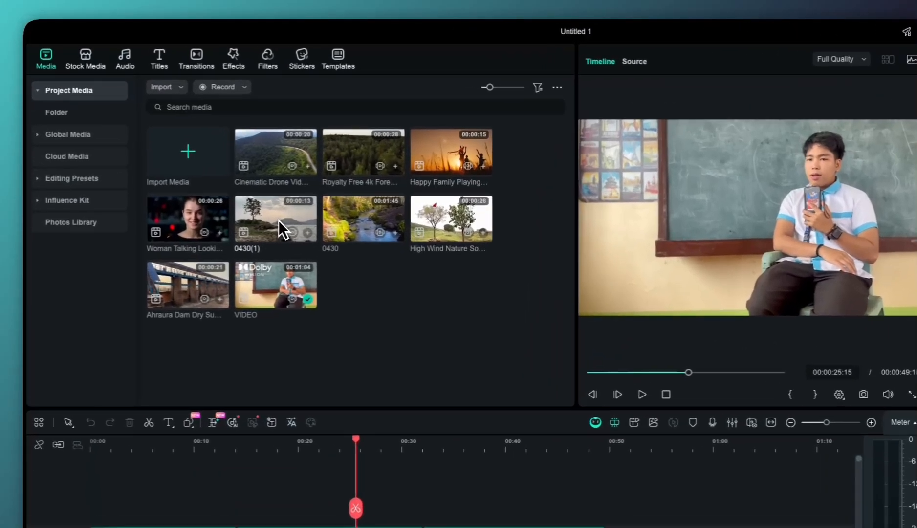
click(279, 221)
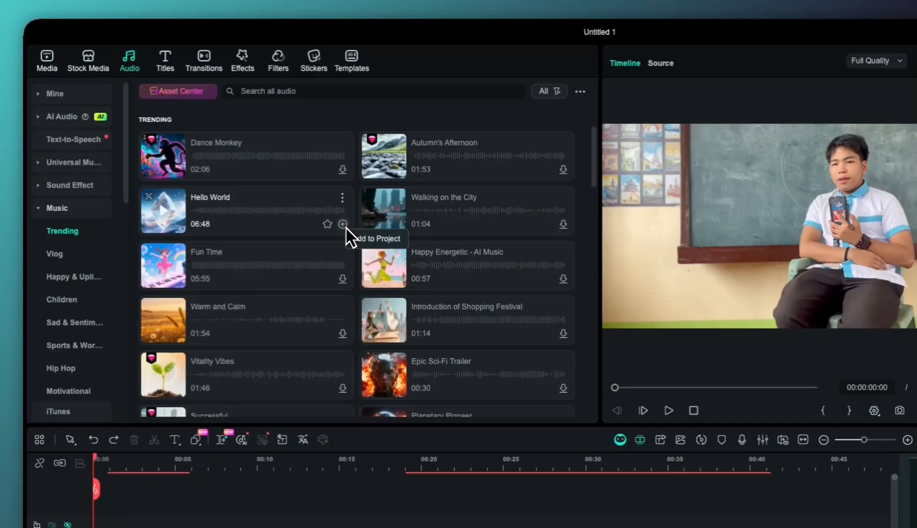
click(346, 229)
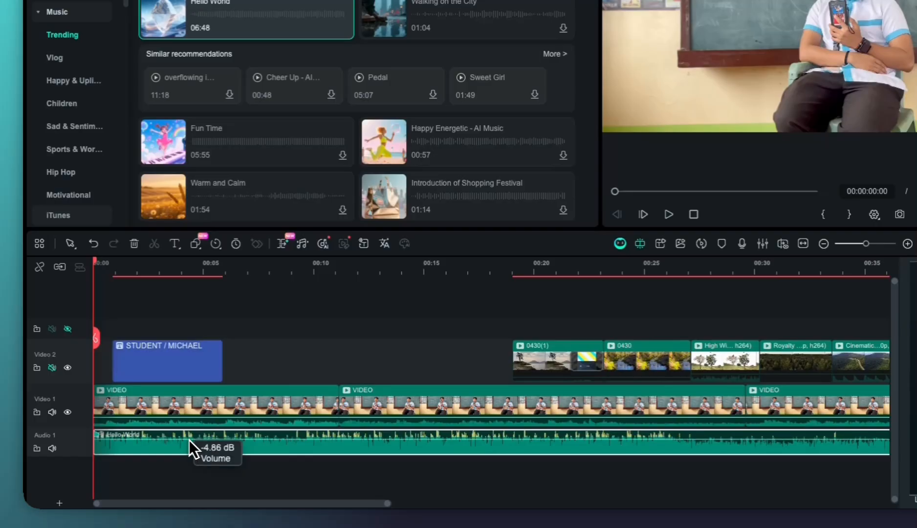
drag(190, 444, 195, 450)
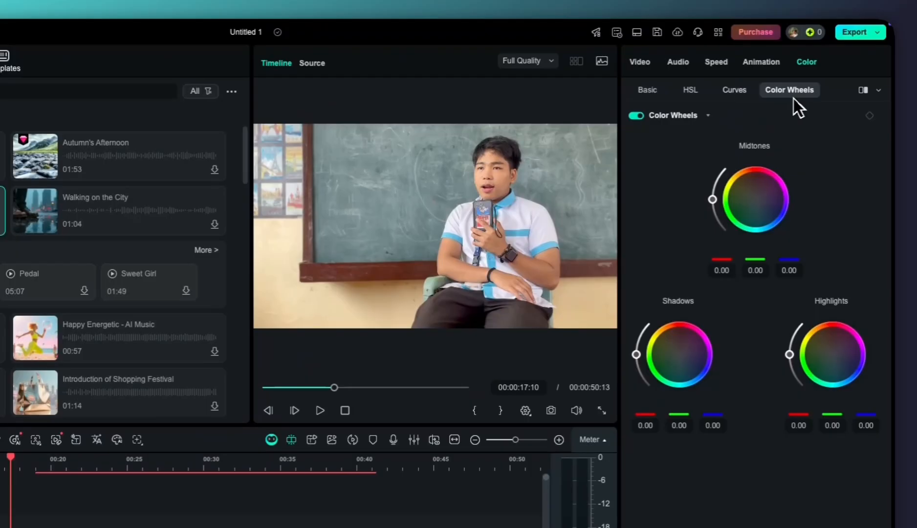
click(743, 92)
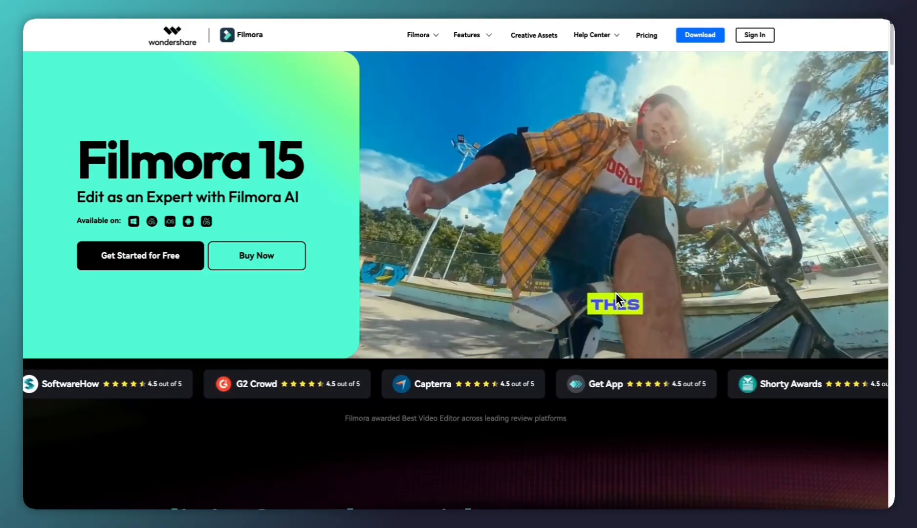
Look through the Filmora 15 web page, from the AI features and editing tools to creative assets, testimonials and the community section
scroll(616, 294, down, 3)
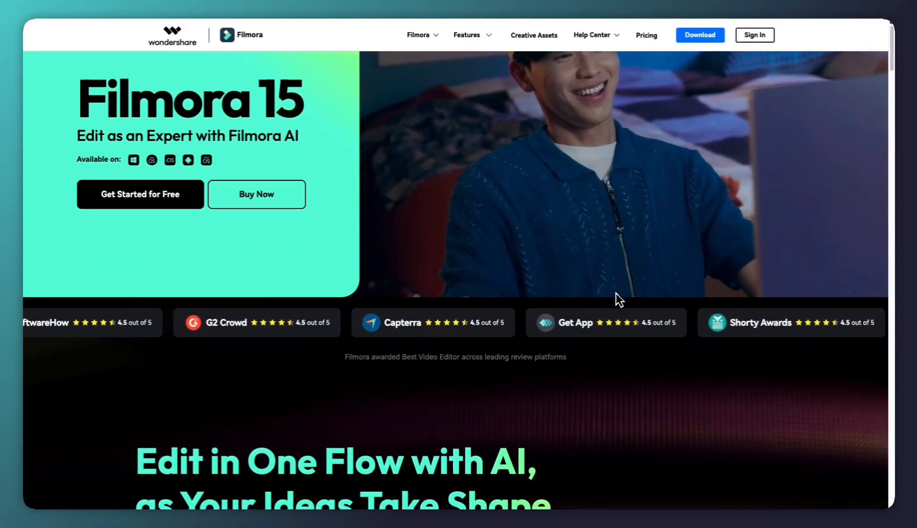
scroll(615, 293, down, 3)
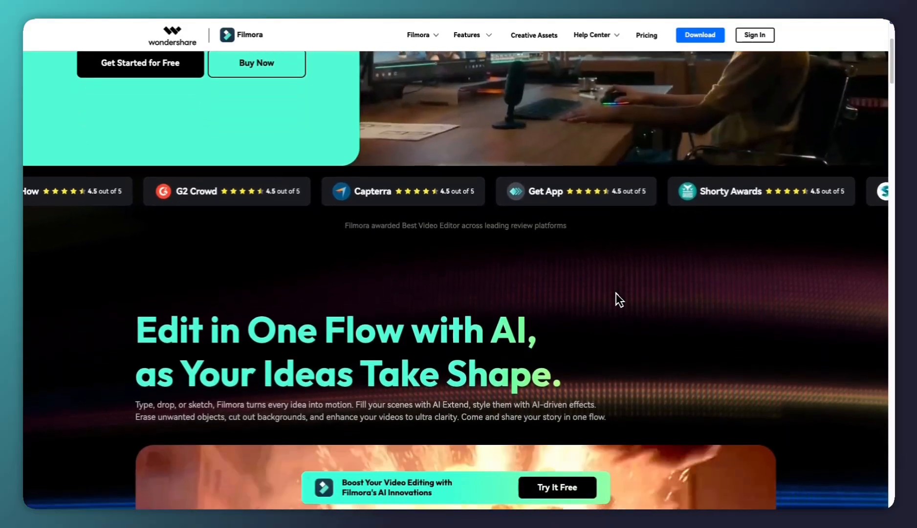
scroll(617, 294, down, 3)
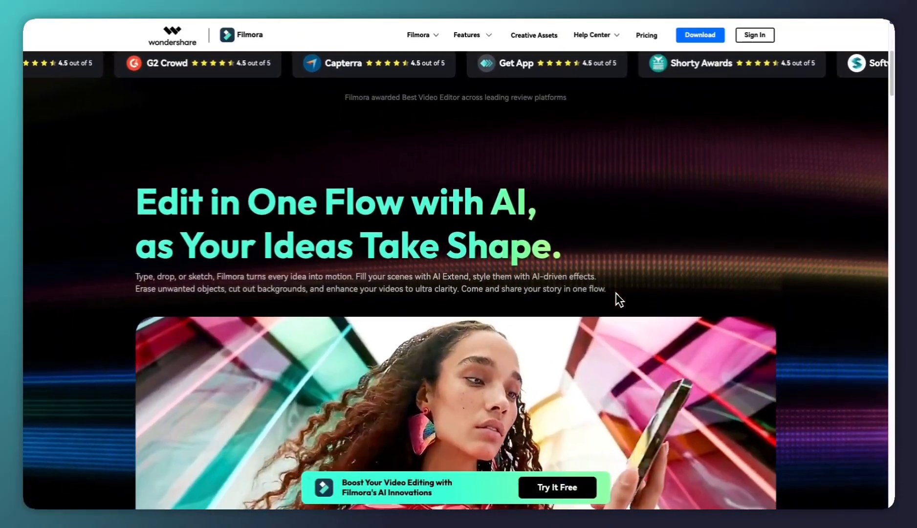
scroll(616, 293, down, 3)
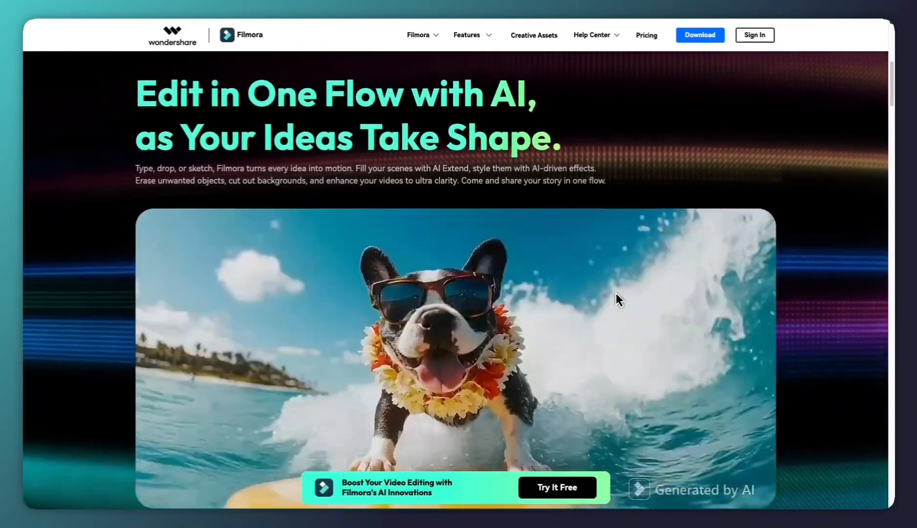
scroll(615, 292, down, 3)
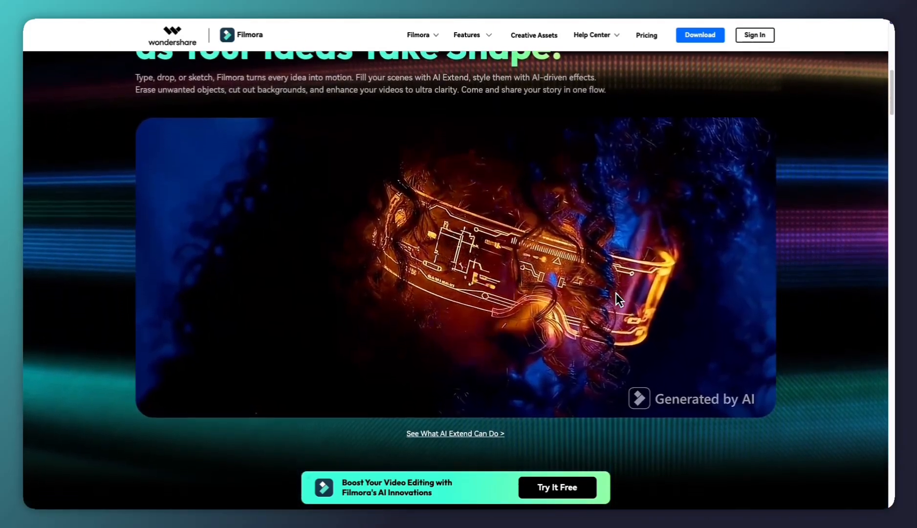
scroll(616, 292, down, 3)
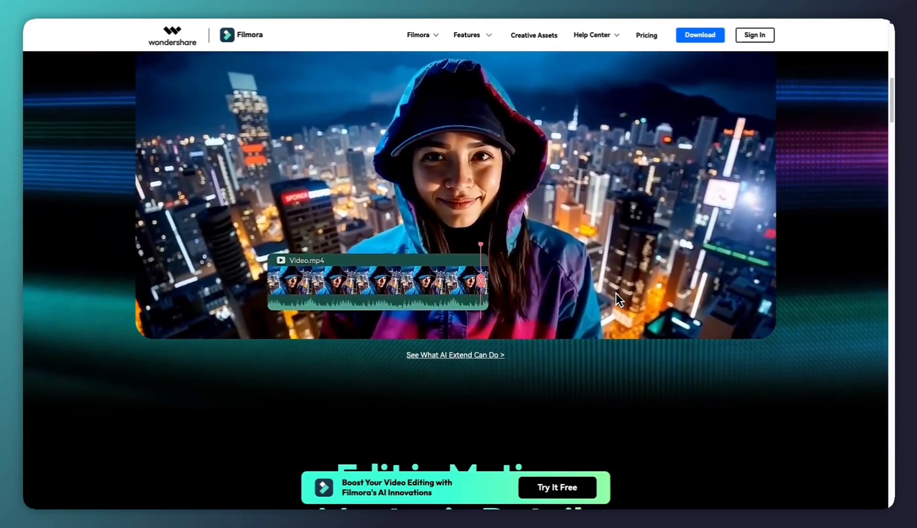
scroll(616, 293, down, 4)
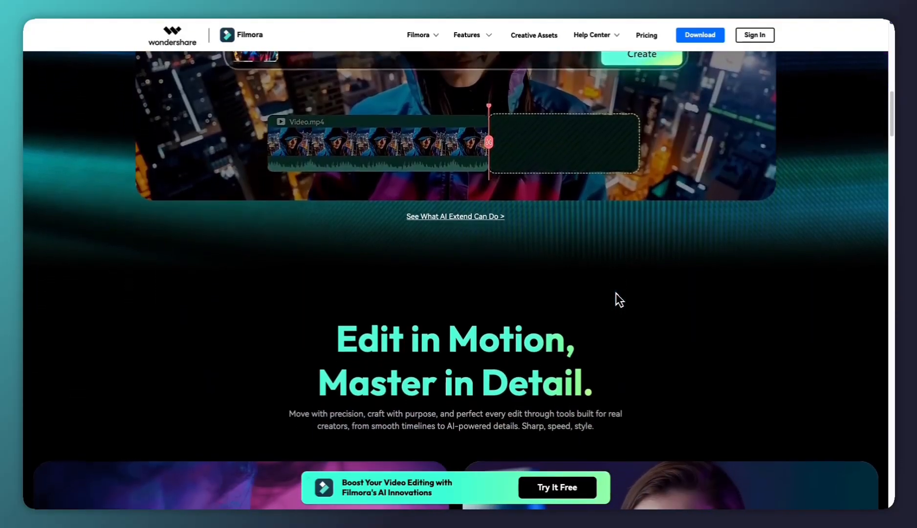
scroll(616, 293, down, 3)
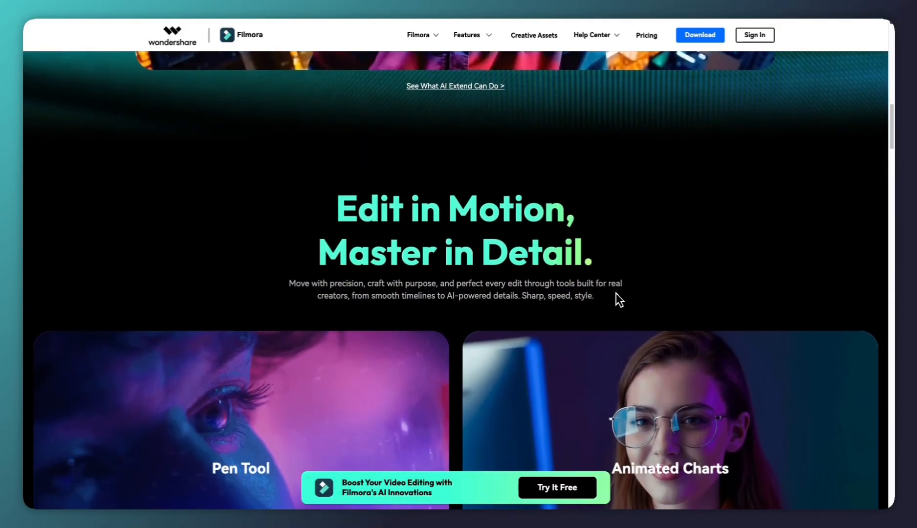
scroll(618, 299, down, 3)
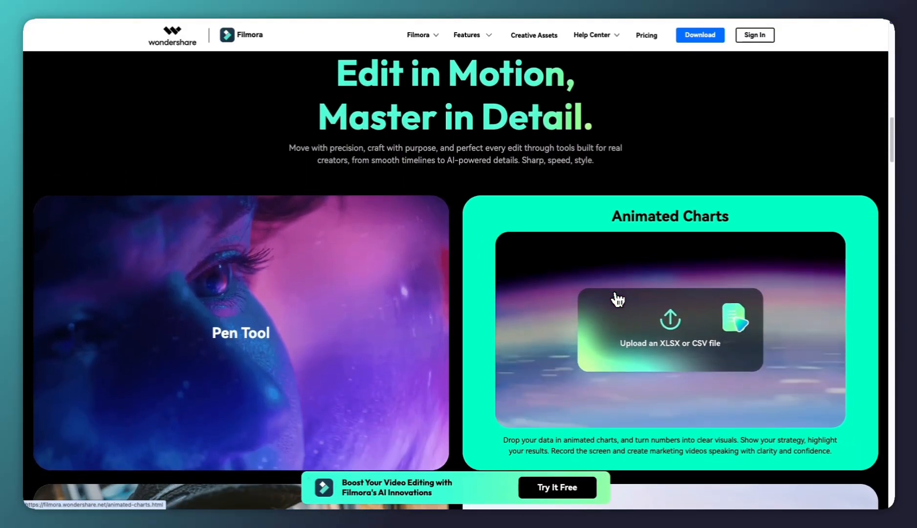
scroll(617, 299, down, 4)
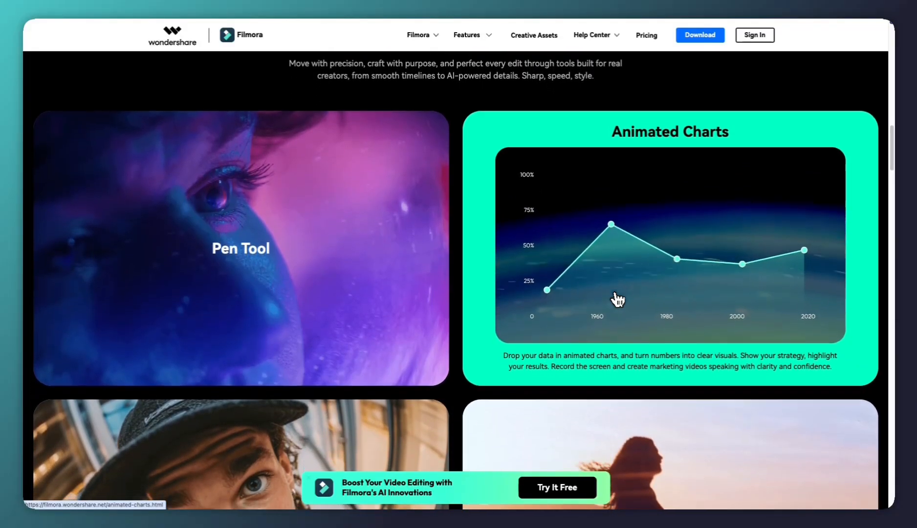
scroll(617, 299, down, 4)
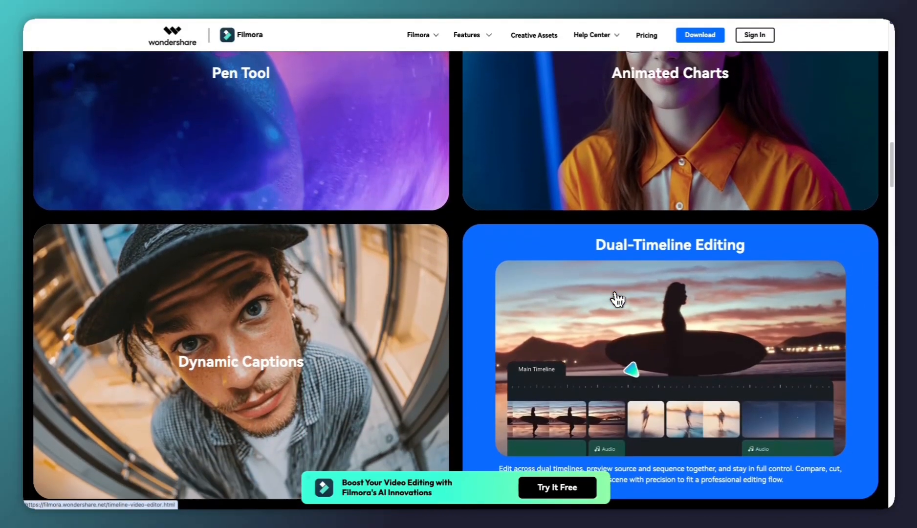
scroll(617, 298, down, 3)
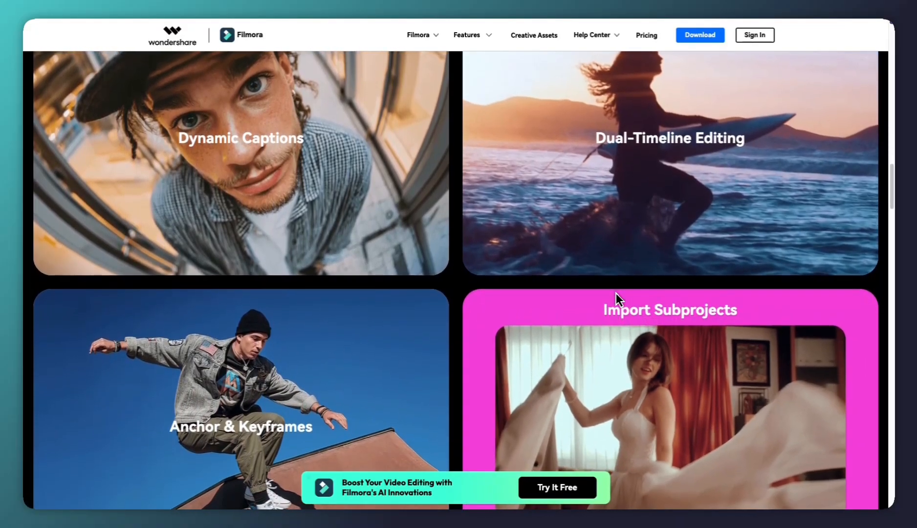
scroll(616, 292, down, 3)
scroll(617, 299, down, 3)
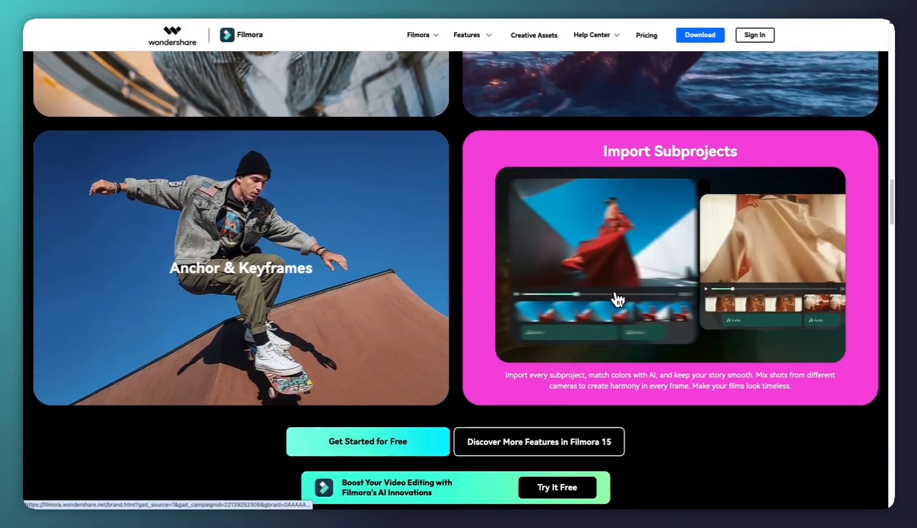
scroll(615, 290, down, 3)
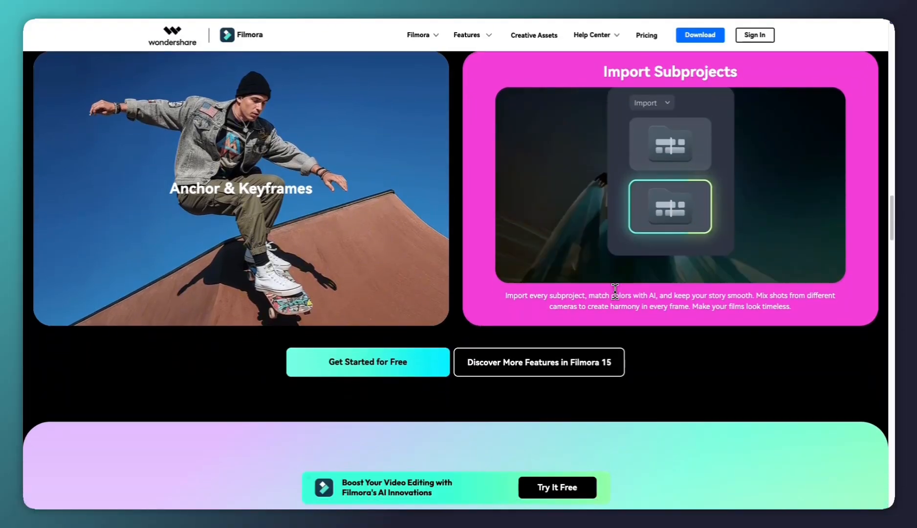
scroll(615, 289, down, 5)
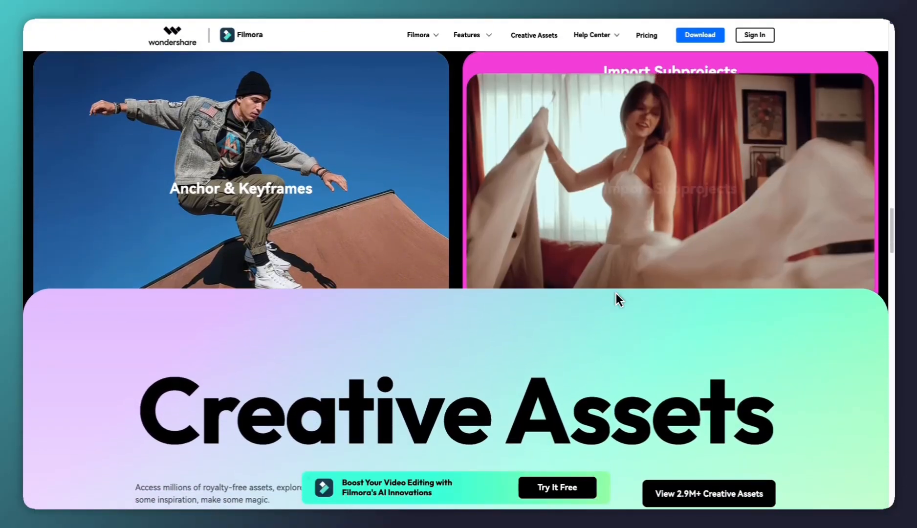
scroll(615, 289, down, 6)
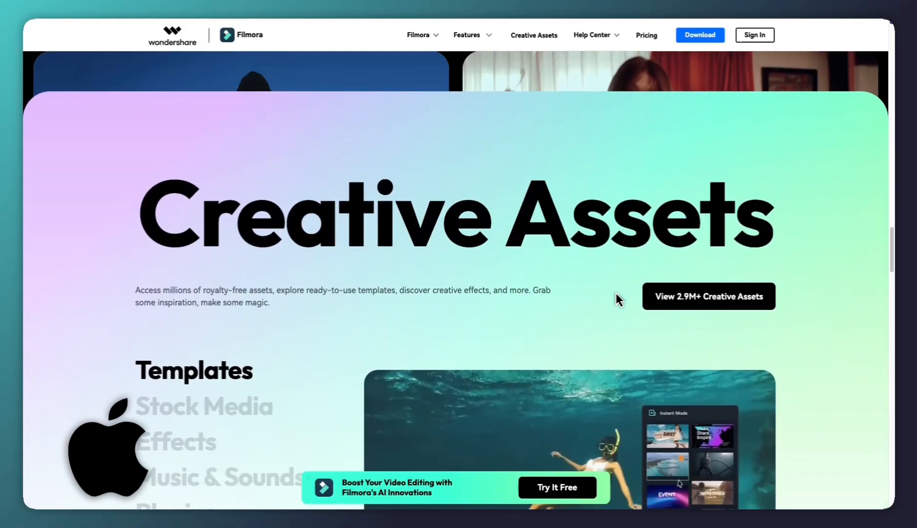
scroll(616, 293, down, 4)
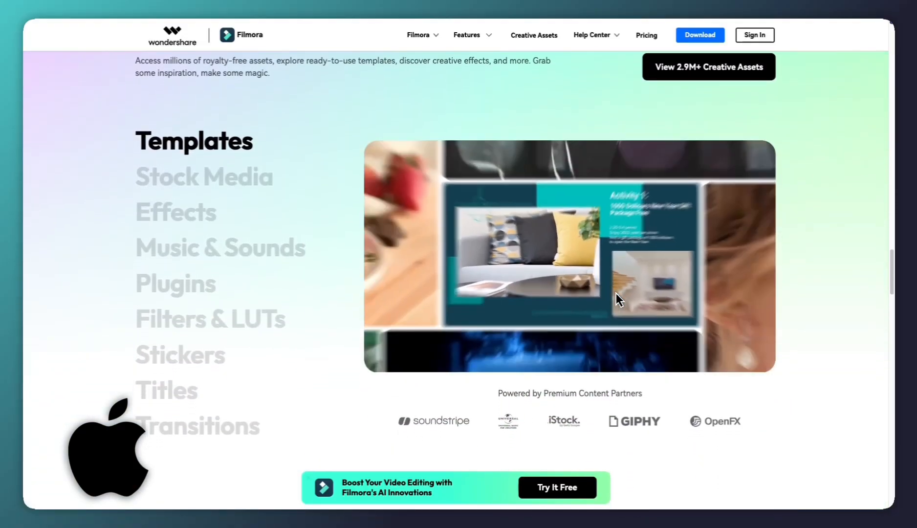
scroll(616, 293, down, 7)
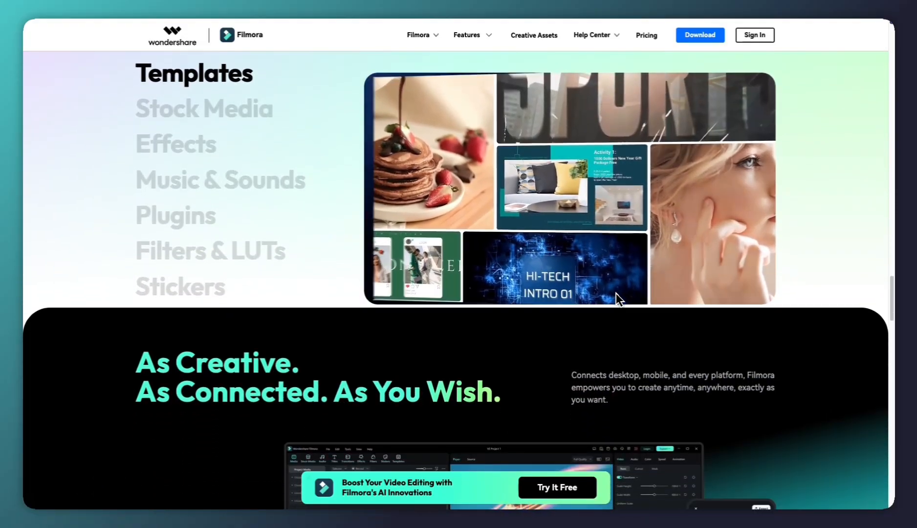
scroll(615, 293, down, 5)
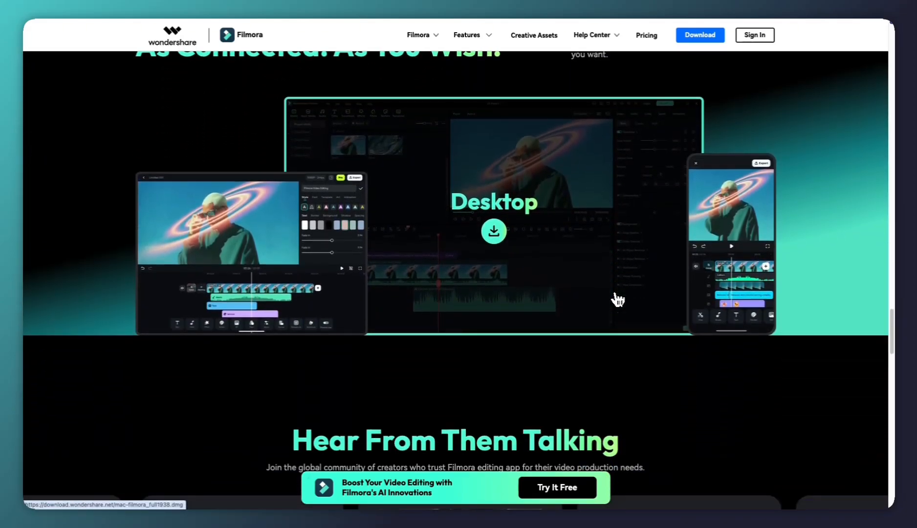
scroll(616, 292, down, 6)
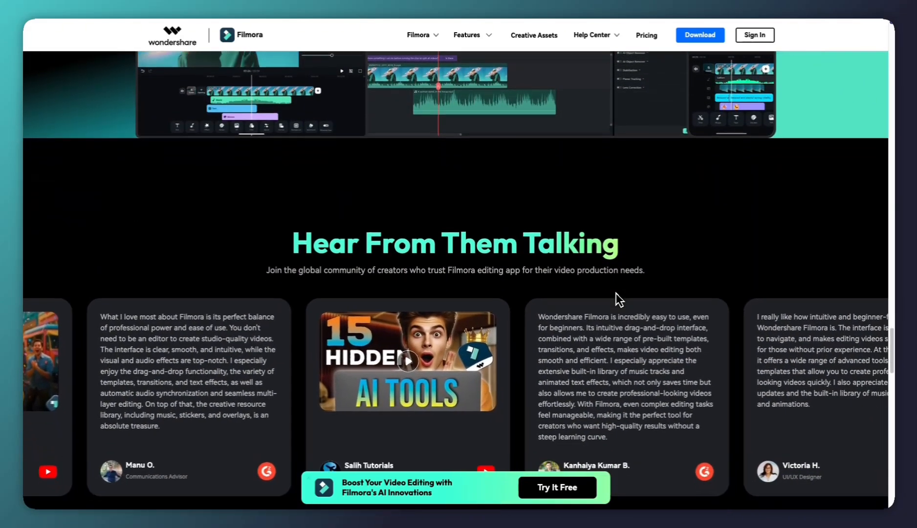
scroll(615, 293, down, 4)
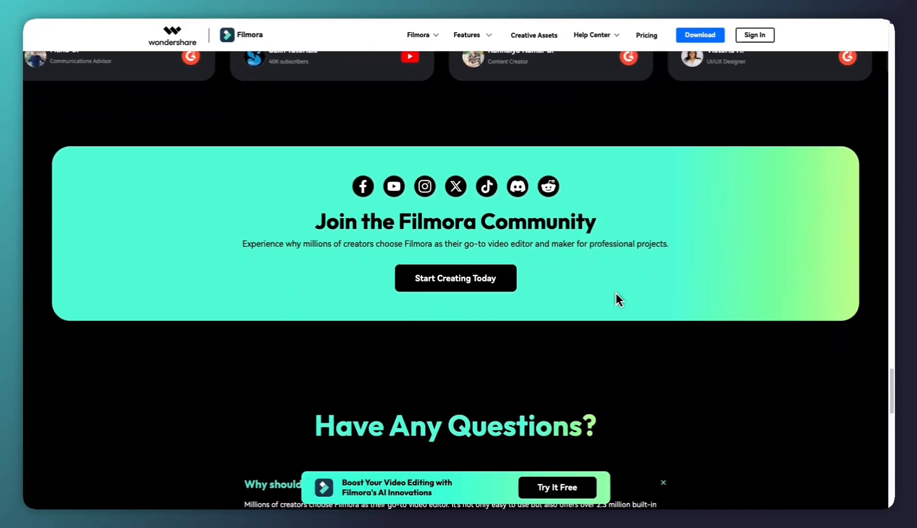
scroll(616, 293, up, 10)
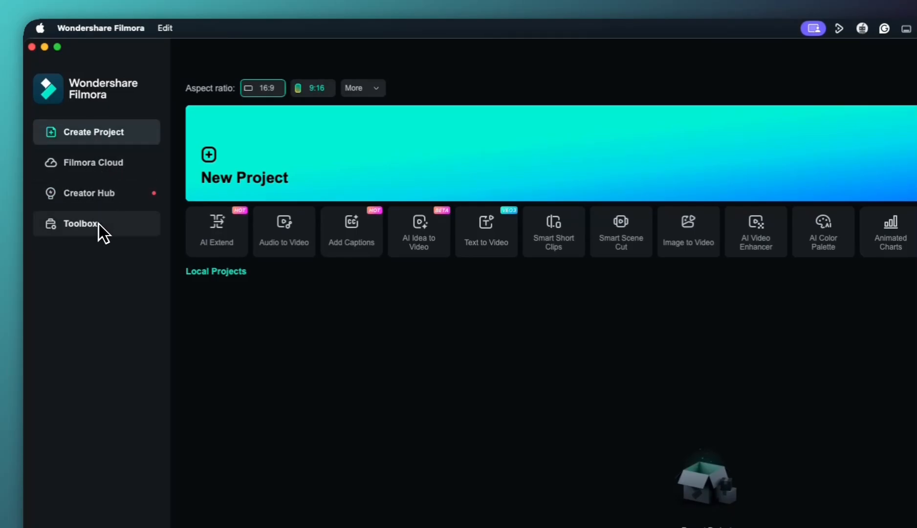
Switch to the Filmora desktop app and look through its Filmora Cloud, Creator Hub and Toolbox sections
click(101, 167)
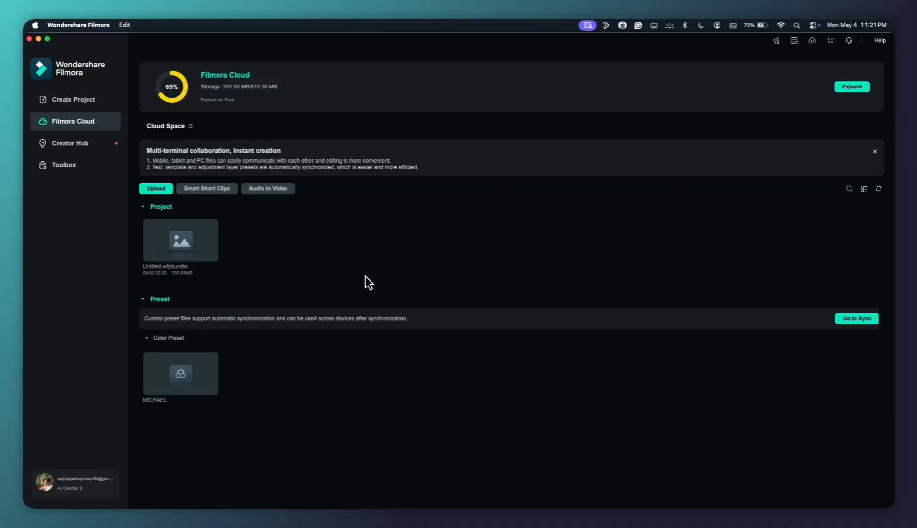
click(70, 143)
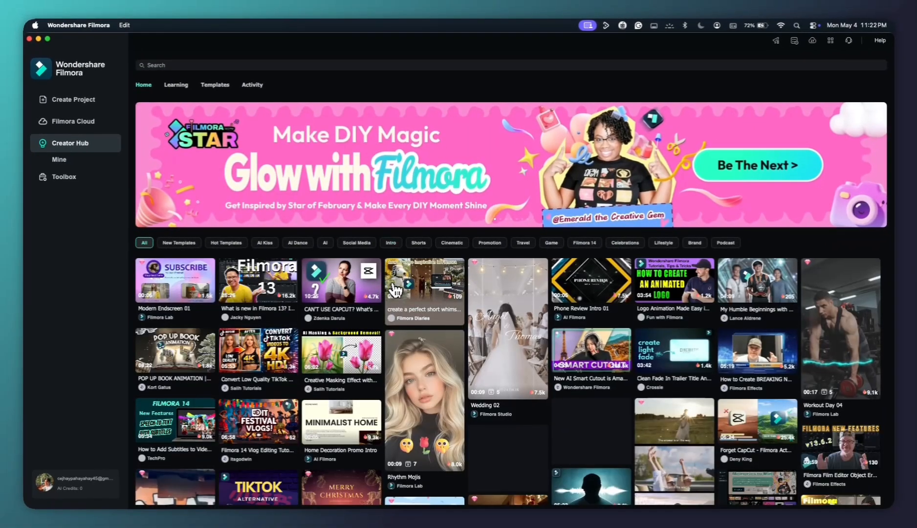
scroll(395, 291, down, 4)
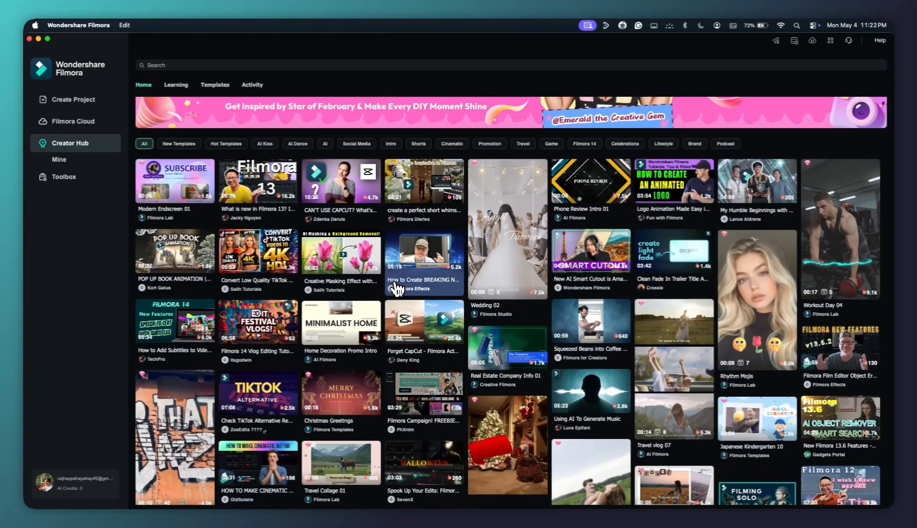
scroll(397, 288, up, 4)
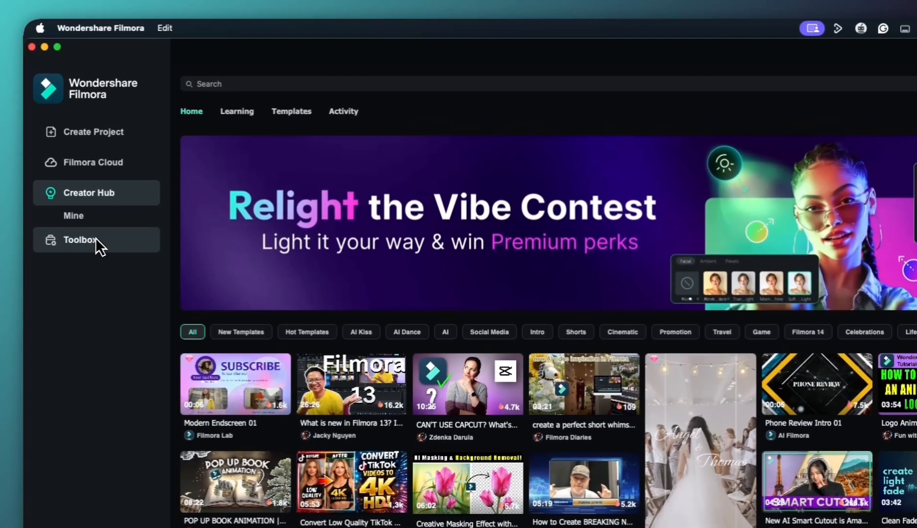
click(74, 176)
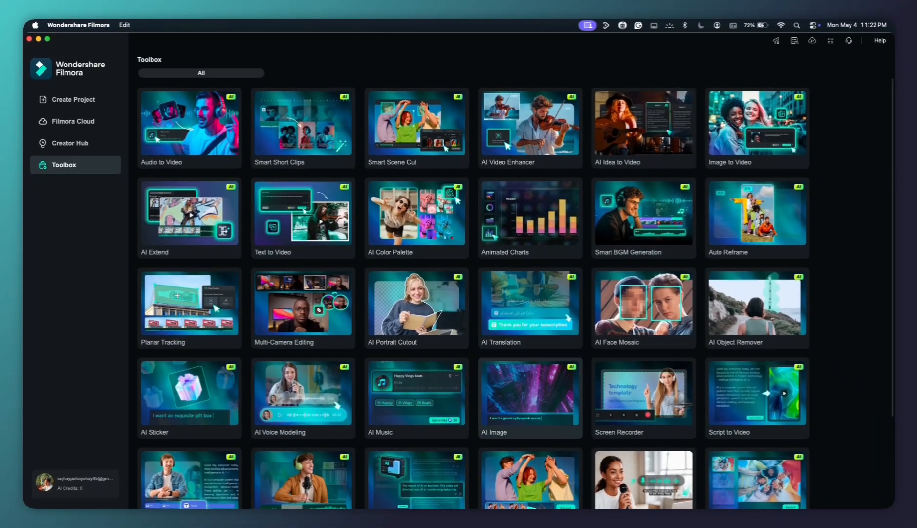
scroll(520, 368, down, 3)
scroll(522, 374, up, 3)
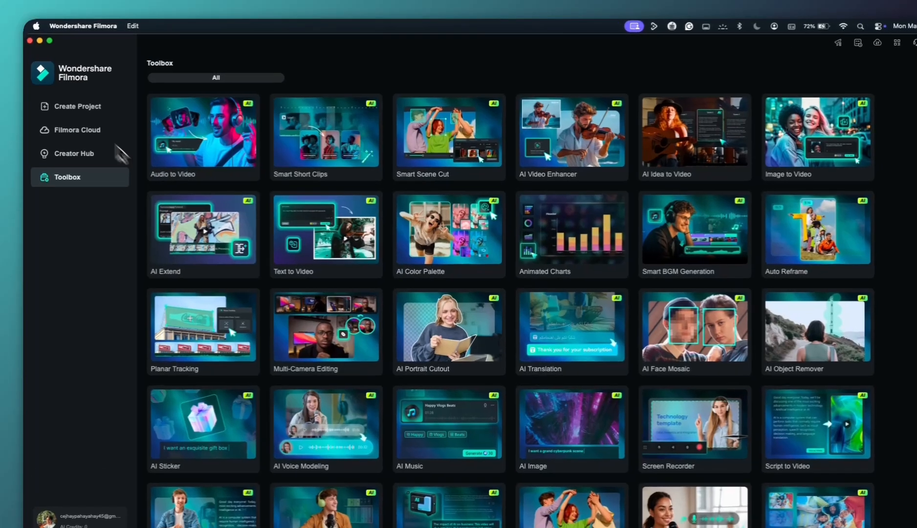
Return to the Create Project section and examine the additional aspect ratio options for a new project
click(89, 105)
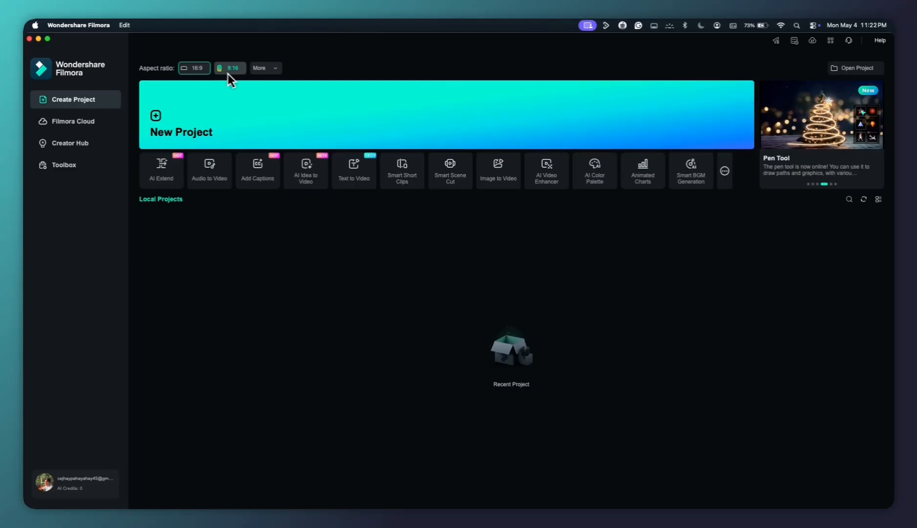
click(263, 68)
click(263, 67)
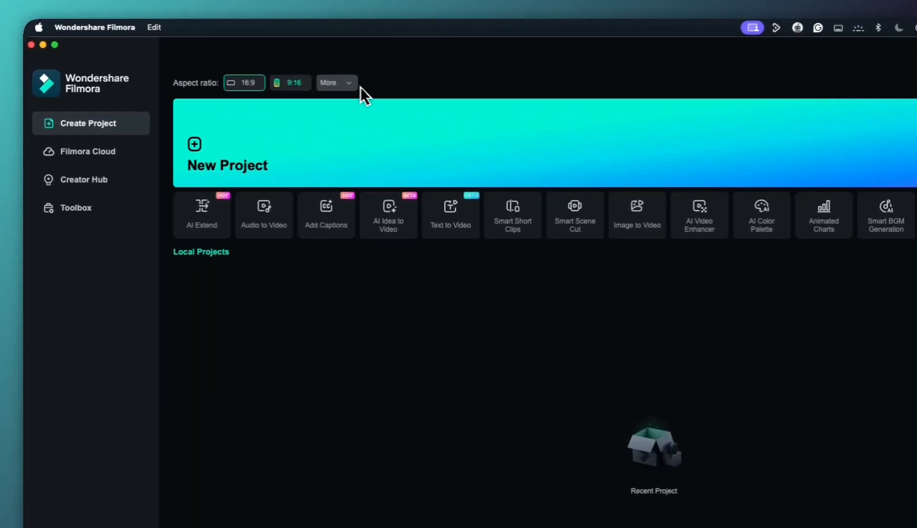
click(263, 68)
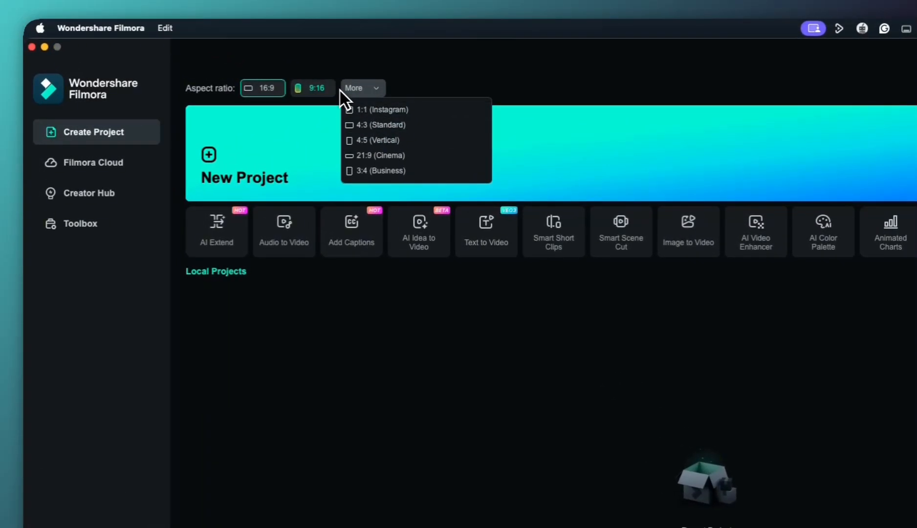
click(362, 128)
click(375, 93)
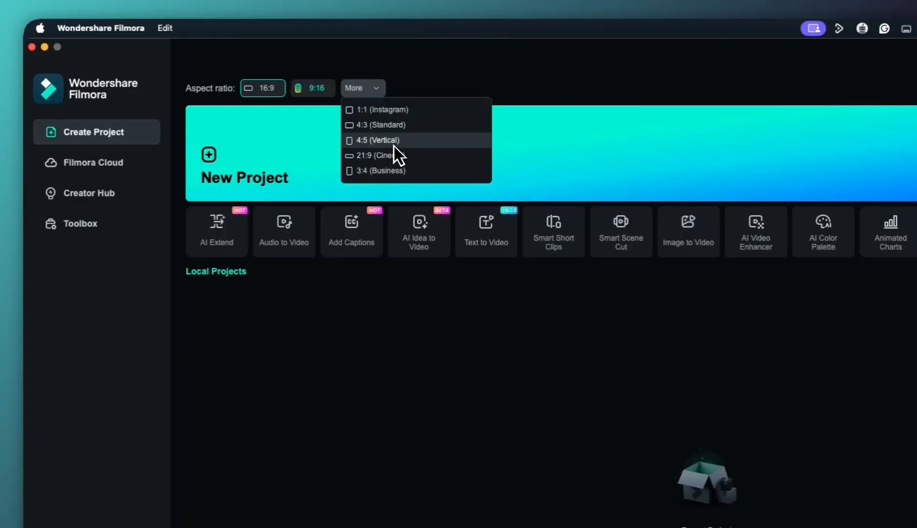
Create a new video project with the 16:9 aspect ratio
click(380, 139)
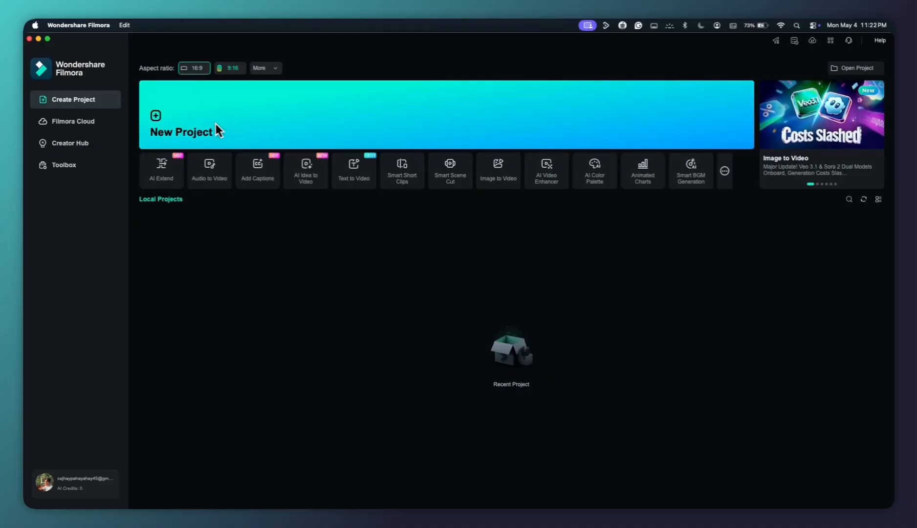
click(185, 121)
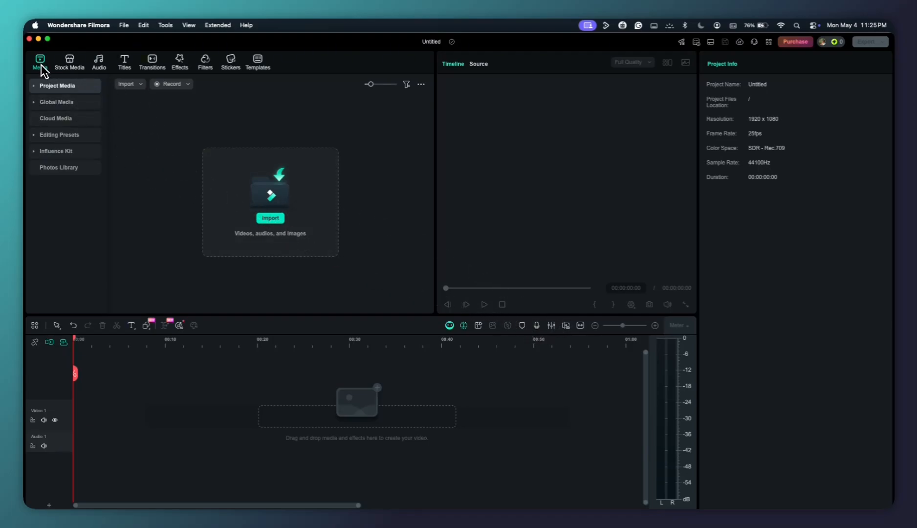
Look through the media library's Project Media, Global Media, Editing Presets and Influence Kit sections, and return to Project Media
click(51, 85)
click(55, 115)
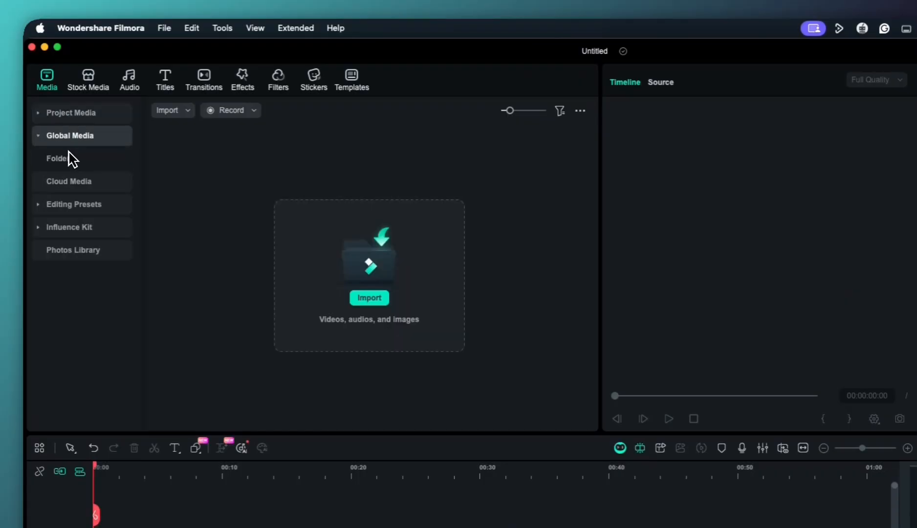
click(71, 181)
click(73, 182)
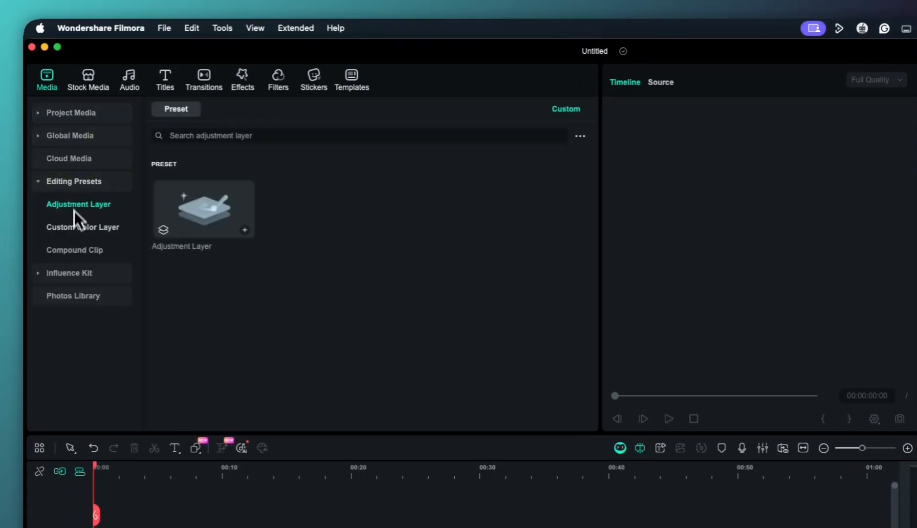
click(74, 270)
click(63, 105)
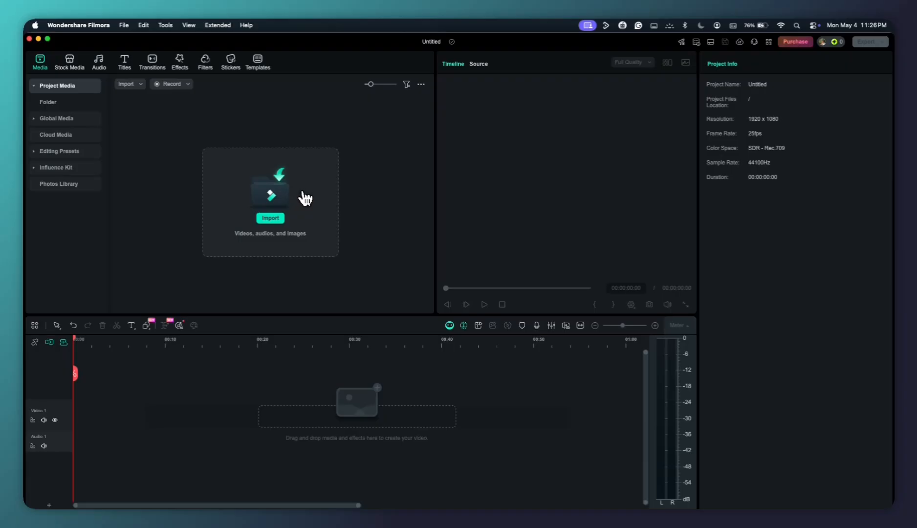
Look through the stock media library and its trending backgrounds
click(69, 61)
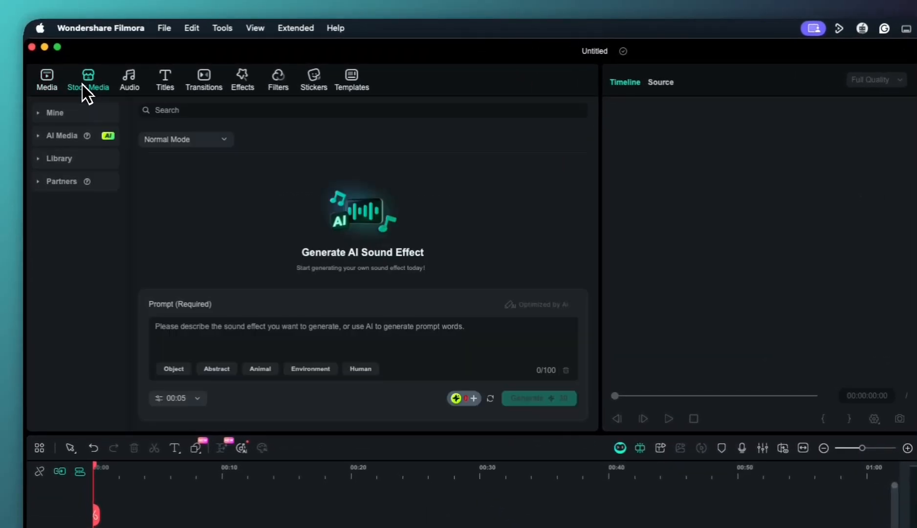
click(52, 157)
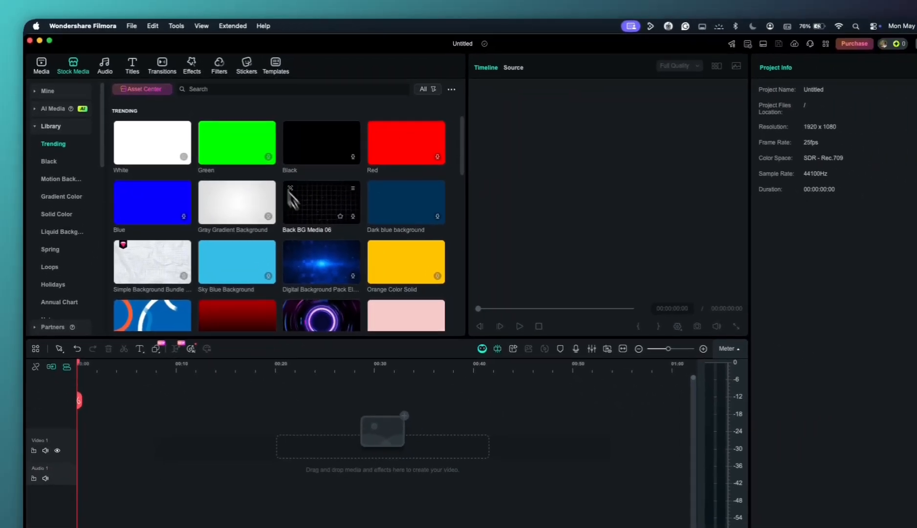
scroll(291, 197, down, 10)
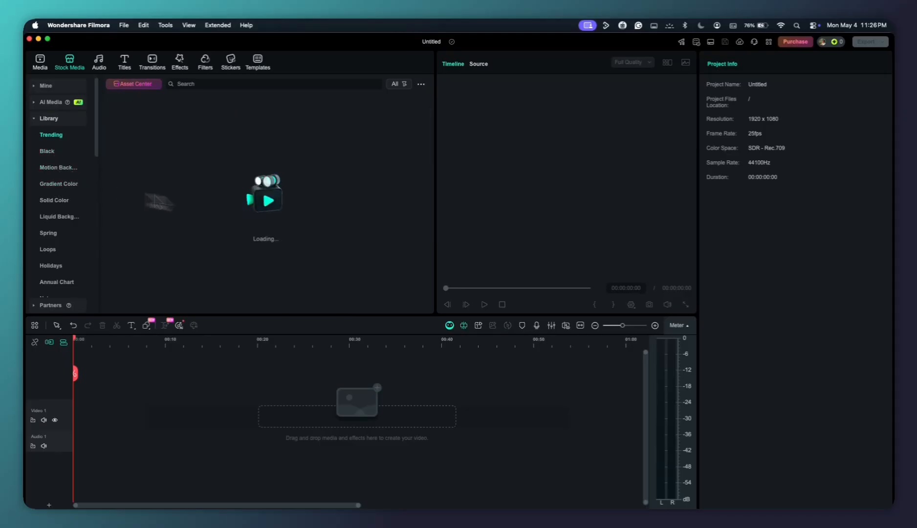
mouse_move(68, 103)
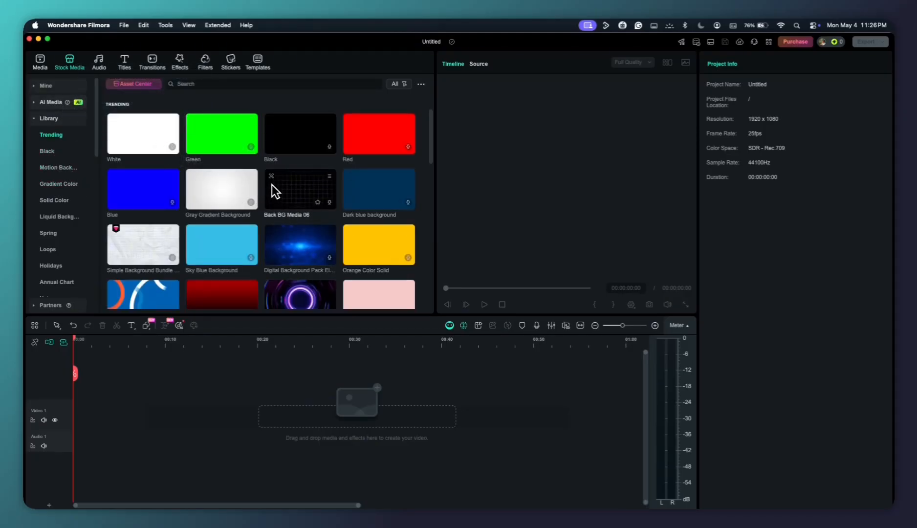
Look through the Audio, Titles and Templates libraries, including the Split Screen layouts
click(98, 62)
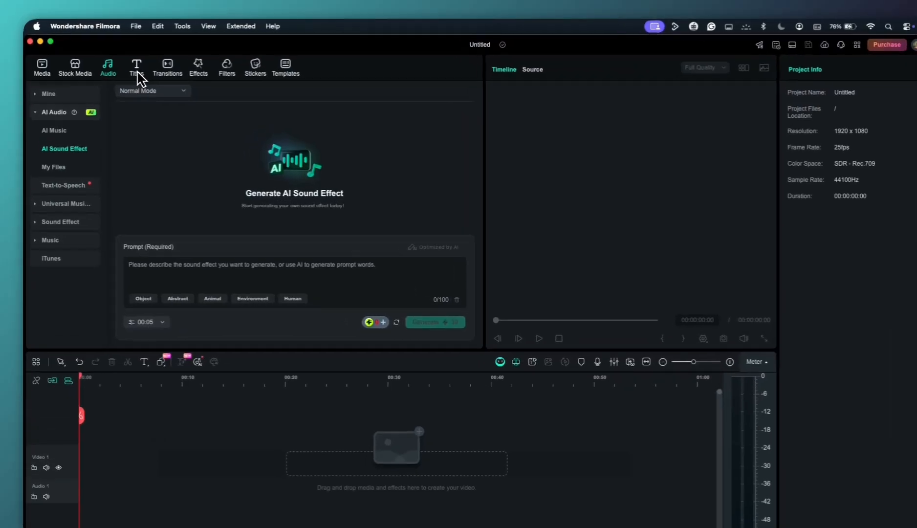
click(137, 76)
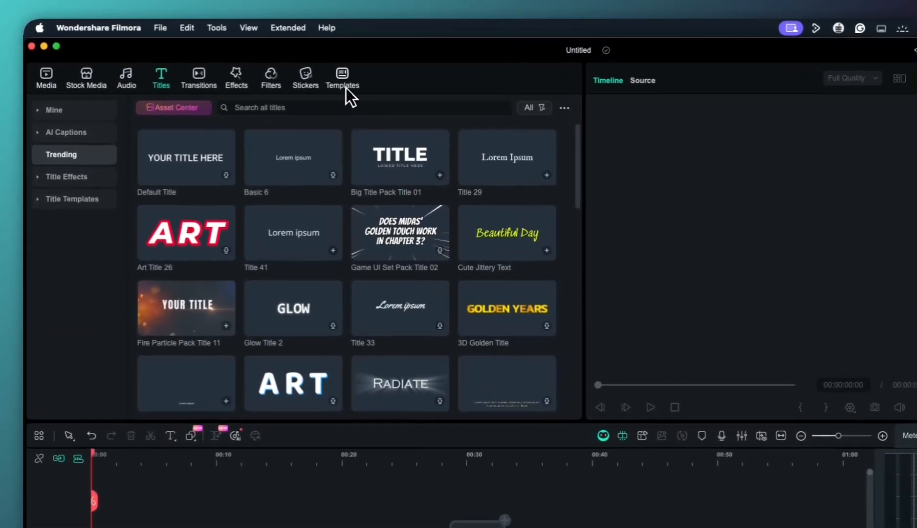
click(254, 66)
click(56, 103)
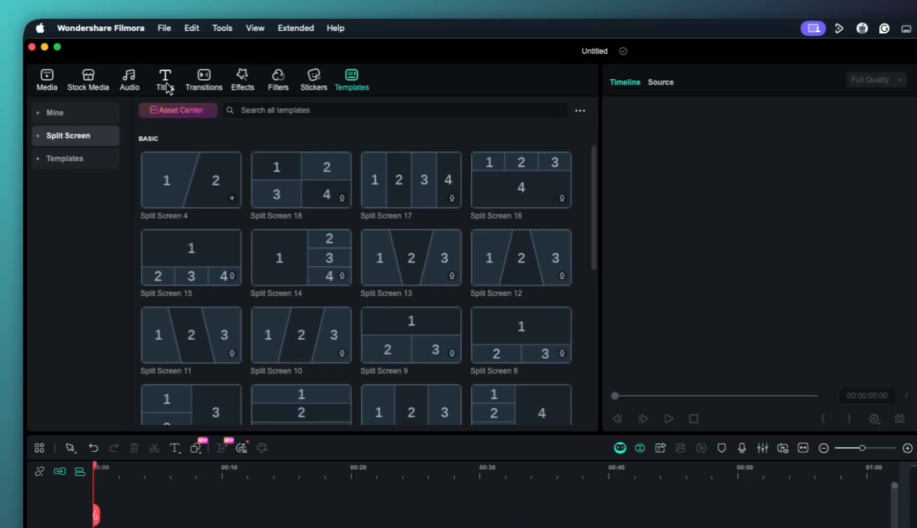
Revisit the Titles library and look over the Transitions, Stickers and Effects collections
click(166, 87)
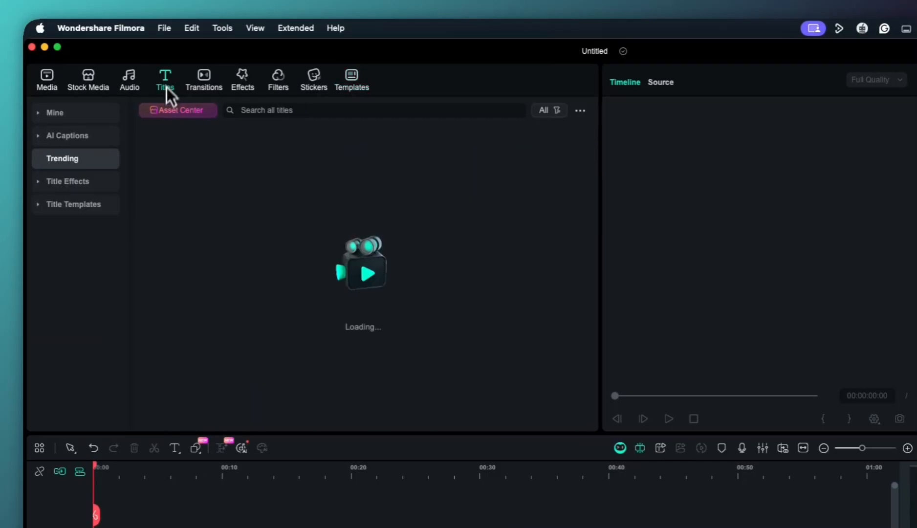
click(209, 83)
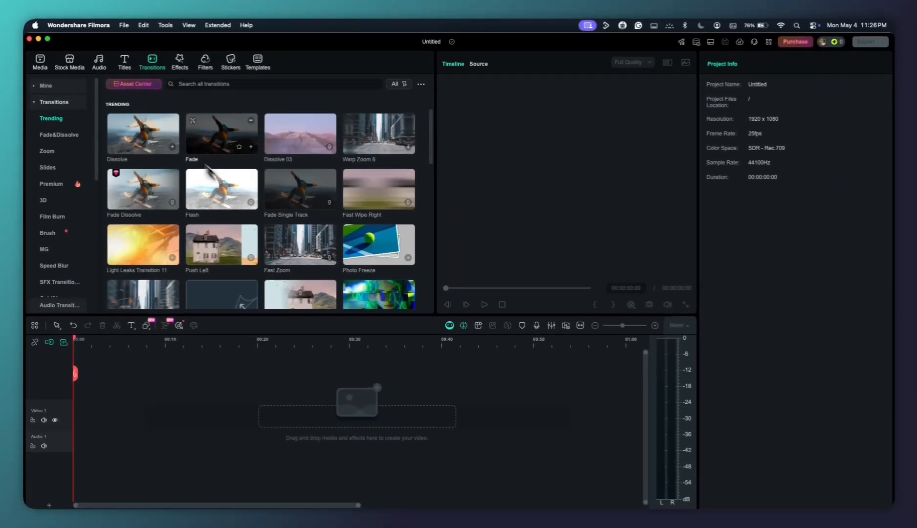
click(223, 67)
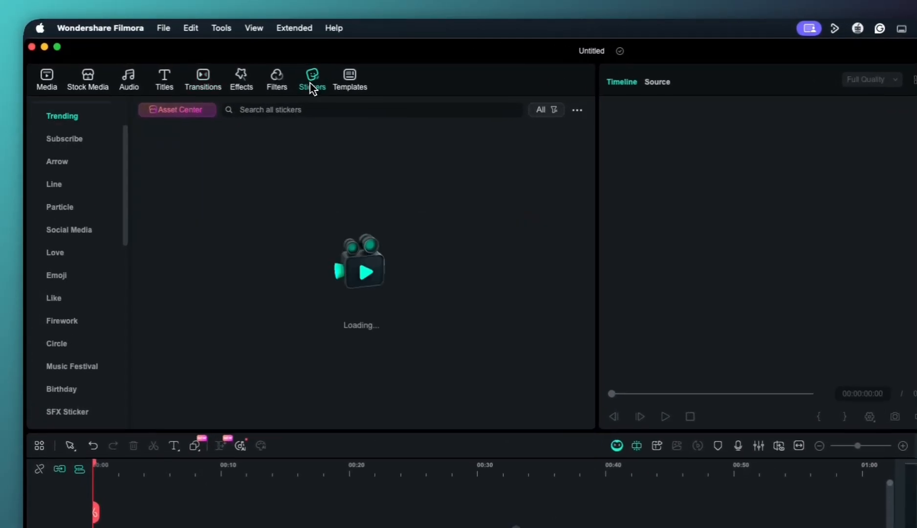
click(176, 65)
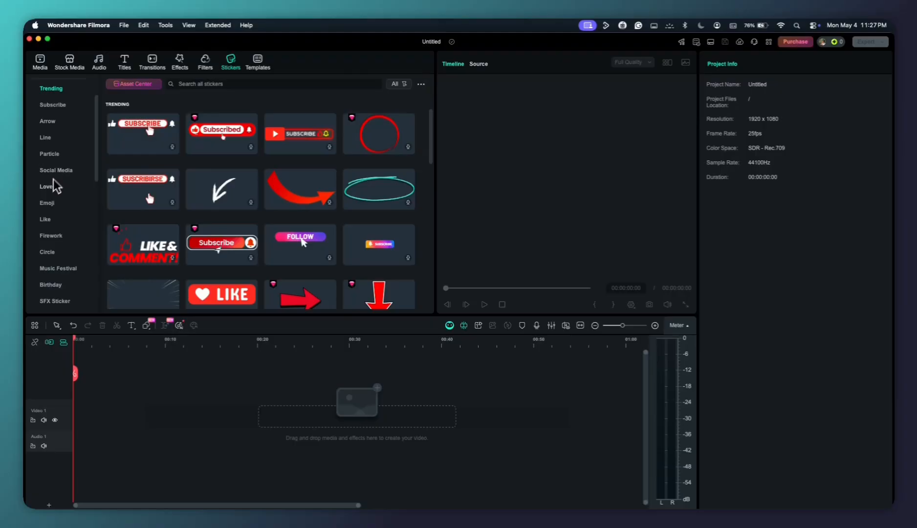
Examine the sticker categories and trending stickers, and return to the media library
scroll(55, 185, down, 10)
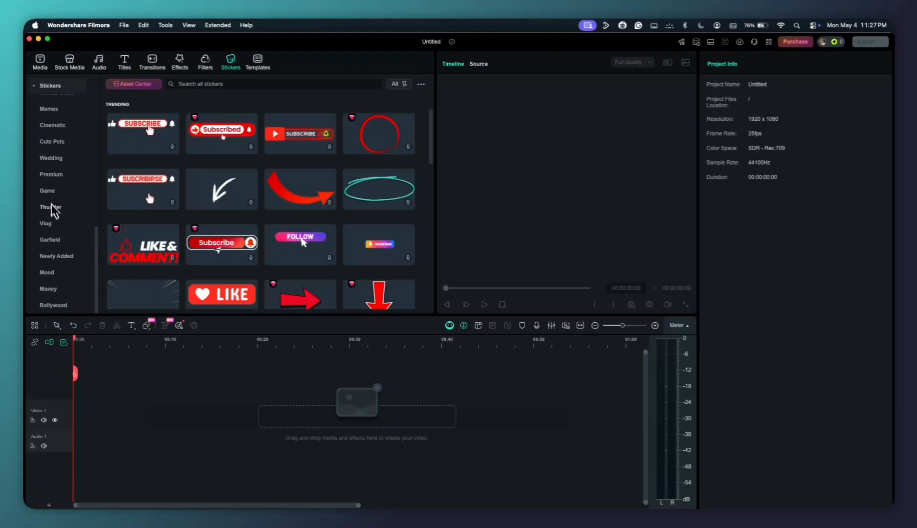
scroll(56, 215, up, 10)
scroll(55, 218, up, 2)
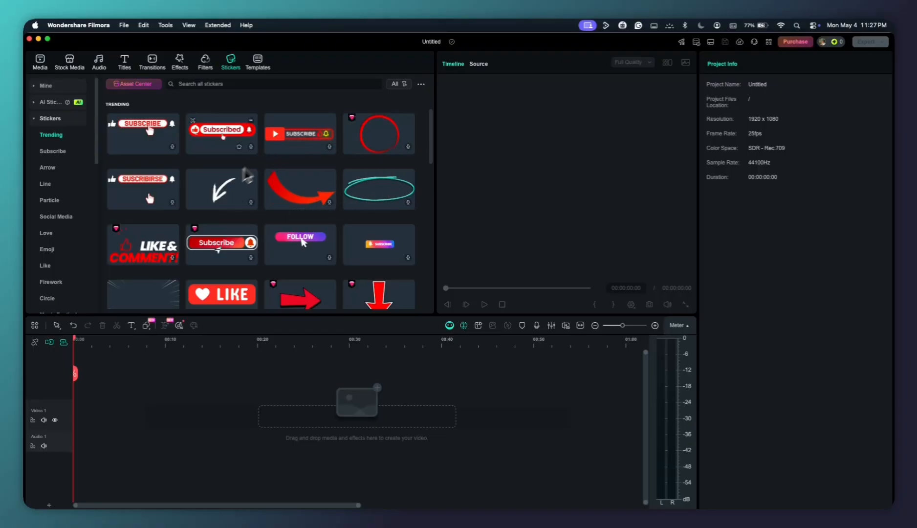
scroll(269, 203, down, 5)
scroll(274, 198, up, 5)
click(32, 61)
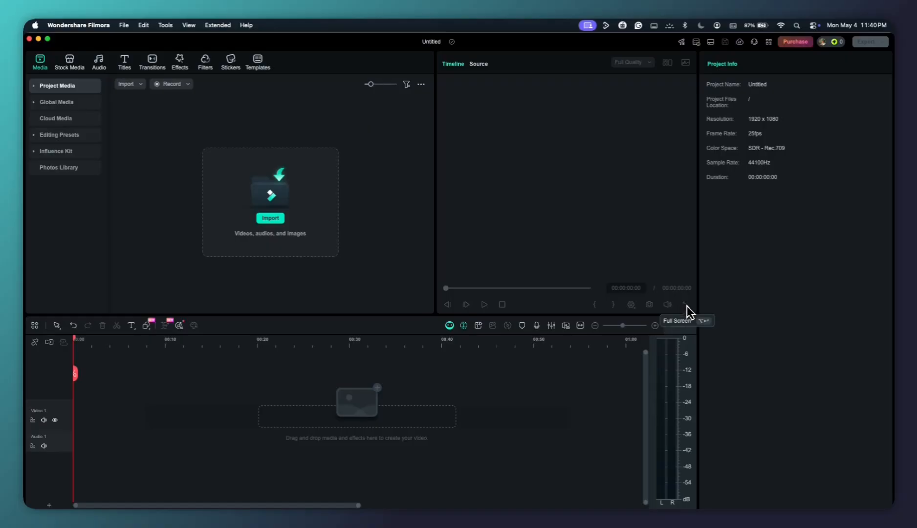
Examine the Audio Mixer's track, stereo and master controls, and close it without applying changes
mouse_move(668, 305)
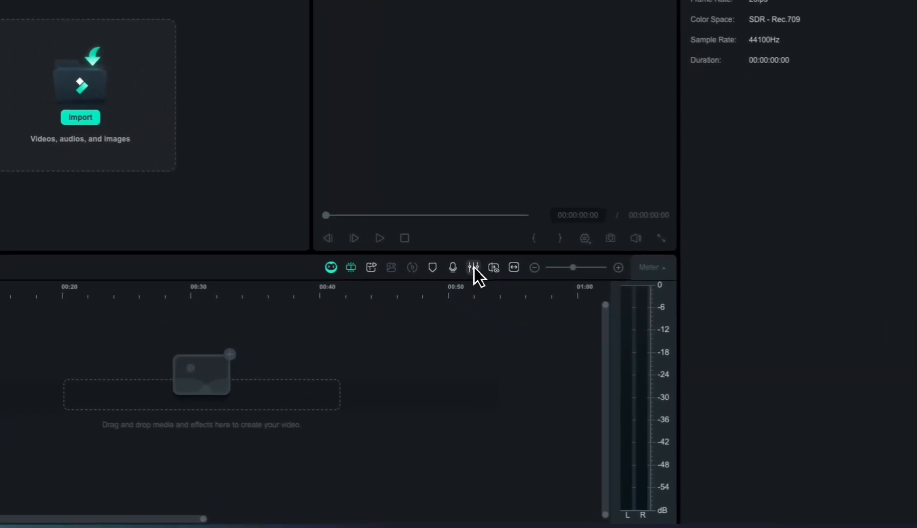
click(551, 325)
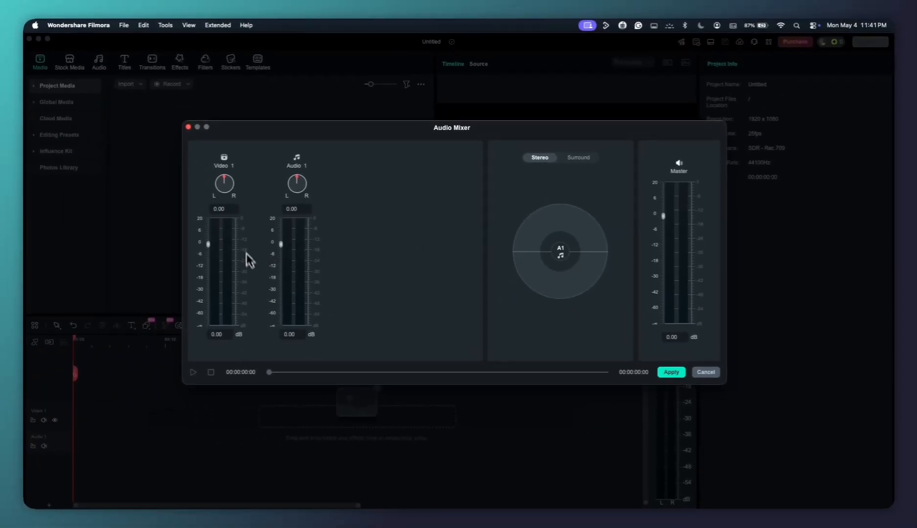
click(704, 373)
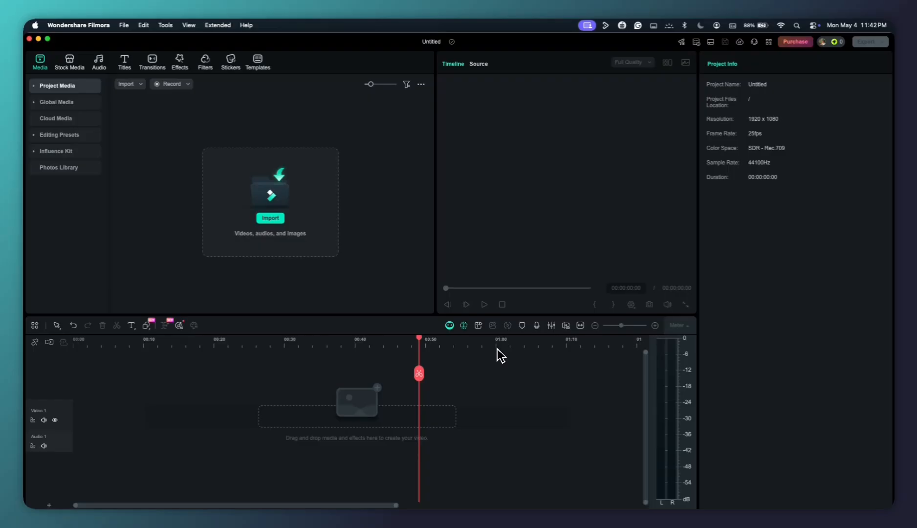
Try out the timeline ruler by shifting its visible range, and fit the timeline to the view
drag(495, 348, 556, 346)
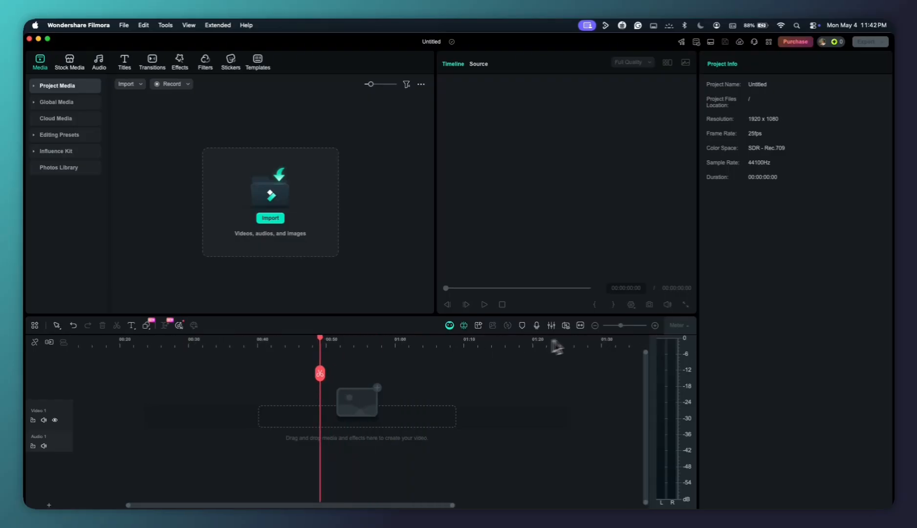
click(581, 326)
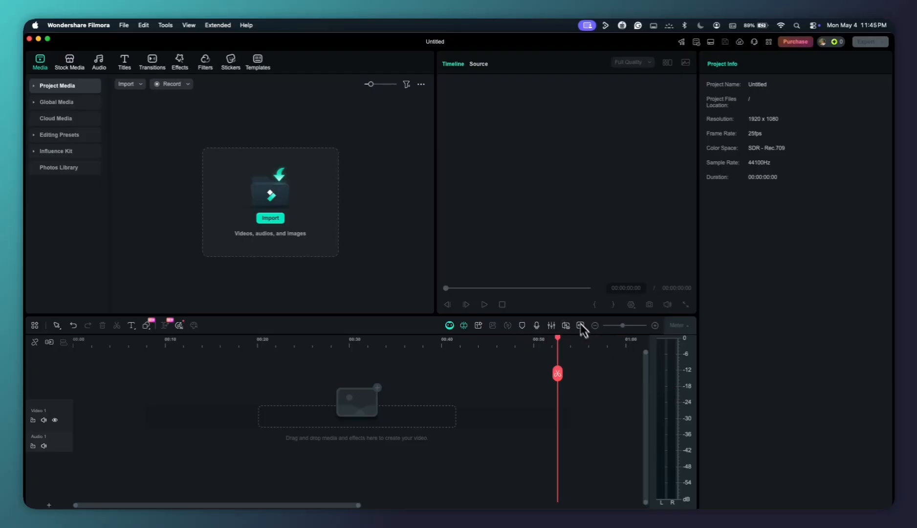
Examine the aspect ratio, resolution and frame rate options in the project settings, and accept 16:9, 1920x1080 (Full HD) and 25 fps
click(123, 25)
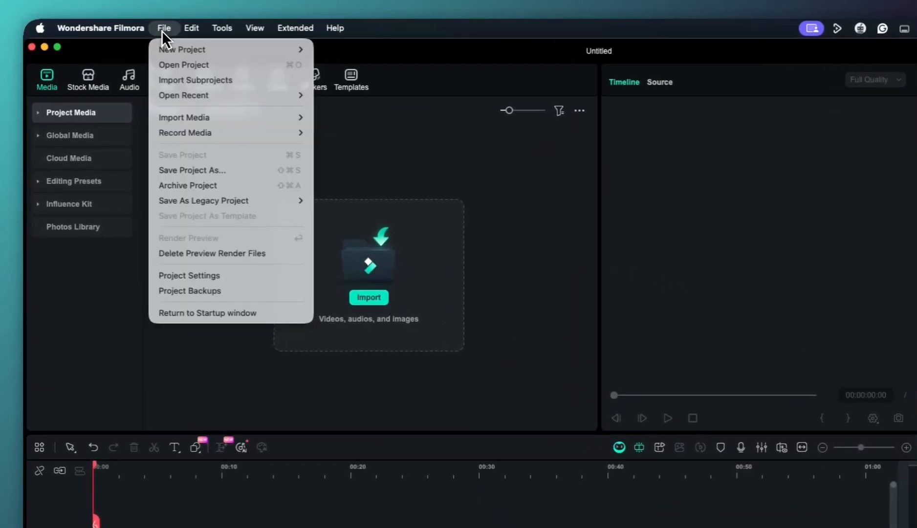
click(200, 271)
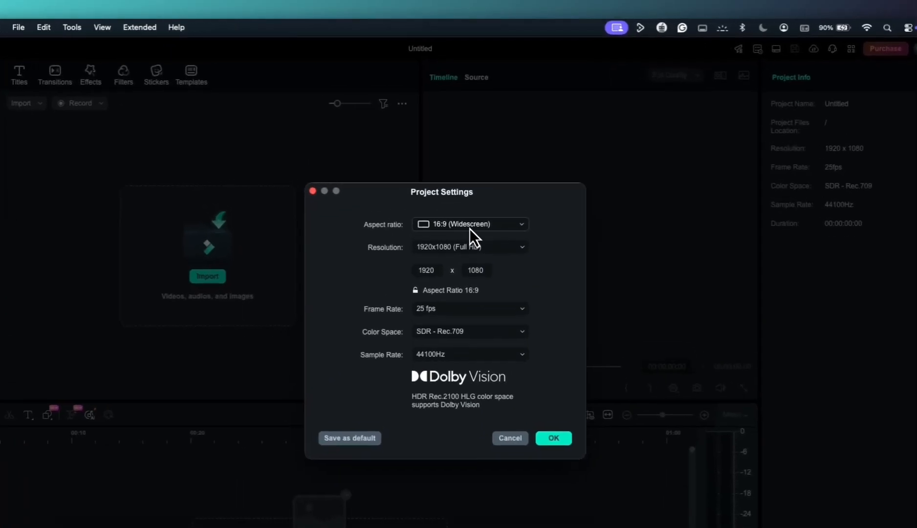
click(470, 229)
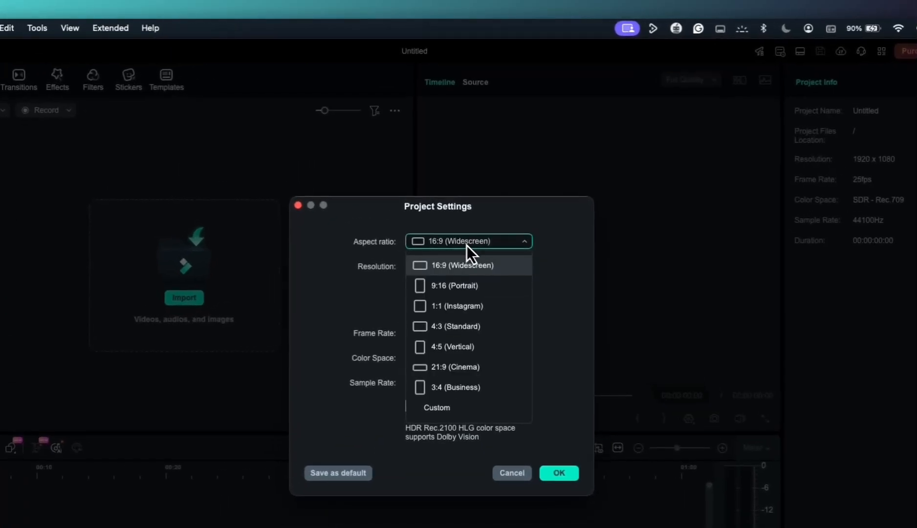
click(563, 255)
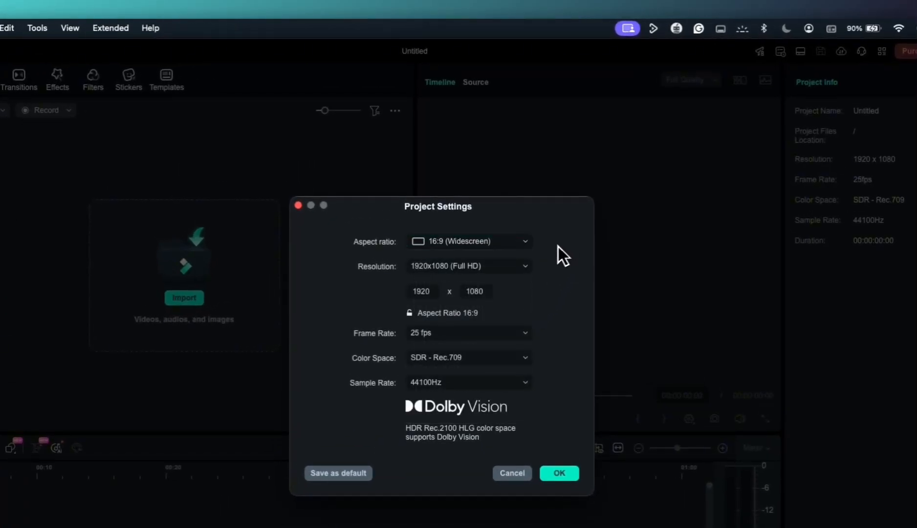
click(498, 267)
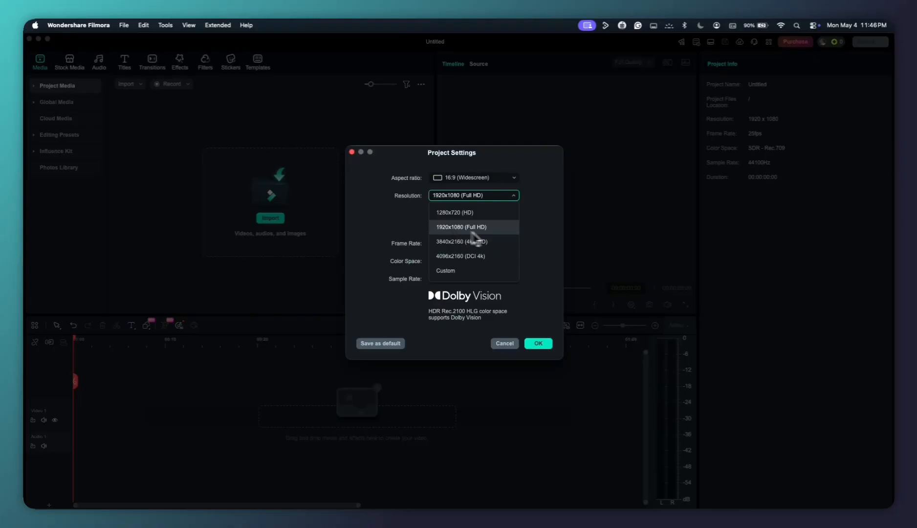
click(528, 227)
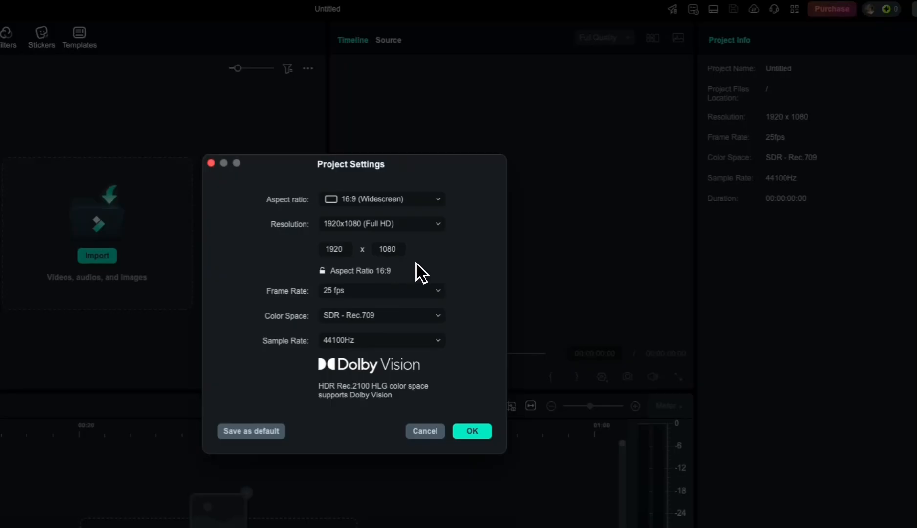
click(414, 290)
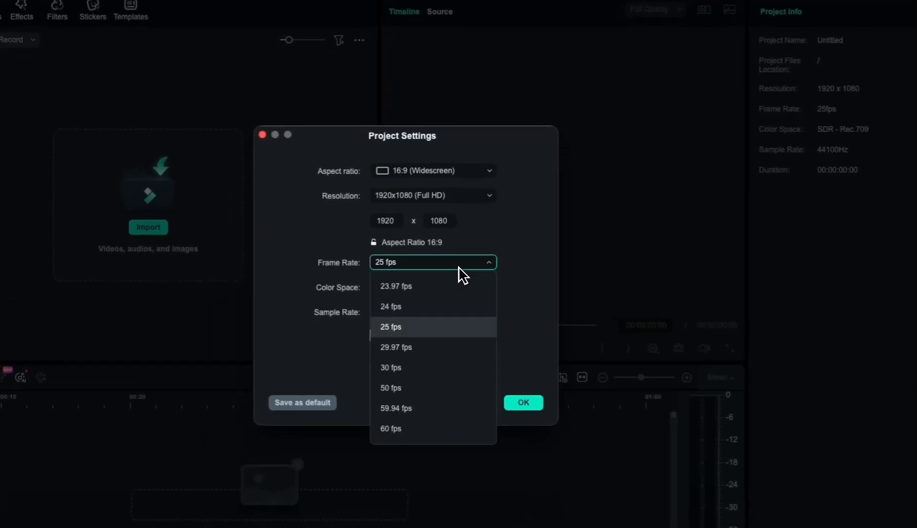
click(504, 305)
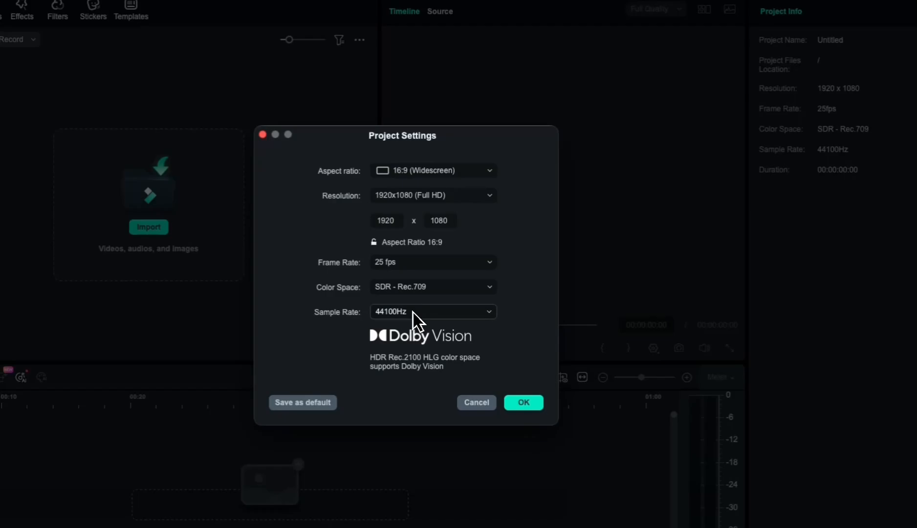
click(523, 402)
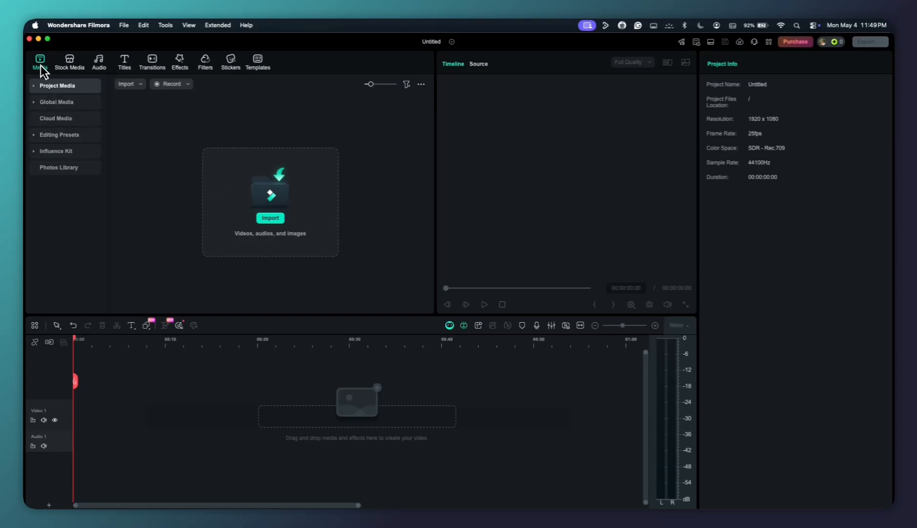
Import all nine video files from the Folder directory, including VIDEO.mov and 0430.mp4, into the project media
click(52, 88)
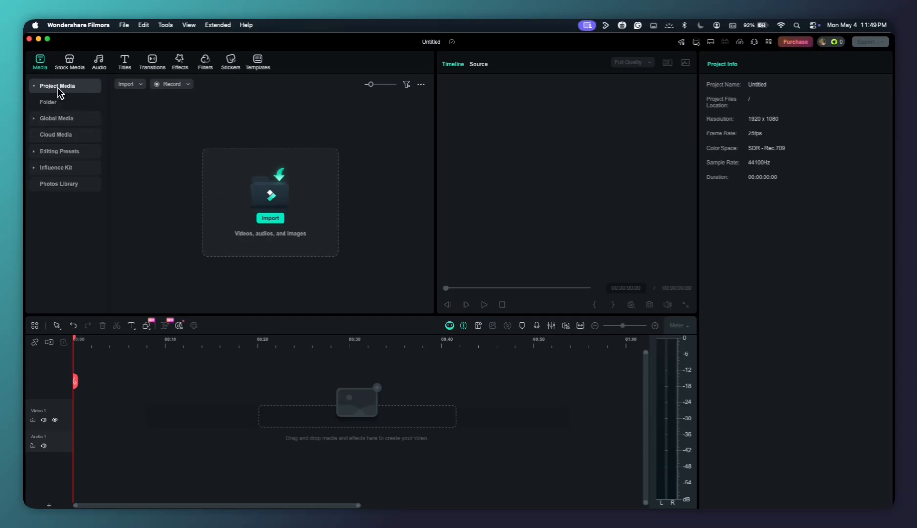
click(137, 89)
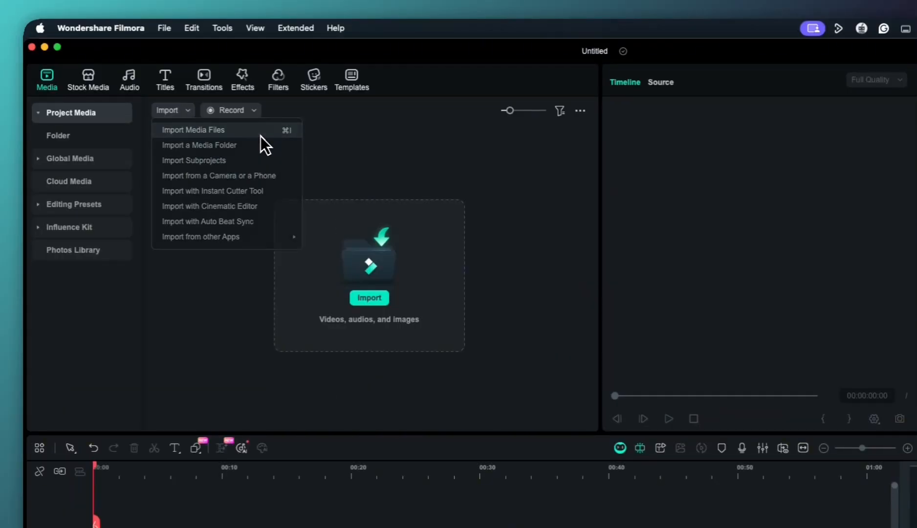
click(261, 136)
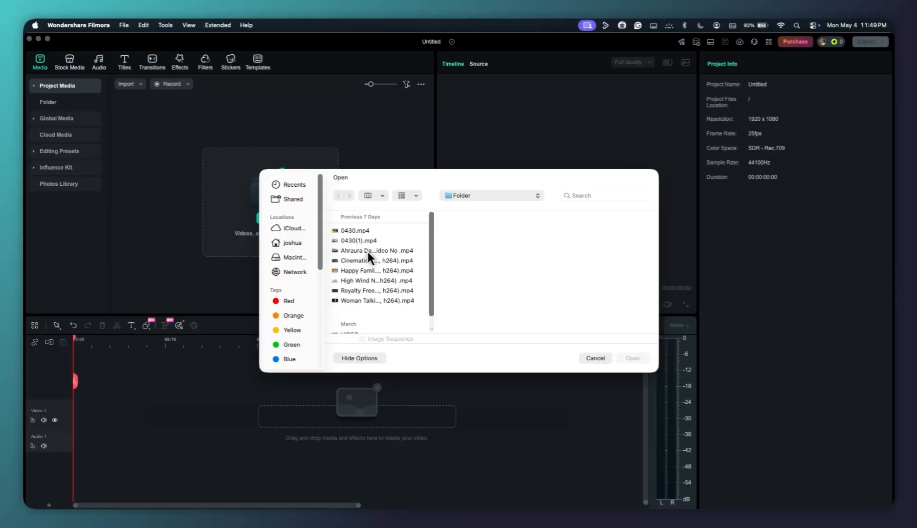
click(377, 261)
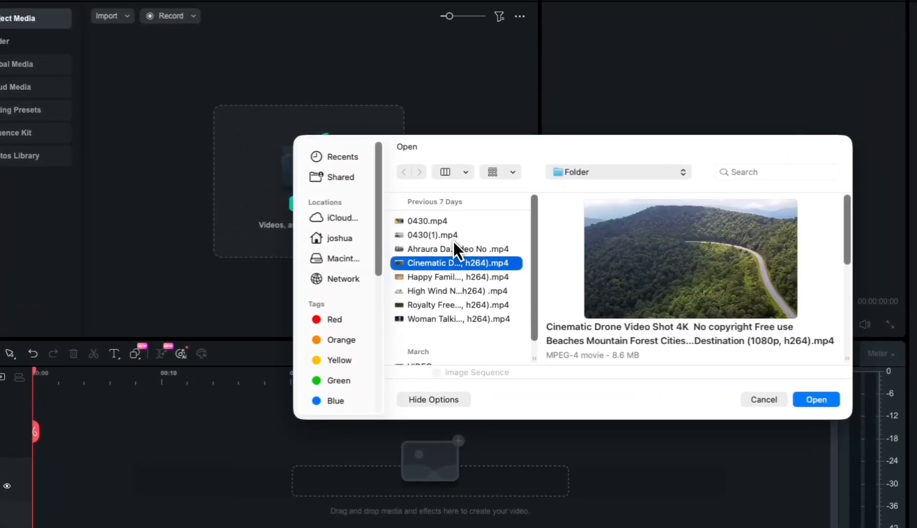
click(454, 224)
scroll(456, 290, down, 1)
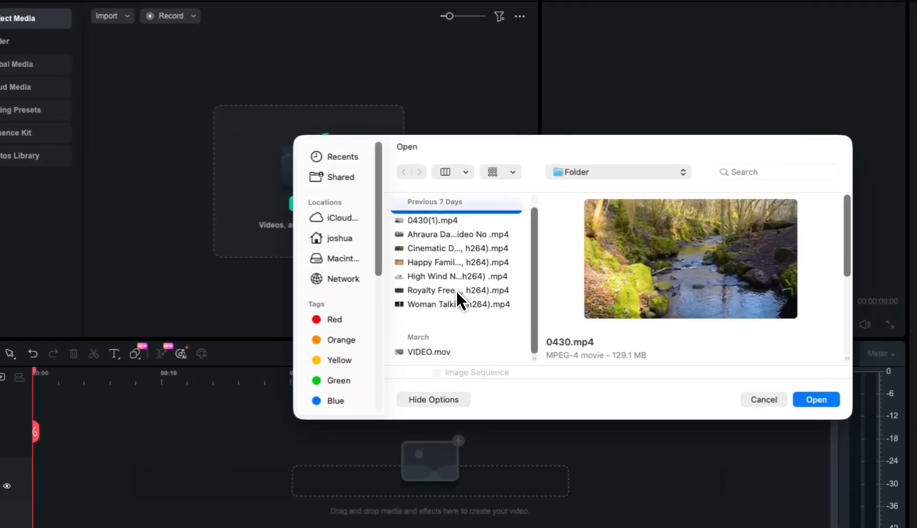
scroll(457, 264, up, 1)
scroll(474, 303, down, 1)
shift+click(460, 351)
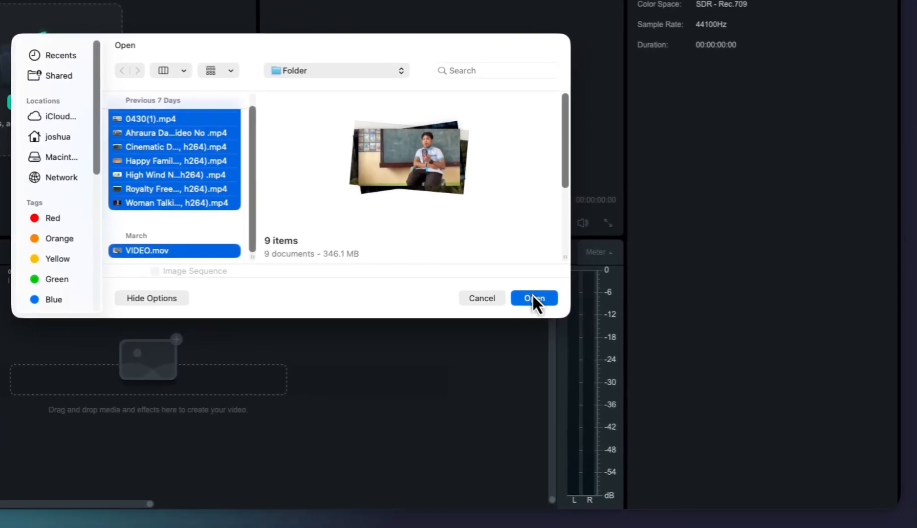
click(813, 316)
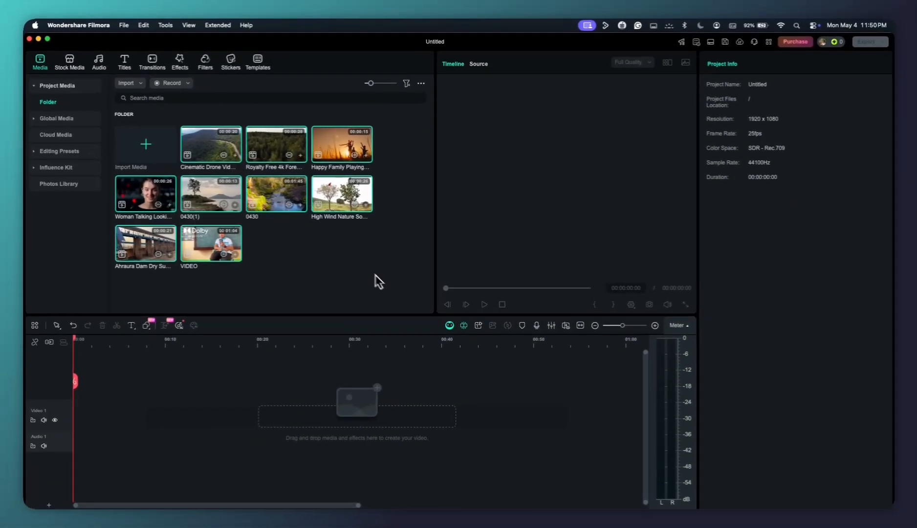
click(341, 279)
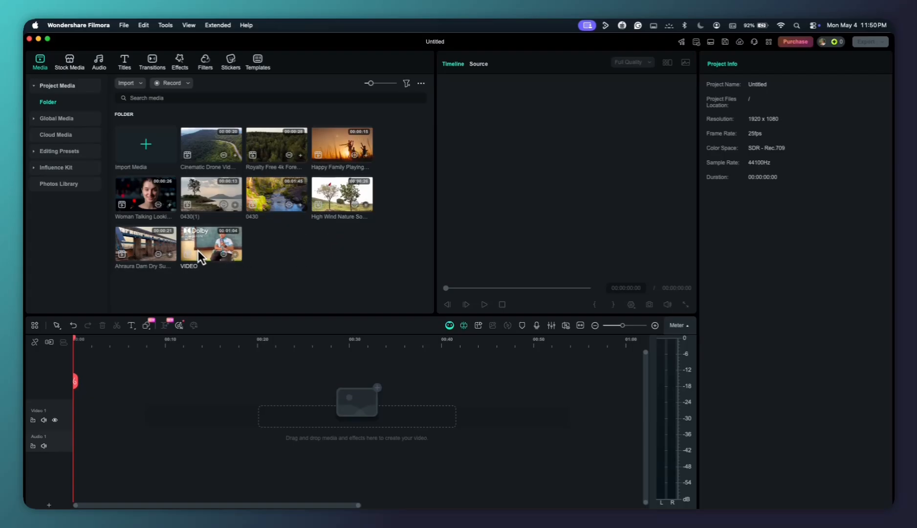
Place the VIDEO clip at the start of the Video 1 track, keeping 1920x1080 25fps and disabling further settings-mismatch prompts
double_click(212, 245)
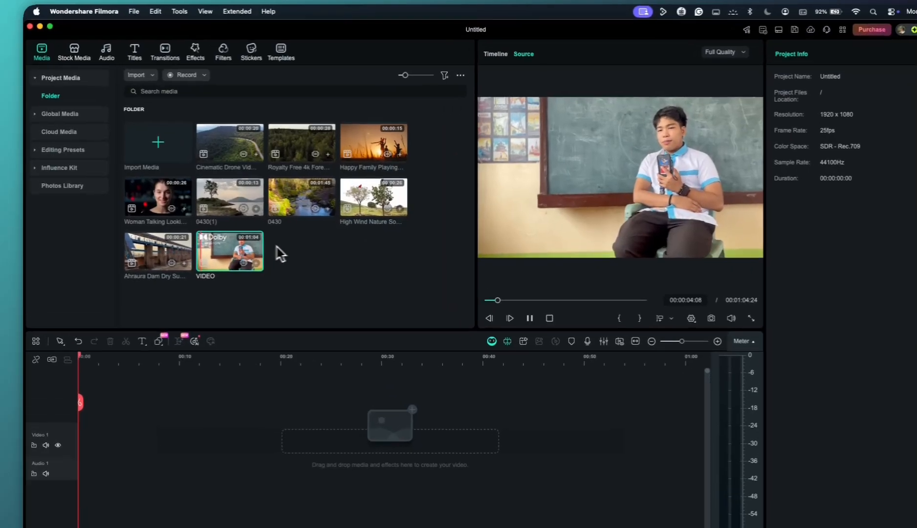
drag(230, 250, 186, 436)
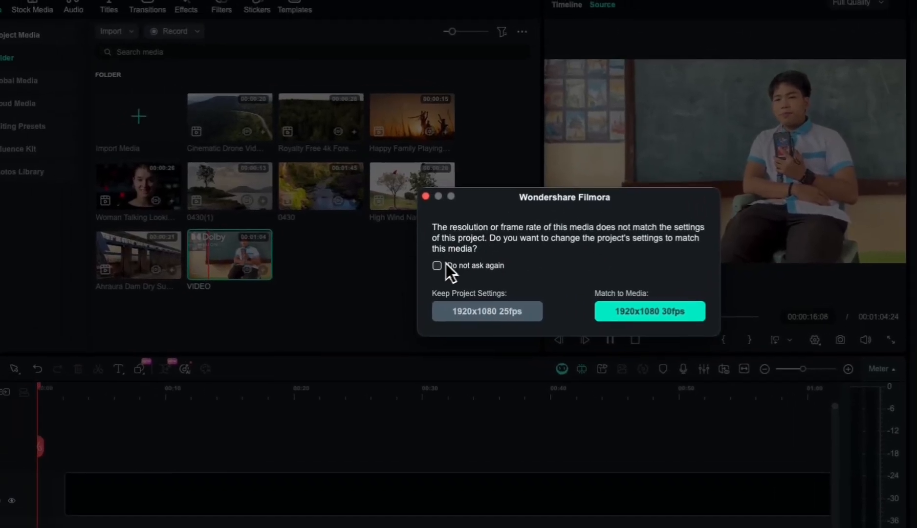
click(445, 264)
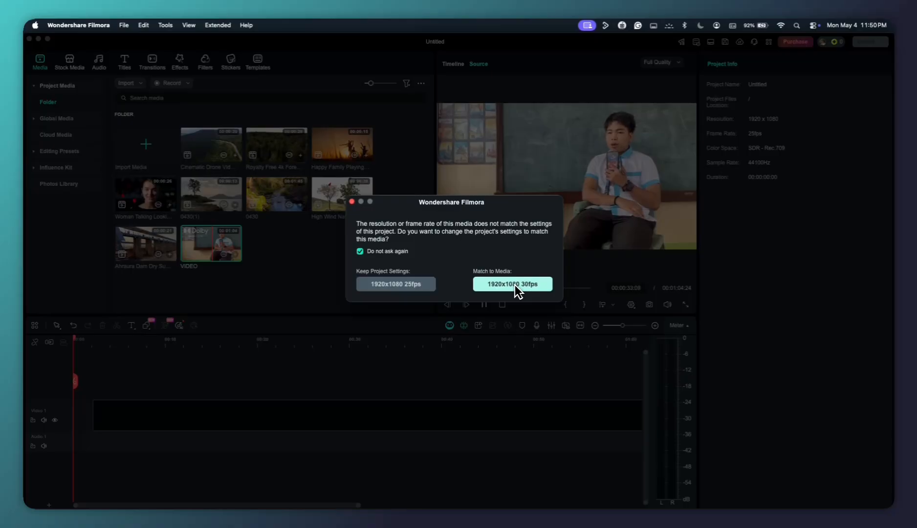
click(501, 288)
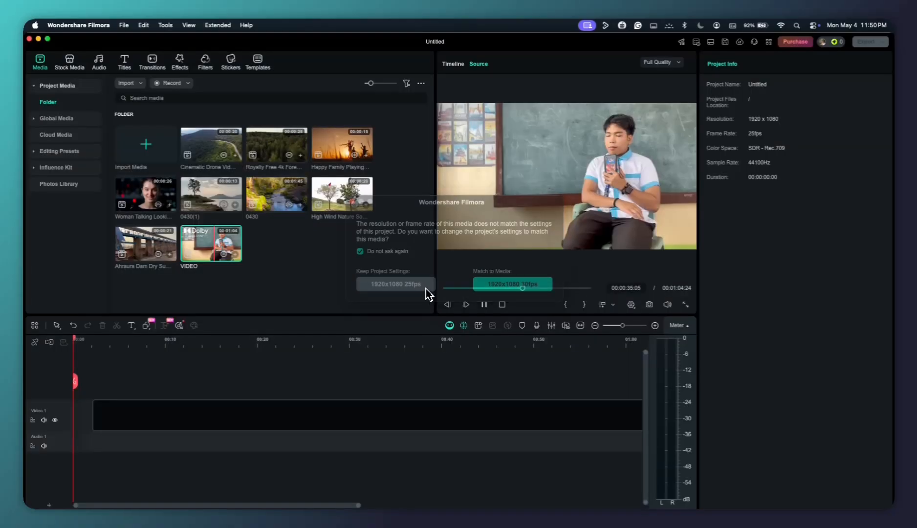
drag(225, 404, 99, 405)
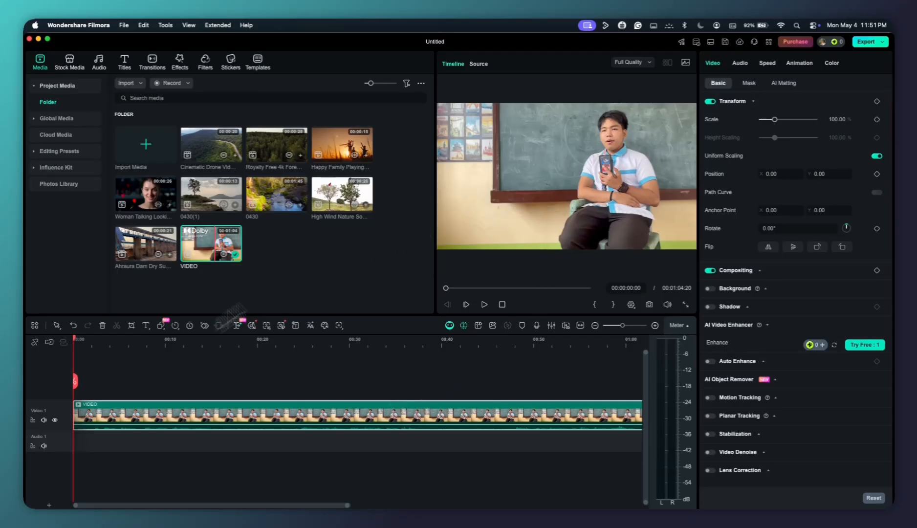
Preview the VIDEO clip on the timeline by playing a short stretch and moving the playhead along it
scroll(98, 422, up, 2)
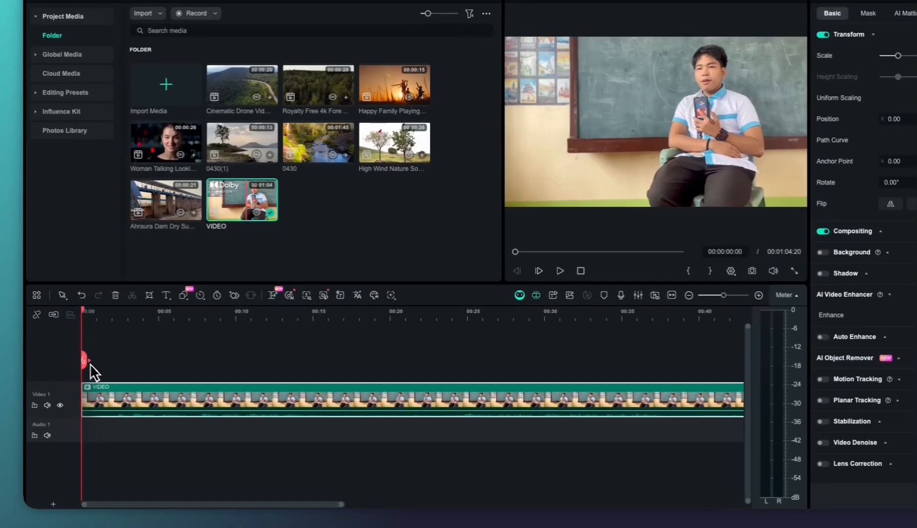
drag(75, 382, 118, 382)
key(space)
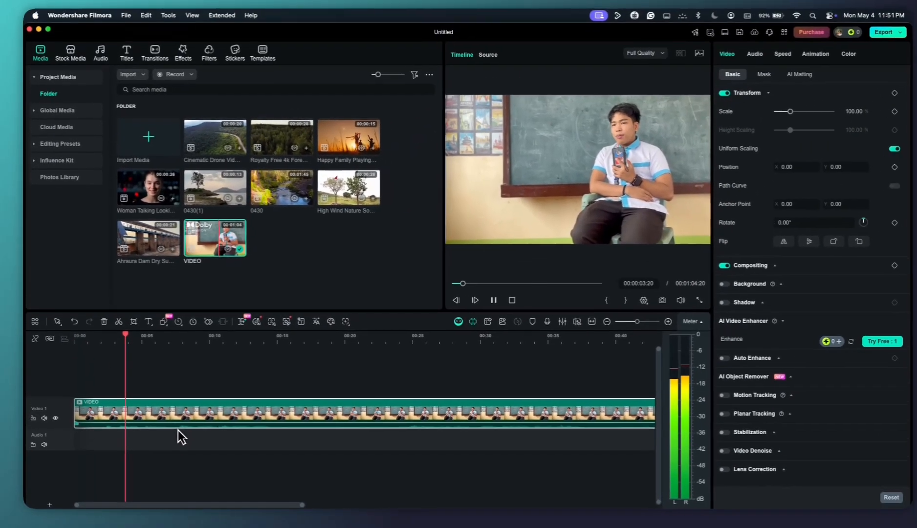
key(space)
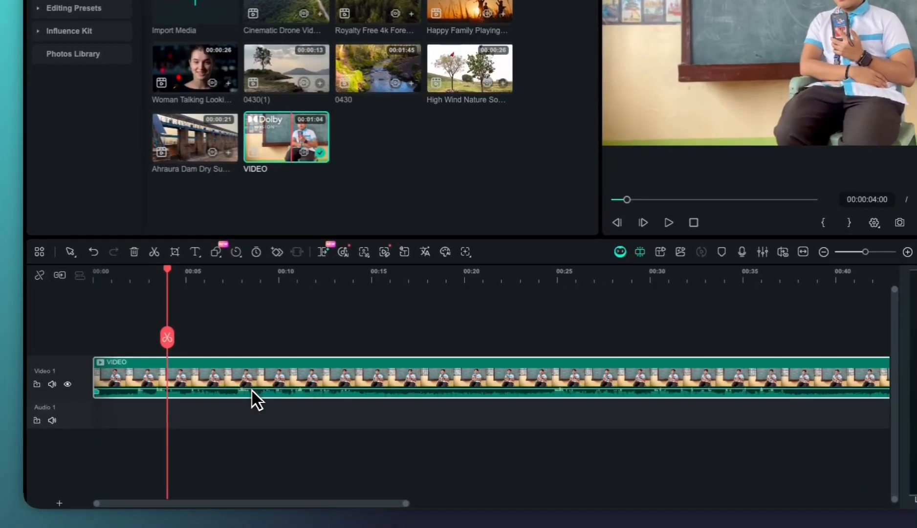
drag(187, 424, 187, 423)
drag(252, 391, 252, 392)
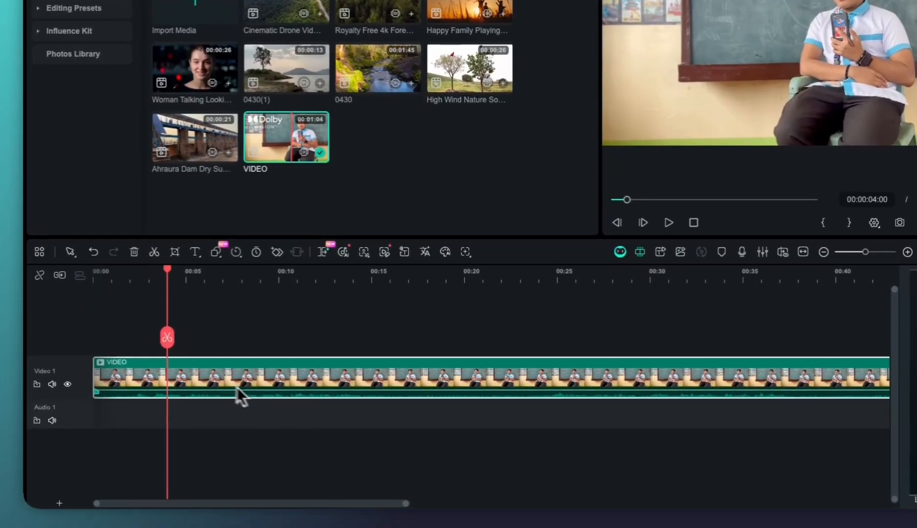
drag(167, 337, 236, 344)
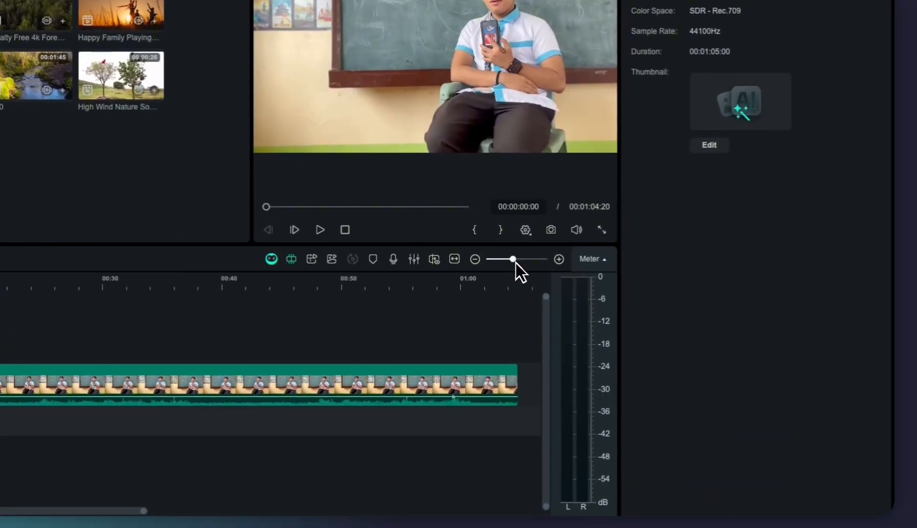
Try out zooming the timeline in and out to change how much of the VIDEO clip is shown
click(625, 326)
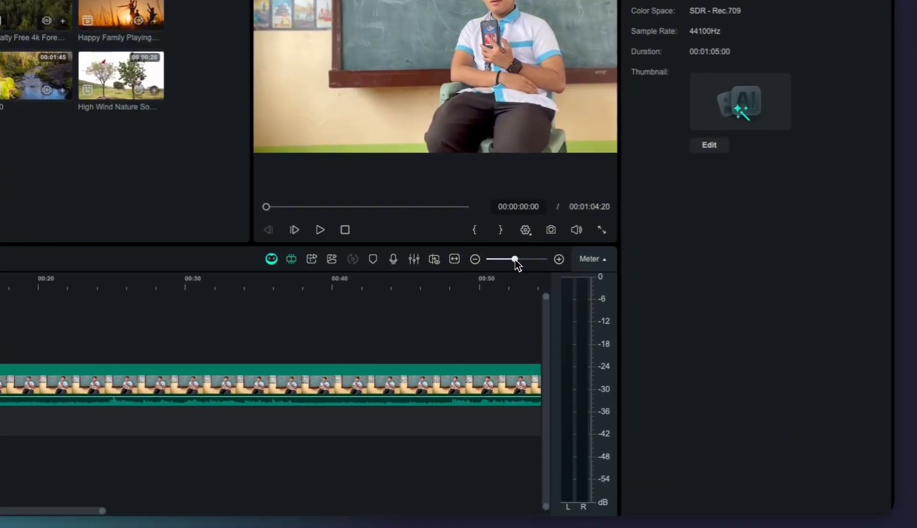
drag(516, 263, 525, 262)
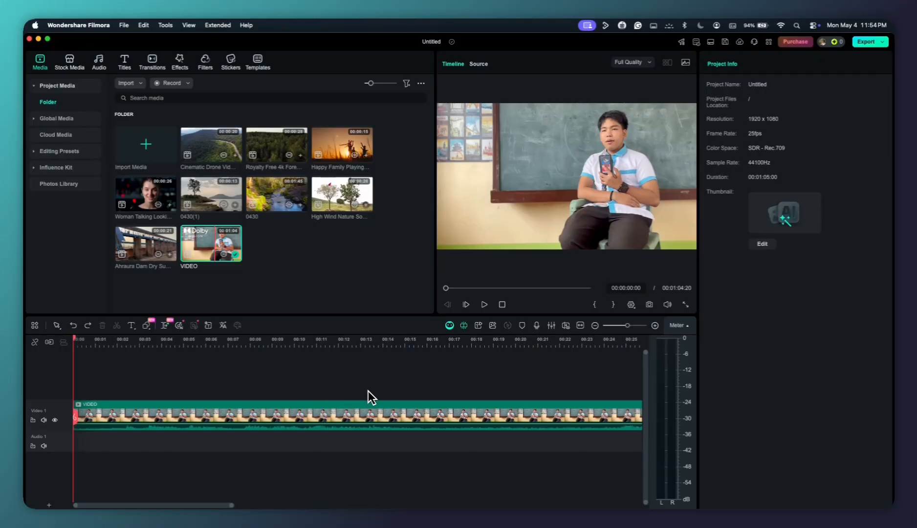
key(super+equal)
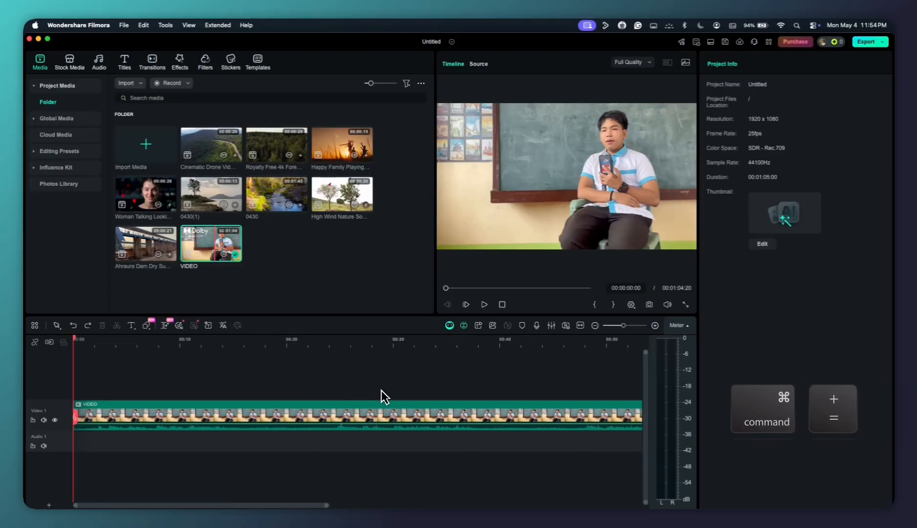
key(super+minus)
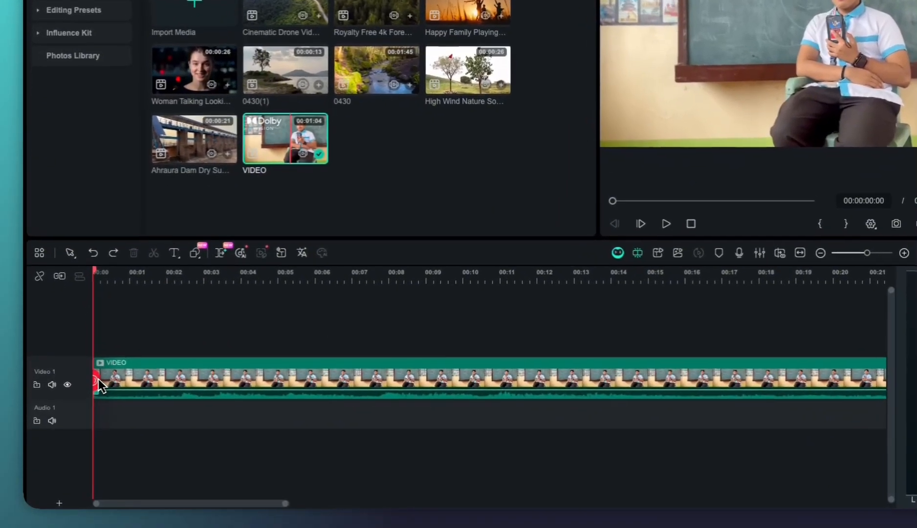
Split the VIDEO clip at 00:00:01:20 and delete the part before the cut
drag(99, 383, 161, 381)
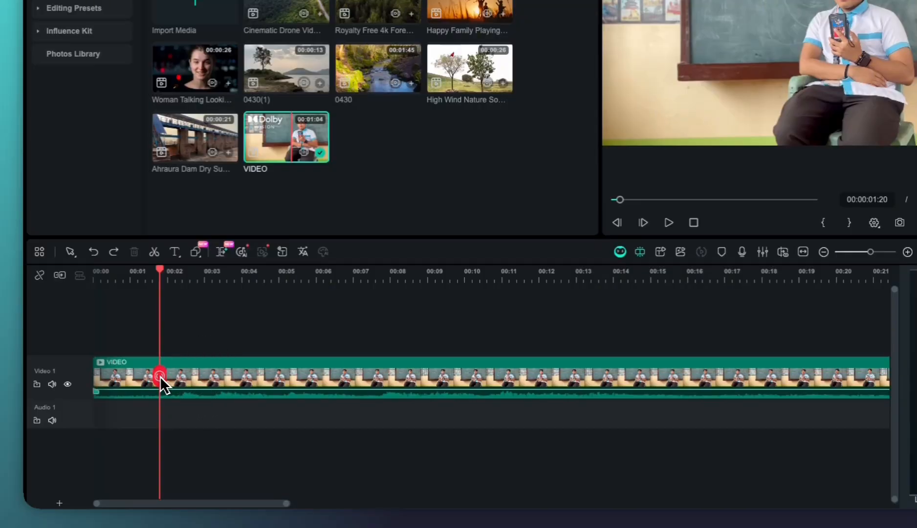
click(159, 375)
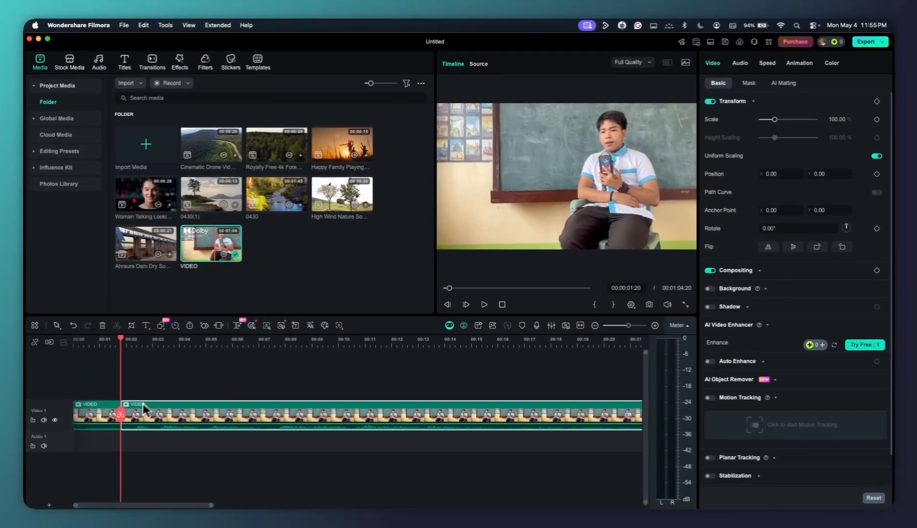
key(super+b)
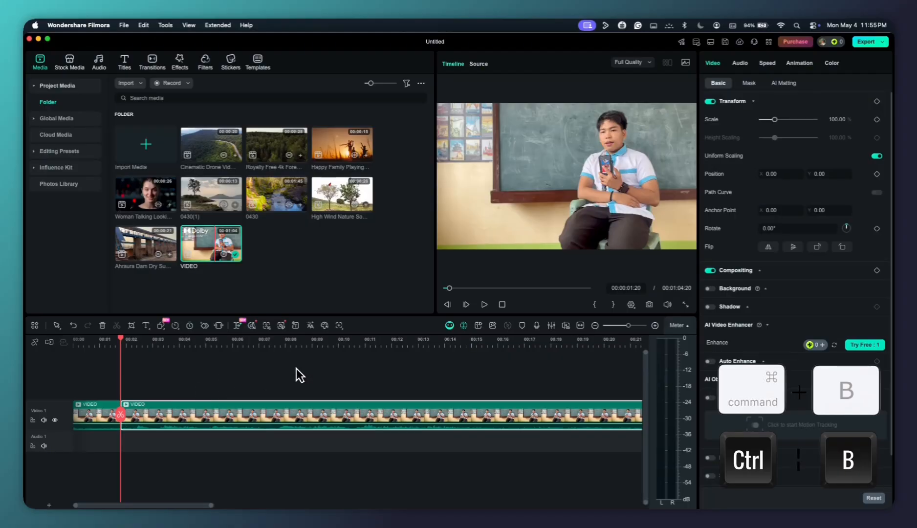
click(102, 415)
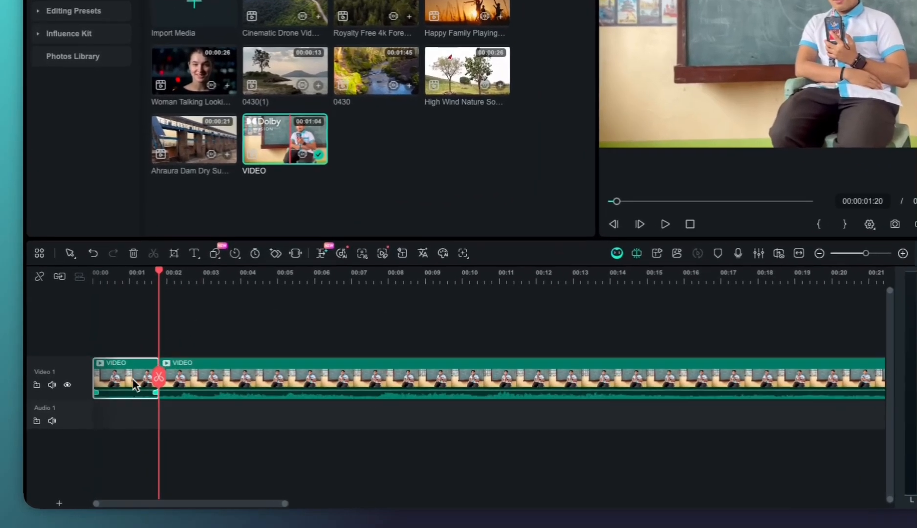
key(Delete)
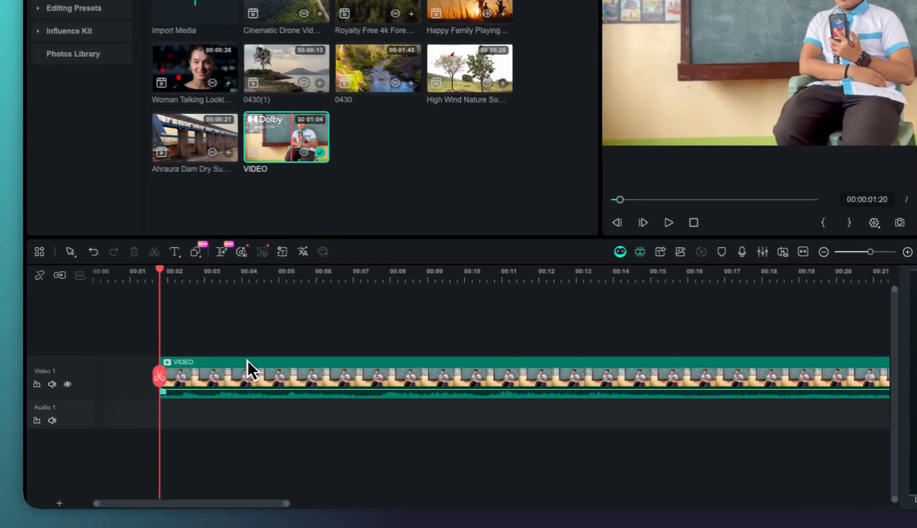
Close the gap by moving the remaining VIDEO clip to the start of the Video 1 track
drag(261, 374, 195, 375)
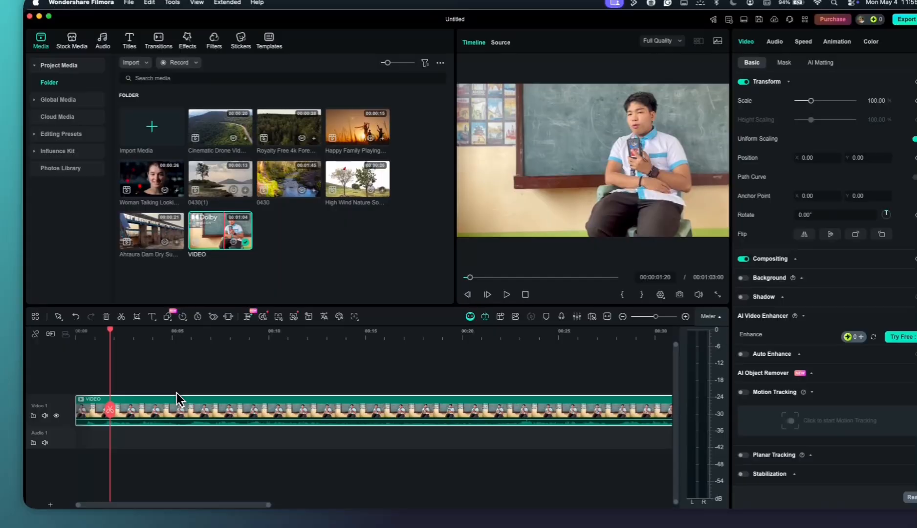
scroll(185, 399, up, 1)
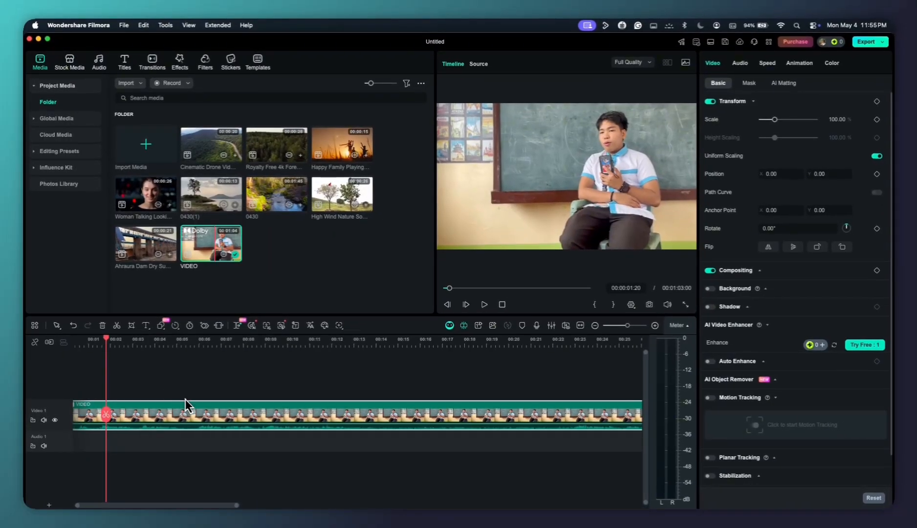
scroll(185, 399, left, 1)
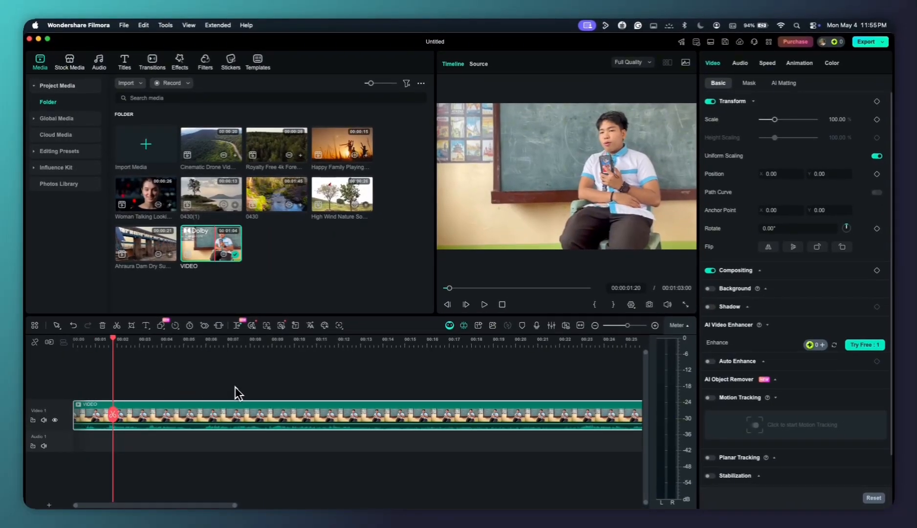
Undo the clip's move, the deletion of the opening part and the split
key(super+z)
key(super+z)
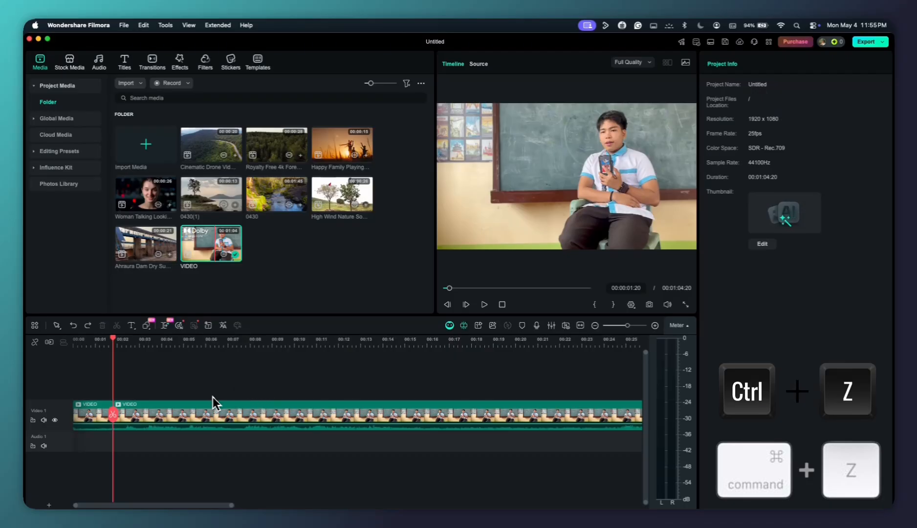
key(super+z)
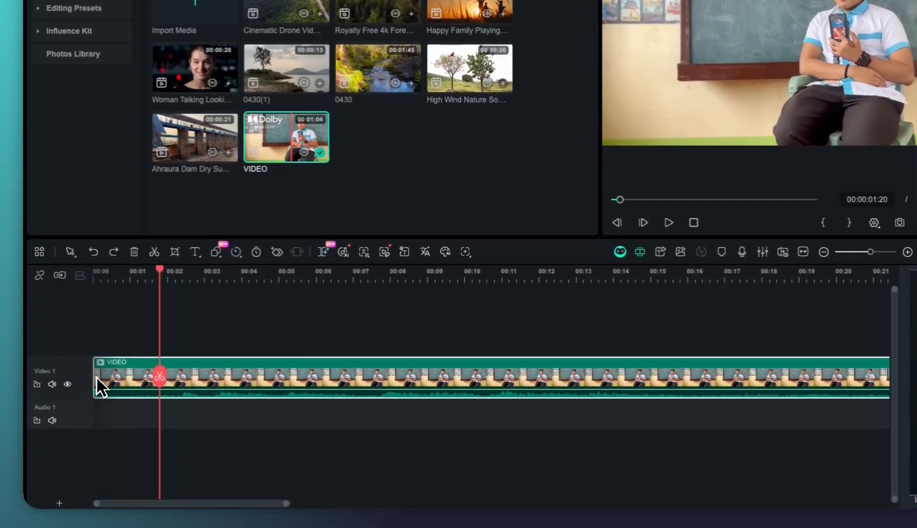
Trim the beginning of the VIDEO clip to the playhead at 00:00:01:20 and move the clip to the timeline start
drag(96, 377, 166, 382)
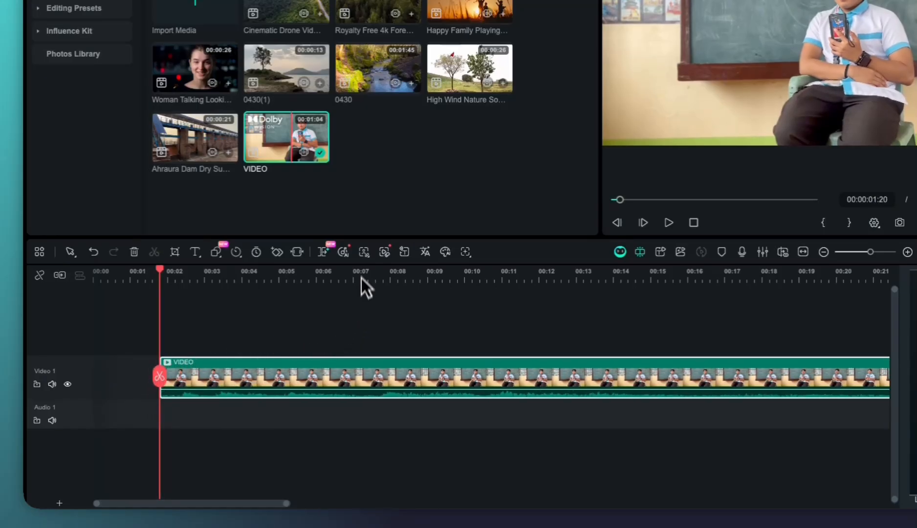
drag(323, 374, 249, 367)
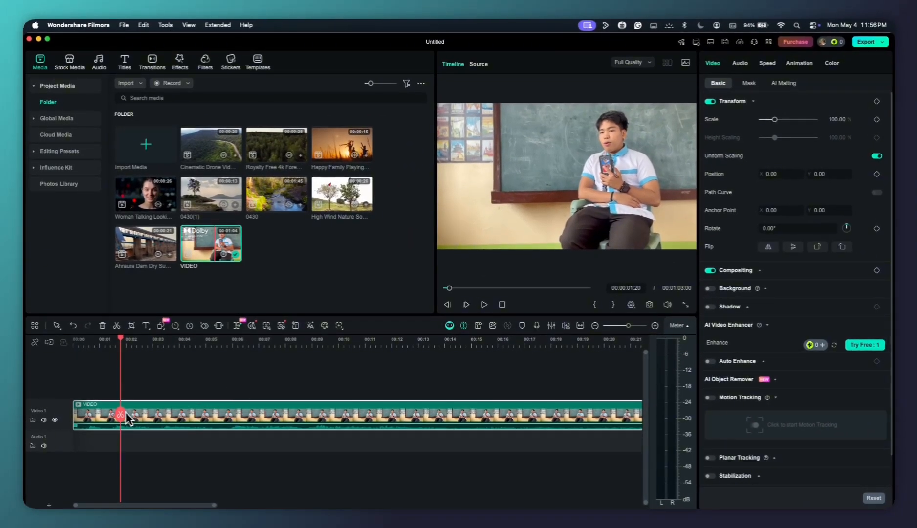
Play the VIDEO clip from the start of the timeline to review its opening
drag(121, 416, 75, 415)
key(space)
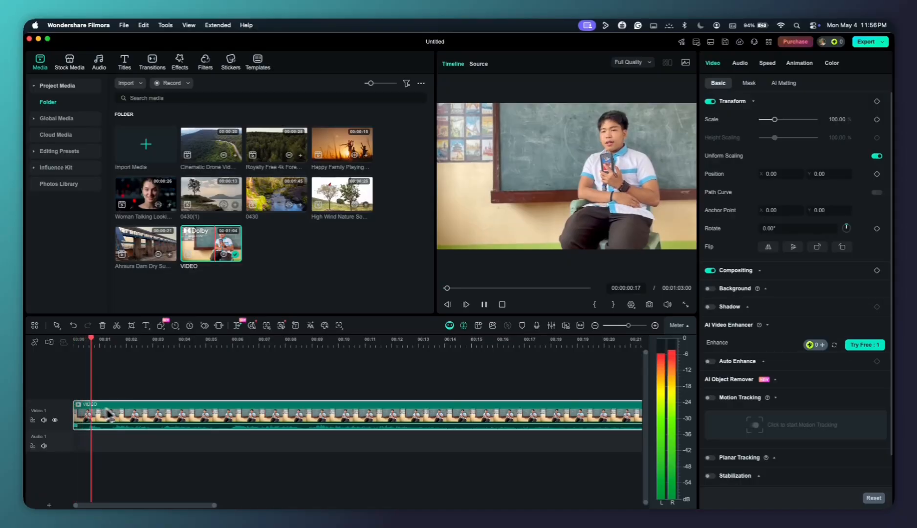
key(space)
key(super+minus)
key(space)
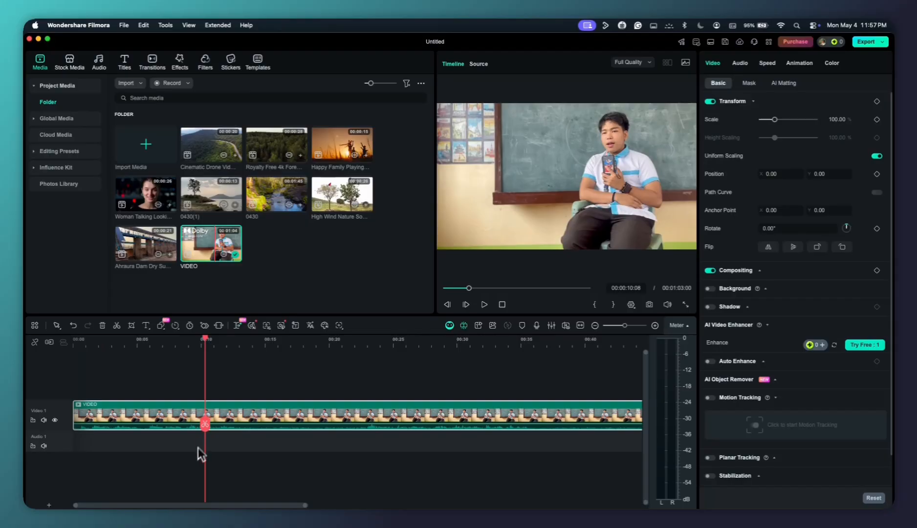
key(space)
key(space)
Remove the section of the VIDEO clip between 00:00:14:03 and 00:00:20:08 and close the gap
drag(217, 423, 244, 424)
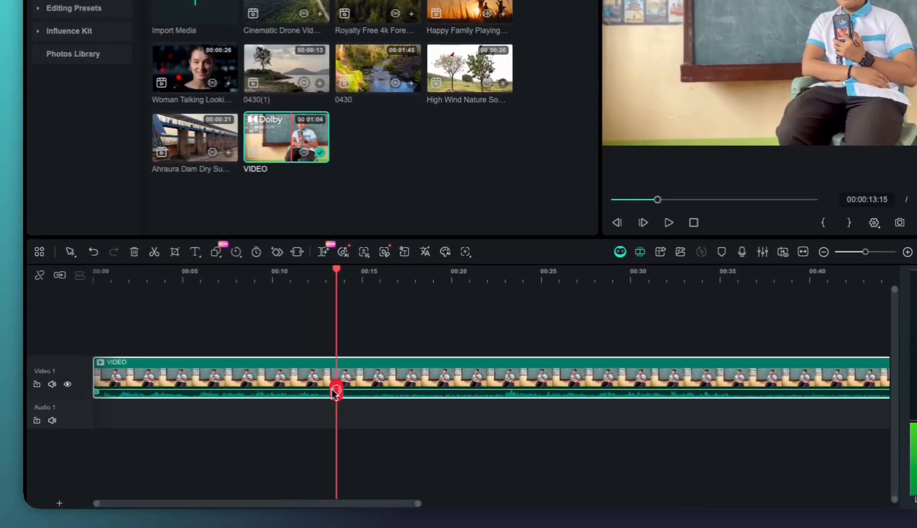
mouse_move(333, 390)
mouse_down()
mouse_move(455, 396)
mouse_move(360, 376)
mouse_move(430, 381)
mouse_move(344, 383)
mouse_up()
click(343, 391)
click(454, 397)
click(433, 393)
key(Delete)
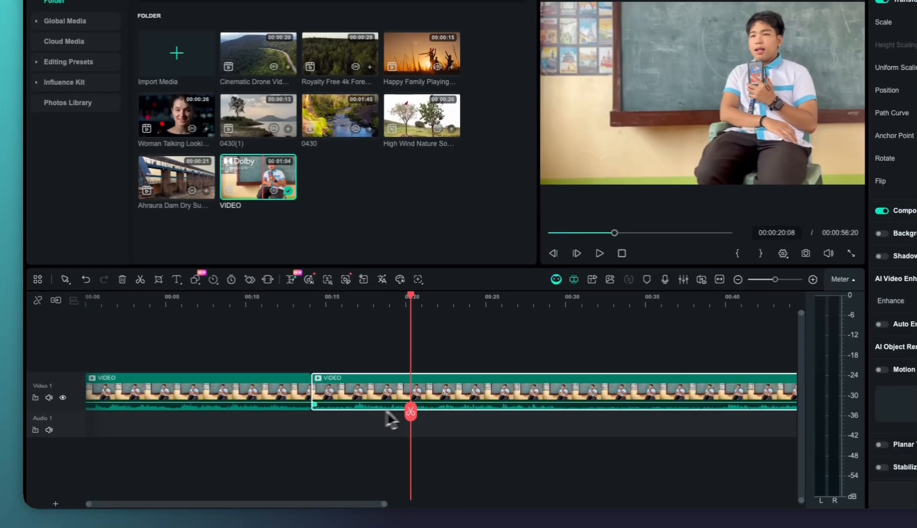
Play across the join between the two VIDEO clips and scrub through the second clip to look for another section to remove
click(329, 416)
click(297, 413)
key(space)
scroll(327, 405, right, 3)
key(space)
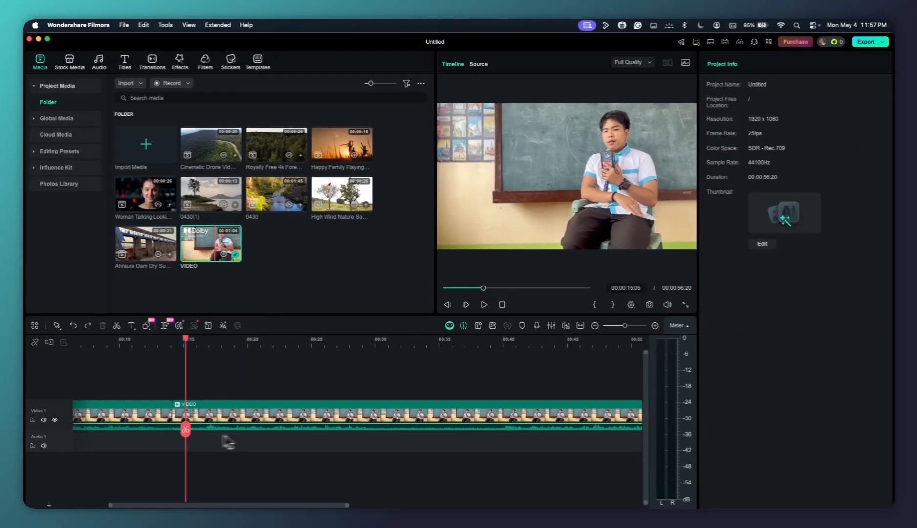
click(399, 433)
click(520, 433)
key(super+minus)
click(285, 433)
click(247, 433)
click(274, 431)
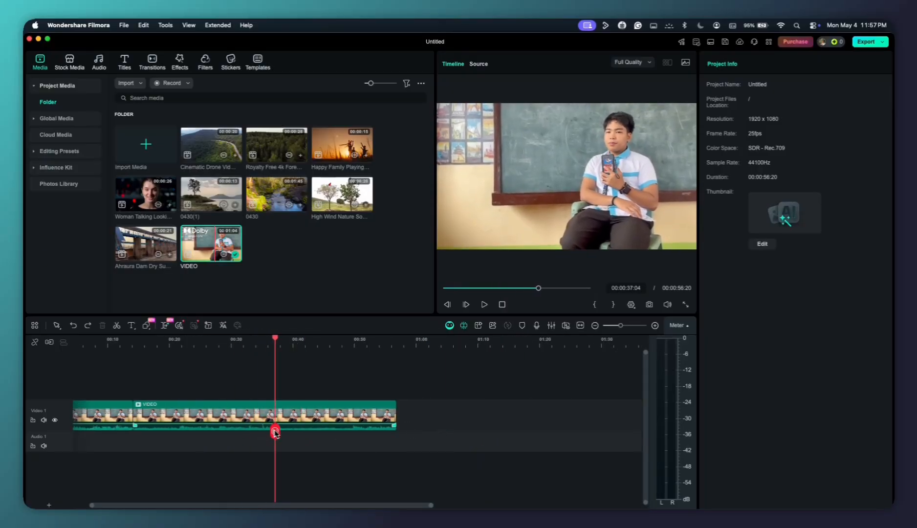
Split the second VIDEO clip at about 00:00:38 and at 00:00:39:07, and delete the short piece between the cuts
click(283, 432)
key(super+b)
click(317, 433)
key(super+equal)
key(super+equal)
click(275, 432)
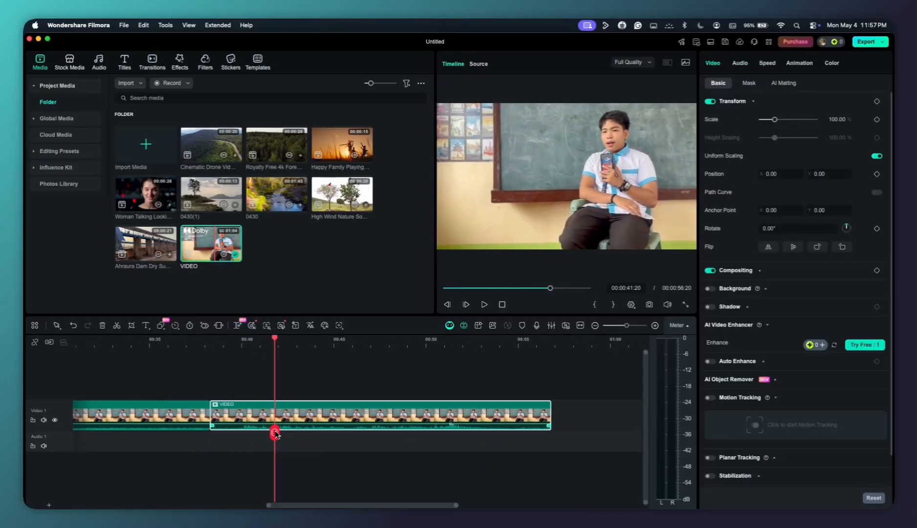
drag(275, 432, 225, 431)
key(super+b)
click(219, 418)
key(Delete)
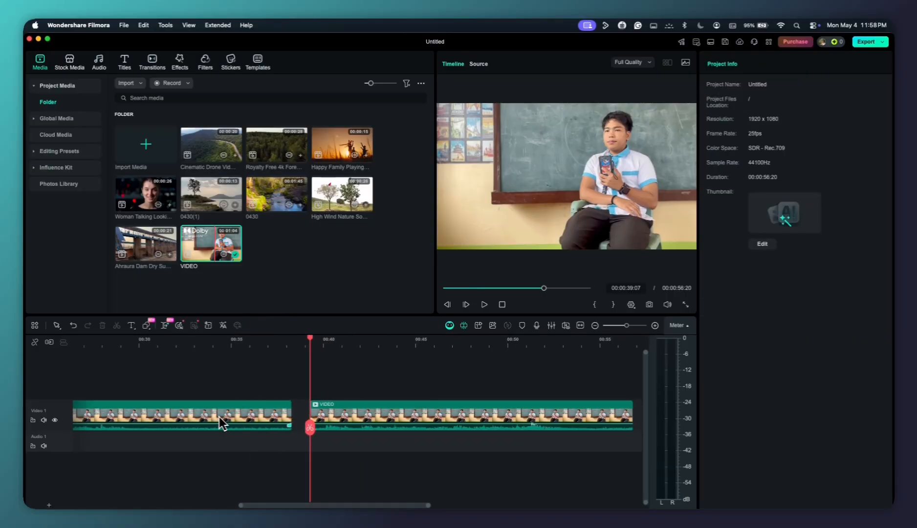
Cut off the end of the second VIDEO clip from 00:00:32:02 and move the last clip against it
drag(310, 427, 179, 424)
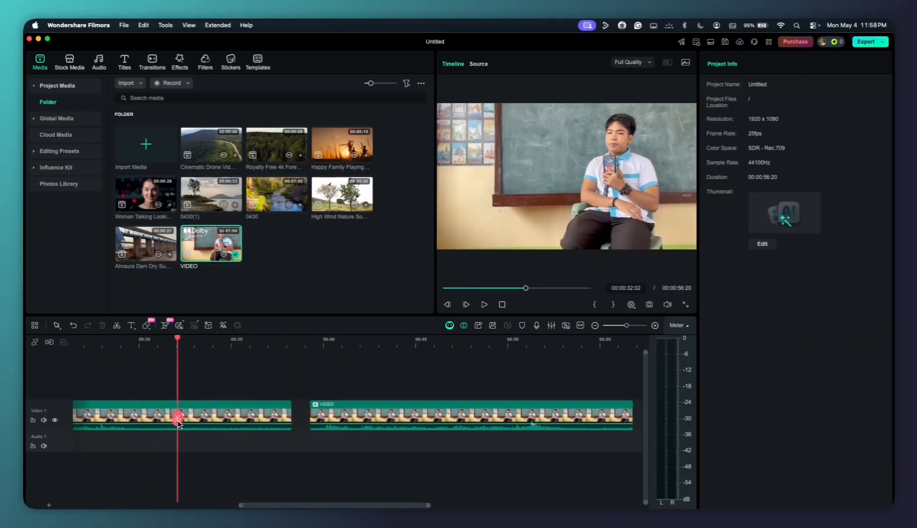
key(super+b)
click(219, 413)
key(Delete)
drag(363, 421, 242, 415)
Undo the last clip's move, the deletion of the second clip's end and the split
key(super+z)
key(super+z)
key(super+z)
Move the last VIDEO clip earlier so it starts at 00:00:32:02, overwriting the end of the second clip
drag(331, 415, 201, 411)
scroll(201, 411, down, 2)
scroll(201, 411, left, 5)
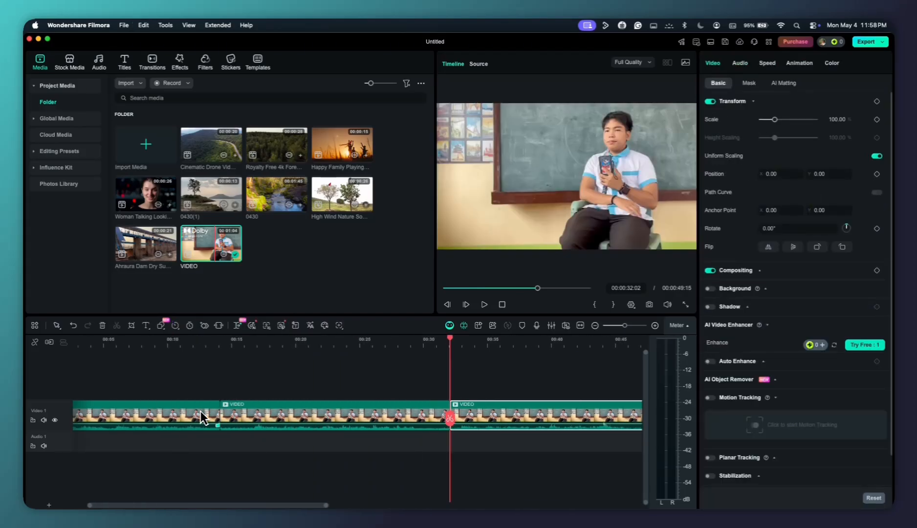
scroll(200, 411, down, 2)
scroll(227, 409, left, 3)
Select the VIDEO clips on the Video 1 track in turn to examine the three segments
click(280, 383)
click(285, 410)
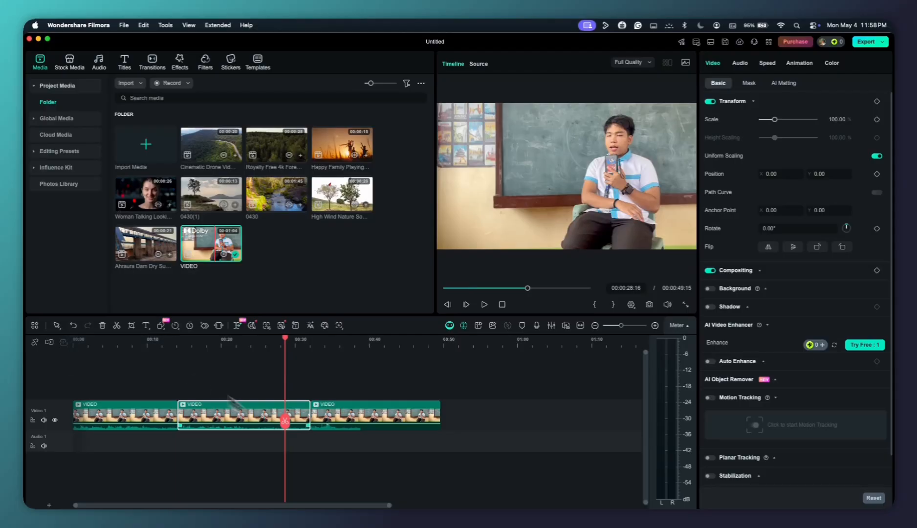
scroll(344, 421, up, 3)
click(315, 386)
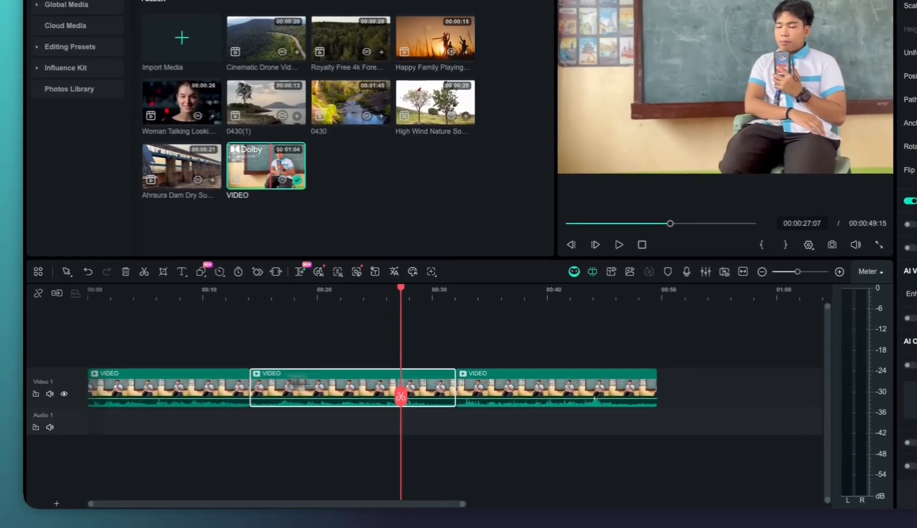
click(142, 421)
click(273, 422)
click(382, 423)
click(281, 419)
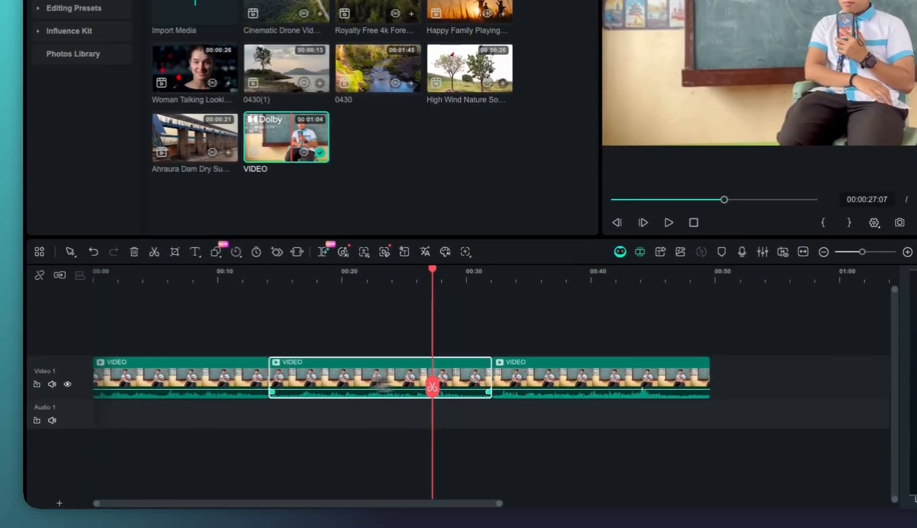
click(538, 386)
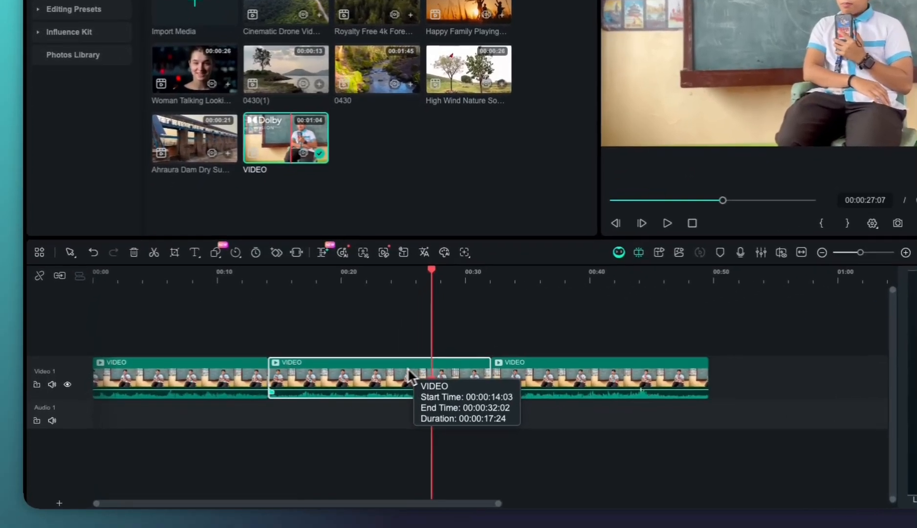
Split the second VIDEO clip at 00:00:27:07 and undo the split
drag(321, 405, 464, 384)
drag(544, 332, 855, 378)
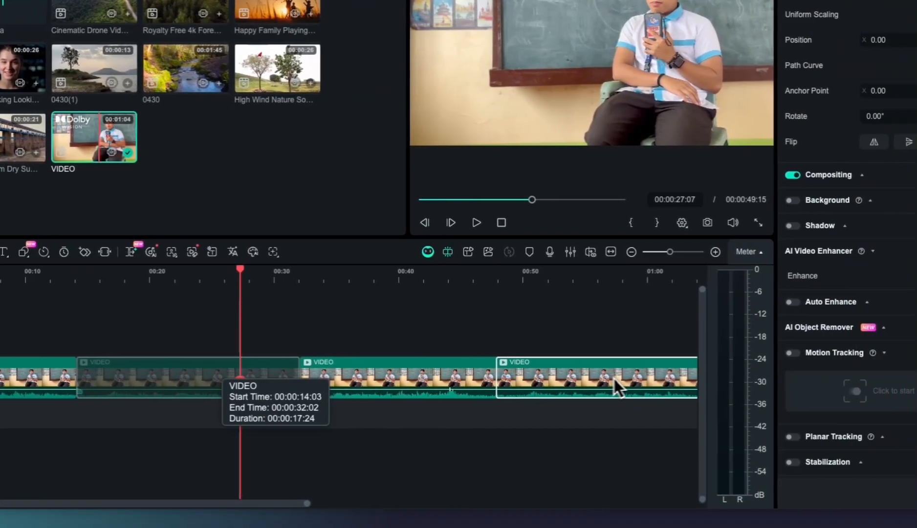
drag(568, 378, 536, 378)
key(ctrl+z)
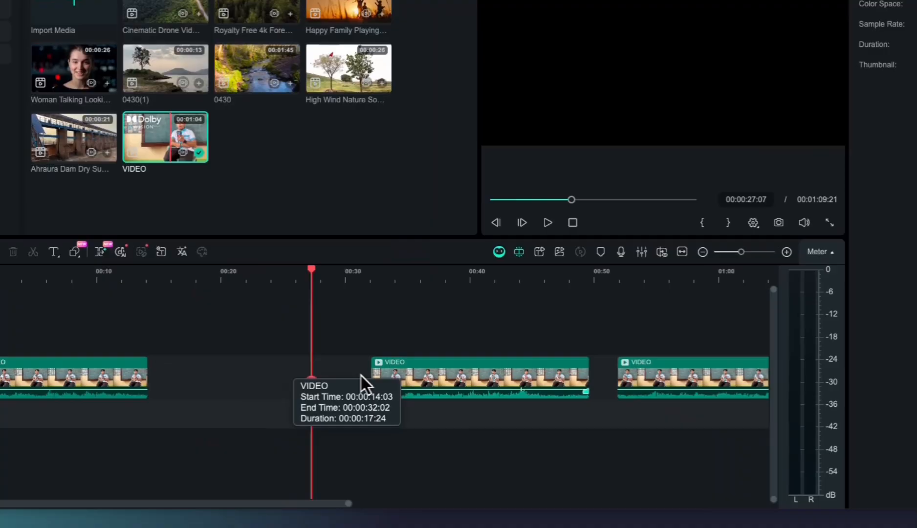
key(ctrl+z)
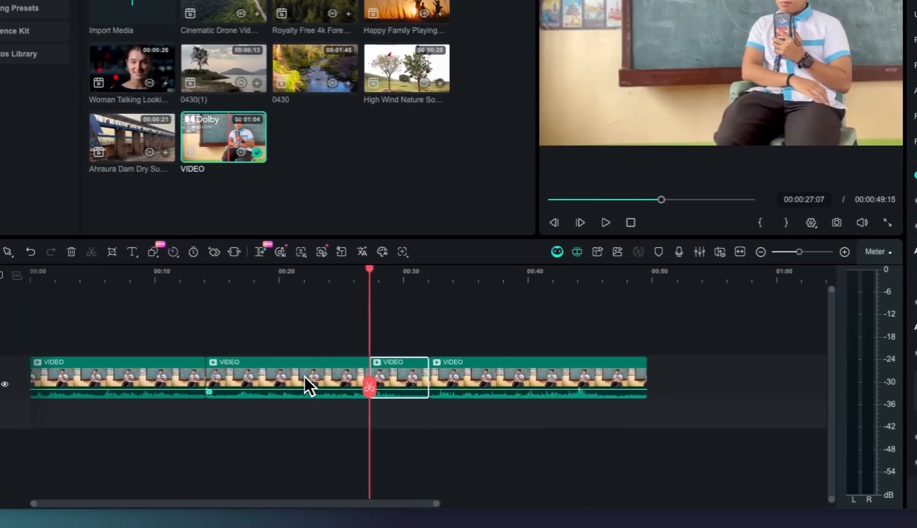
drag(344, 380, 784, 365)
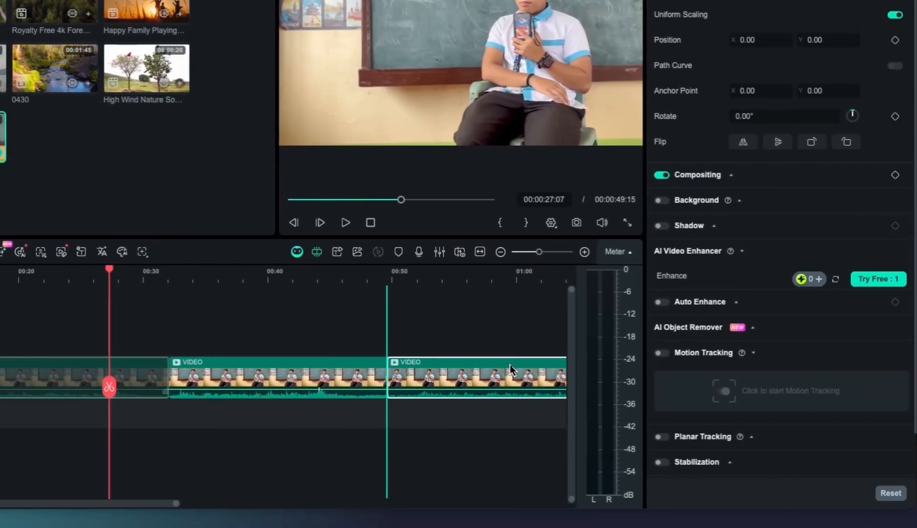
drag(511, 364, 71, 366)
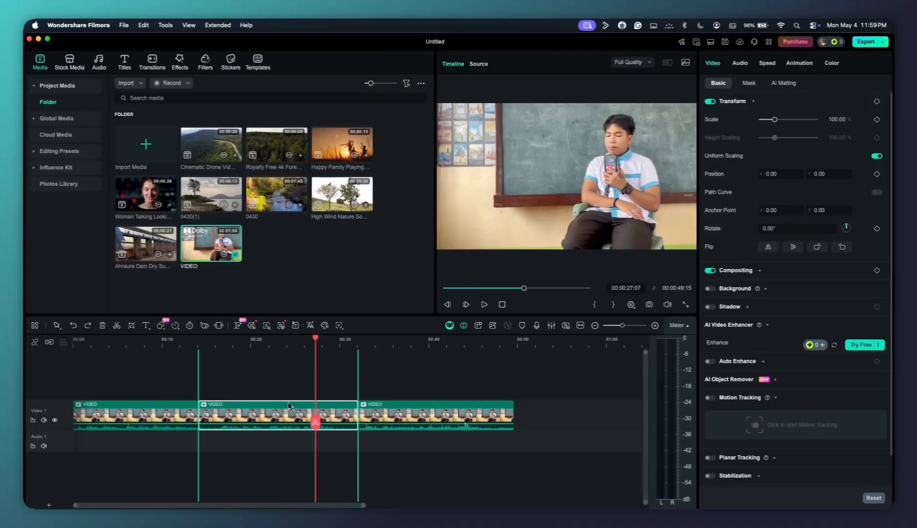
drag(289, 405, 289, 404)
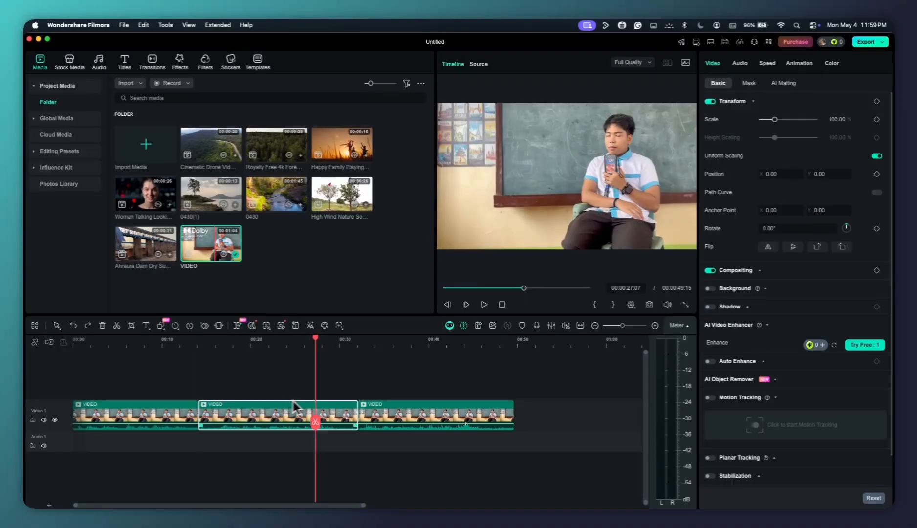
scroll(342, 392, up, 2)
scroll(343, 392, left, 2)
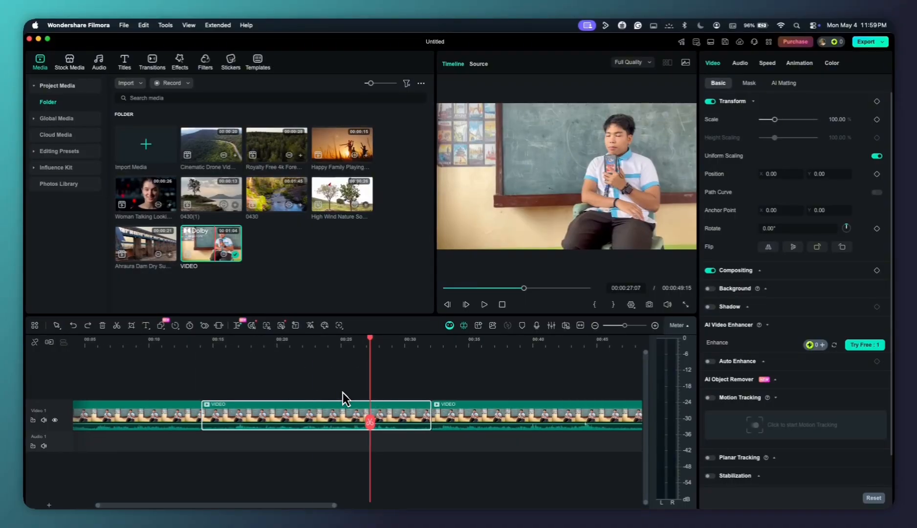
scroll(342, 392, down, 1)
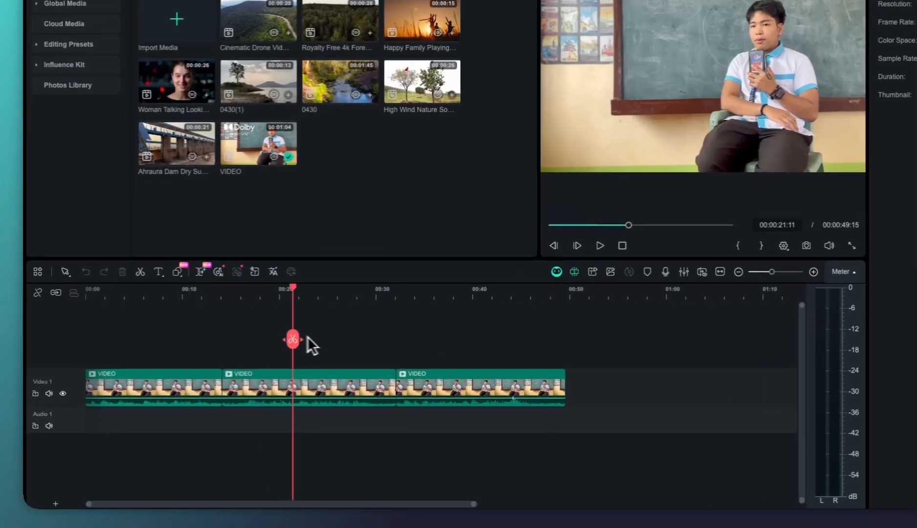
drag(238, 374, 146, 373)
drag(256, 317, 348, 328)
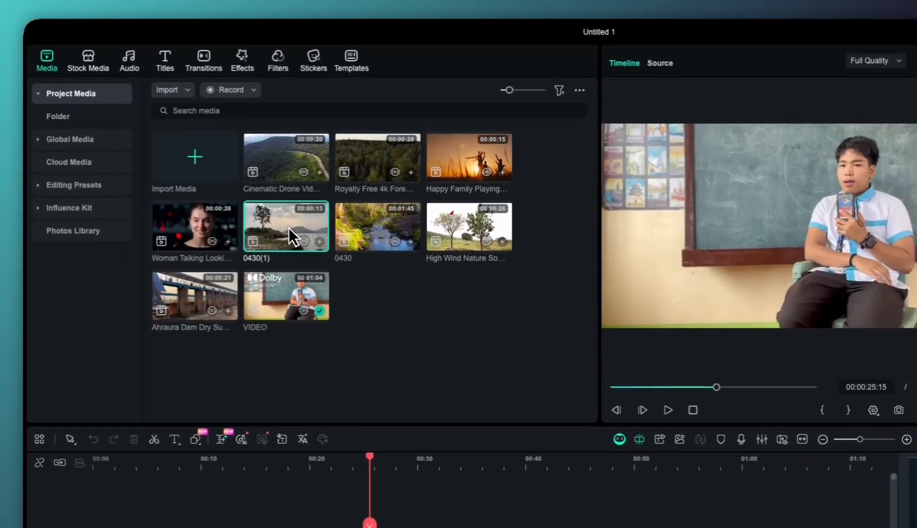
Preview the 0430(1) clip and place it on a new track above the VIDEO clips, starting at about 00:00:08:21
double_click(212, 169)
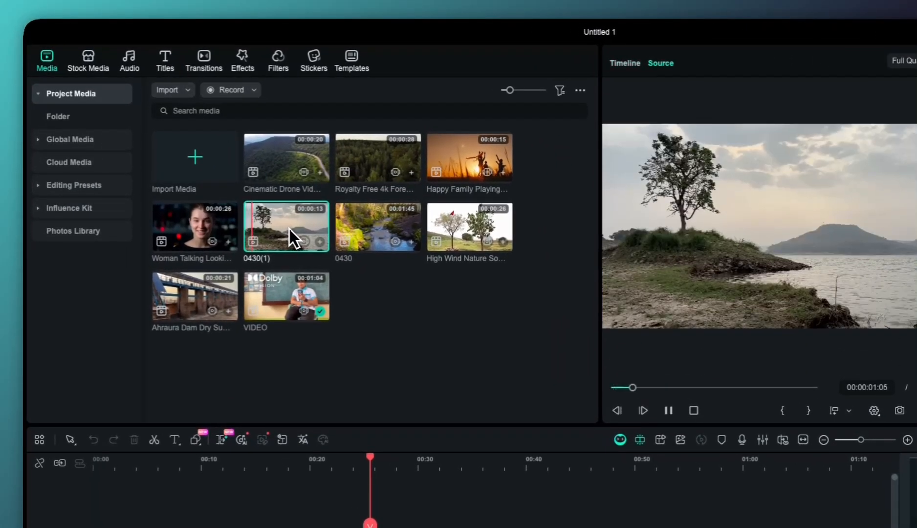
drag(289, 230, 208, 447)
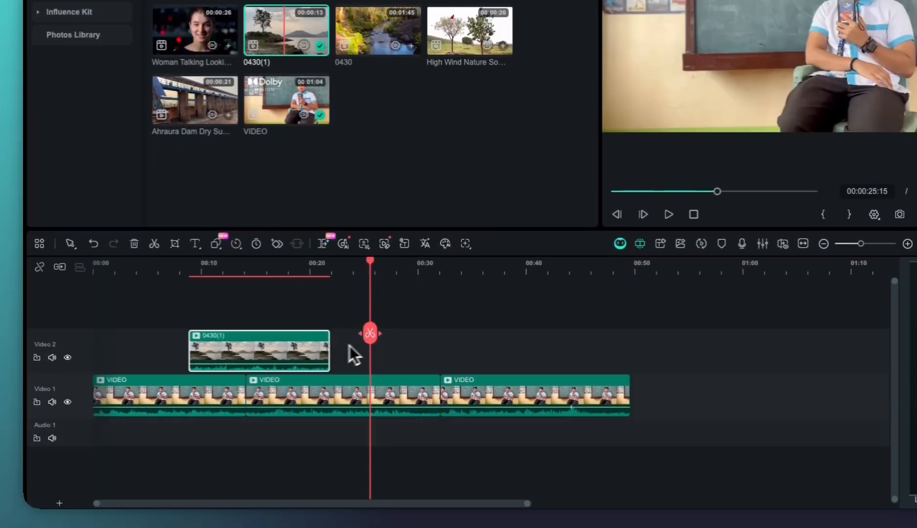
Play the timeline from the start of the 0430(1) overlay and scrub further into it to check the result
drag(370, 333, 190, 325)
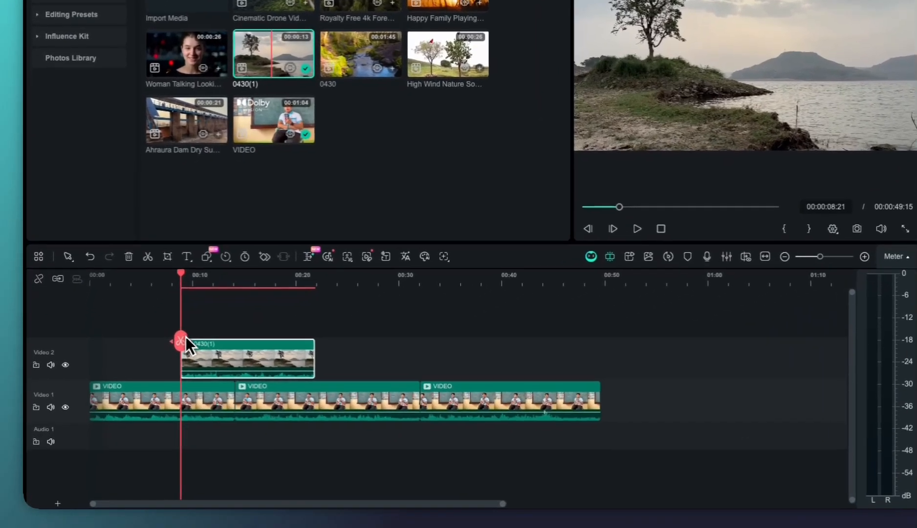
drag(143, 380, 138, 378)
key(space)
key(space)
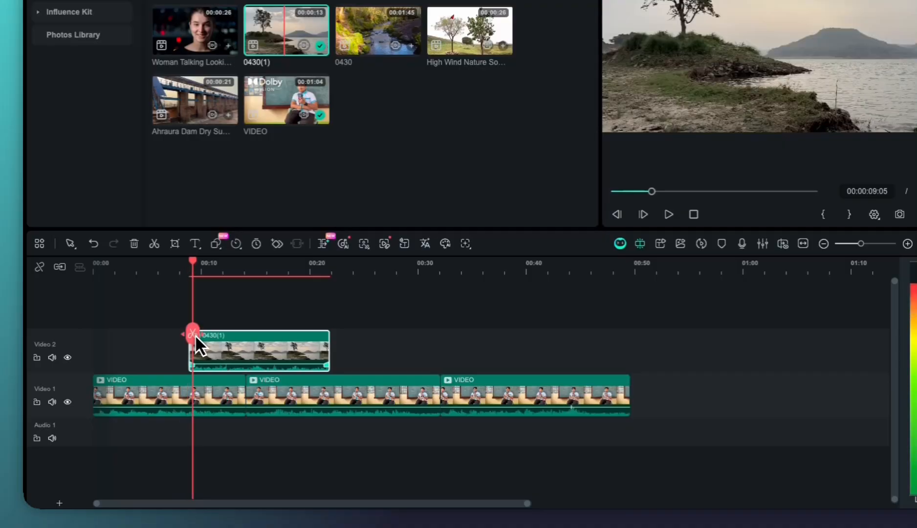
drag(229, 265, 254, 257)
Preview the 0430 clip, then place it directly after 0430(1) on the Video 2 track
click(364, 43)
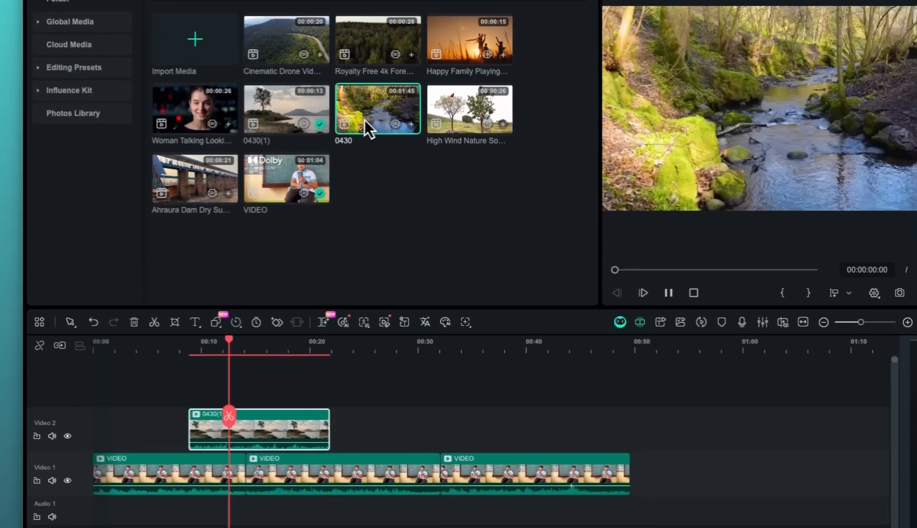
drag(371, 36, 365, 150)
drag(367, 253, 334, 438)
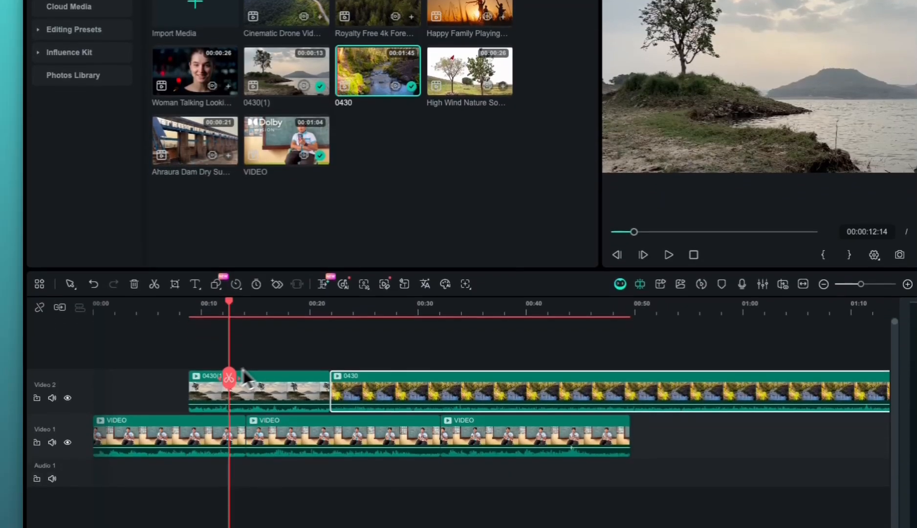
drag(243, 371, 359, 357)
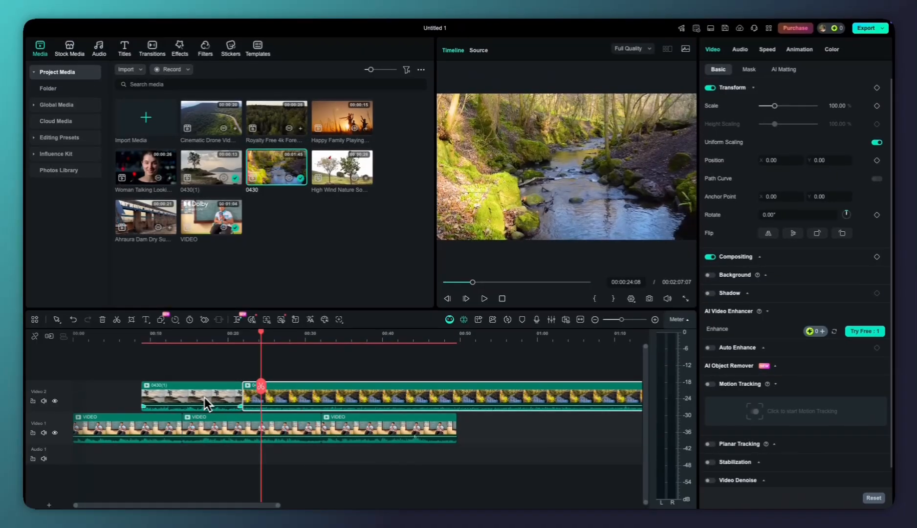
Lower the volume of the 0430(1) and 0430 clips on the Video 2 track, taking 0430 to -22.00 dB
scroll(205, 401, up, 5)
scroll(205, 402, left, 1)
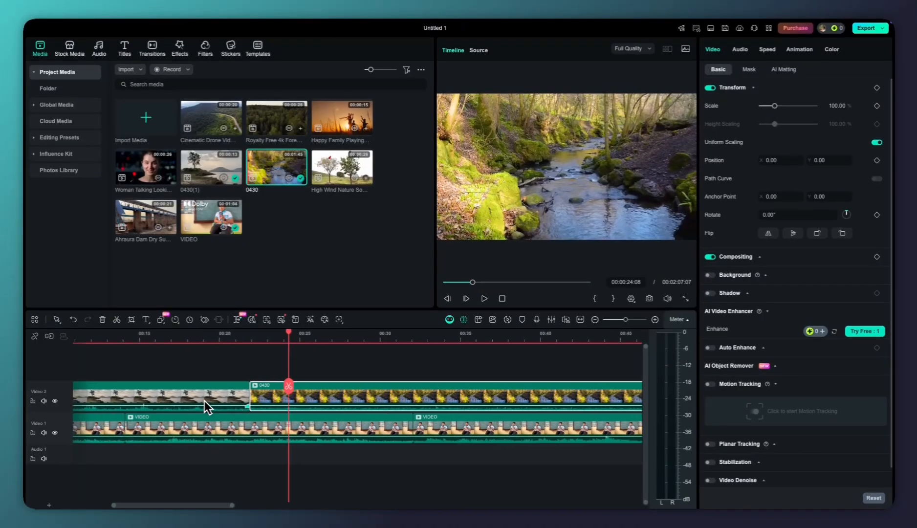
drag(189, 405, 191, 408)
click(263, 407)
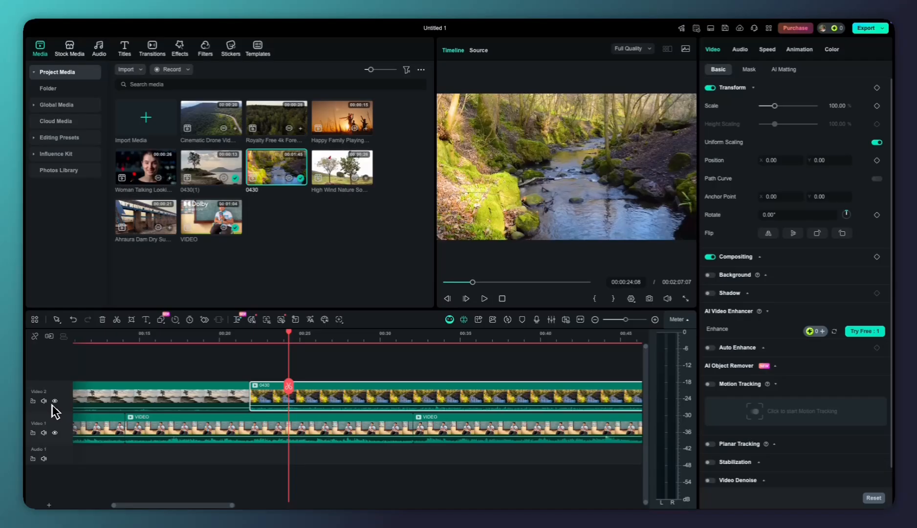
drag(272, 407, 273, 411)
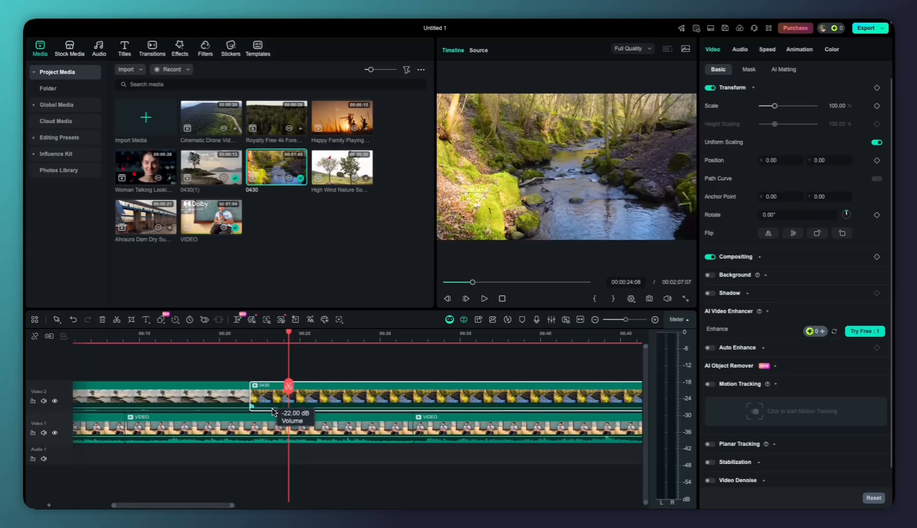
Mute the whole Video 2 track
scroll(272, 408, down, 3)
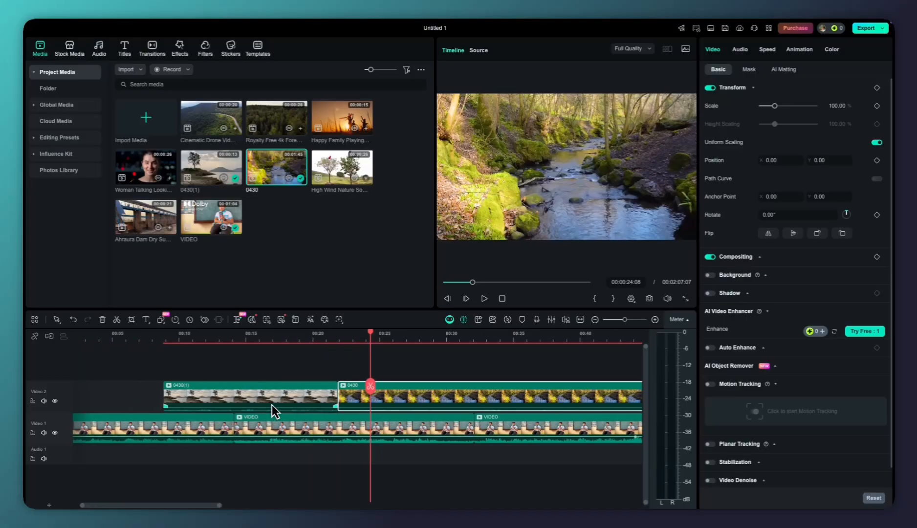
click(43, 401)
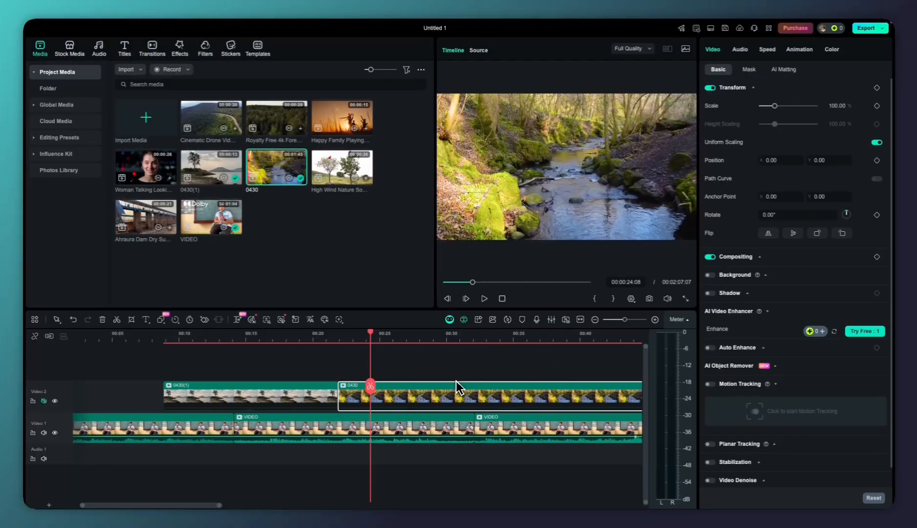
Split the 0430 clip at 00:00:32:02 and delete the part after the cut
scroll(457, 381, down, 1)
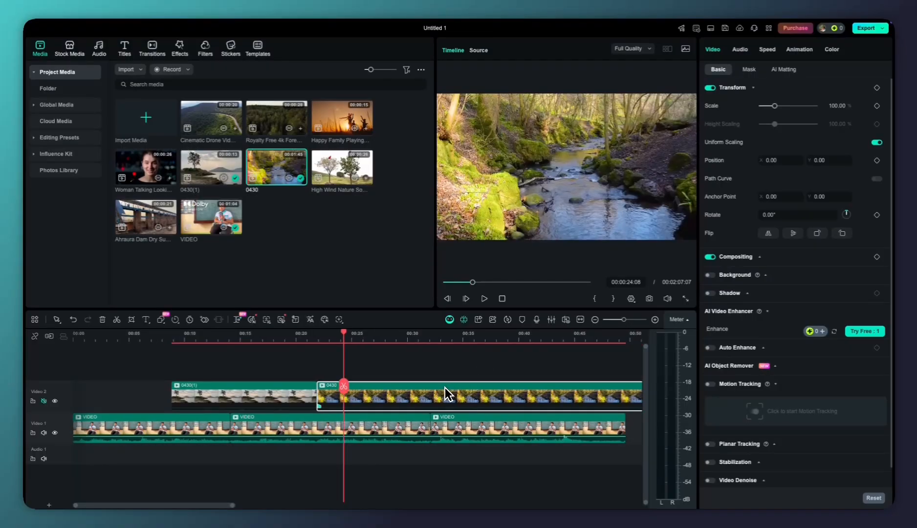
scroll(444, 388, down, 1)
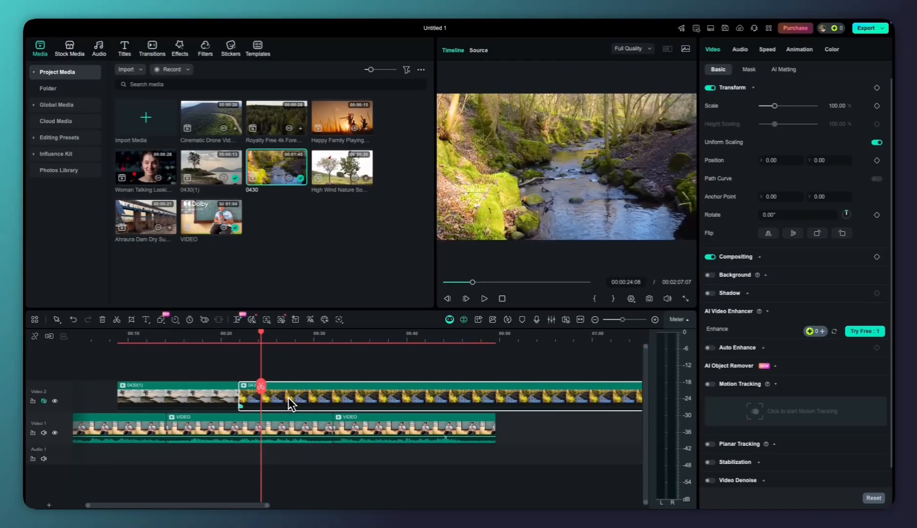
scroll(294, 401, down, 1)
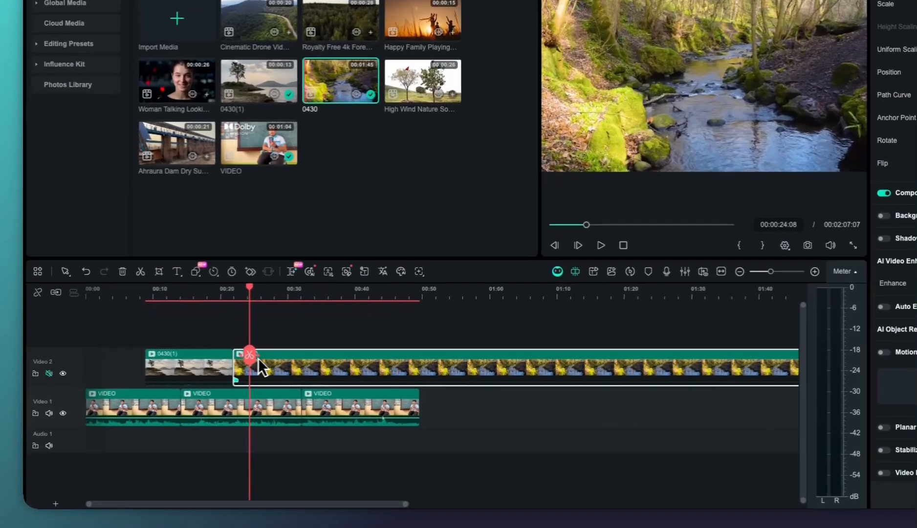
drag(258, 360, 308, 357)
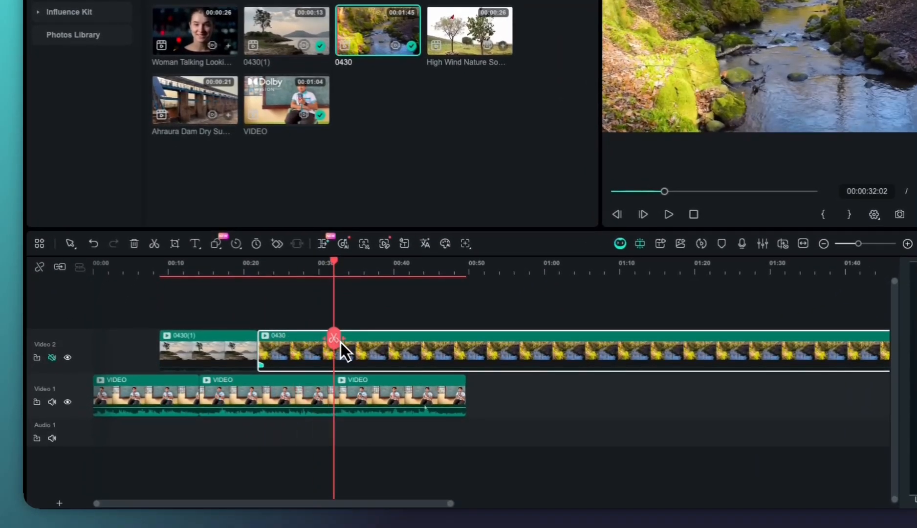
click(334, 338)
key(Delete)
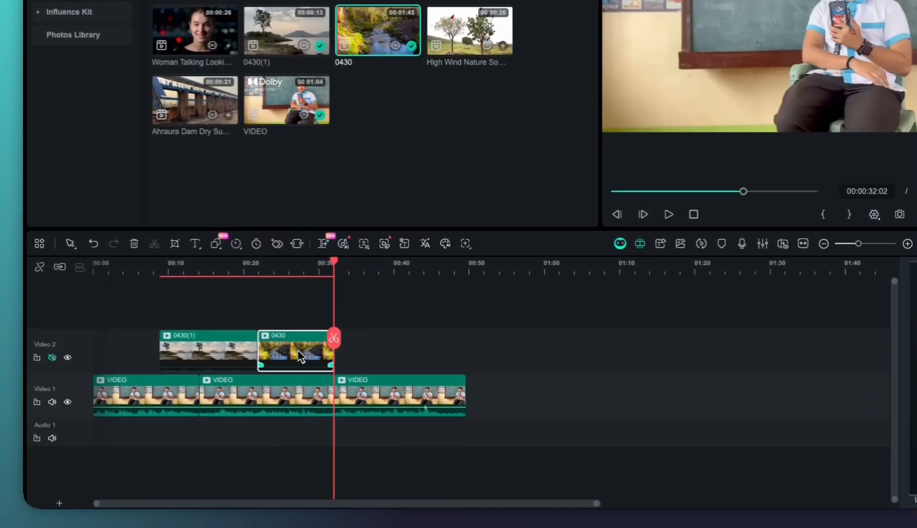
Split the 0430(1) clip at 00:00:18:17, delete the part after the cut, and move 0430 back to close the gap
click(236, 348)
drag(342, 348, 234, 346)
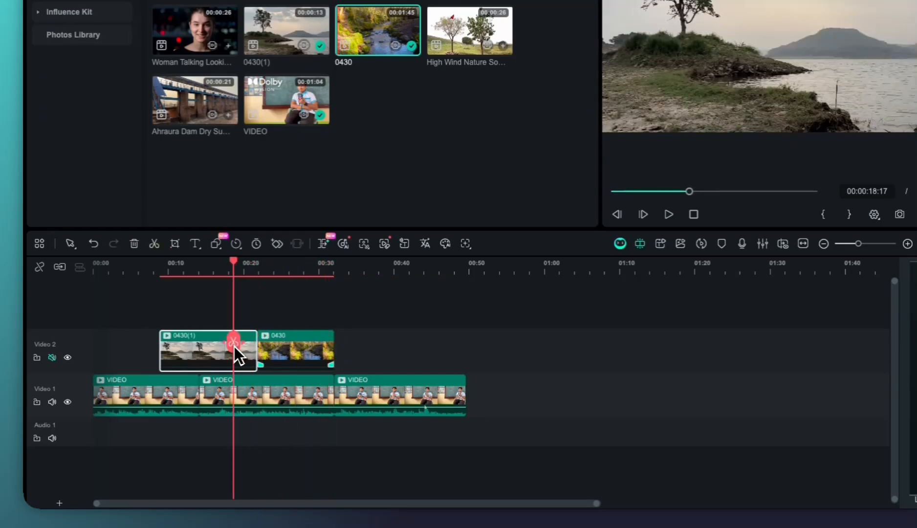
click(236, 348)
key(Delete)
drag(300, 343, 275, 341)
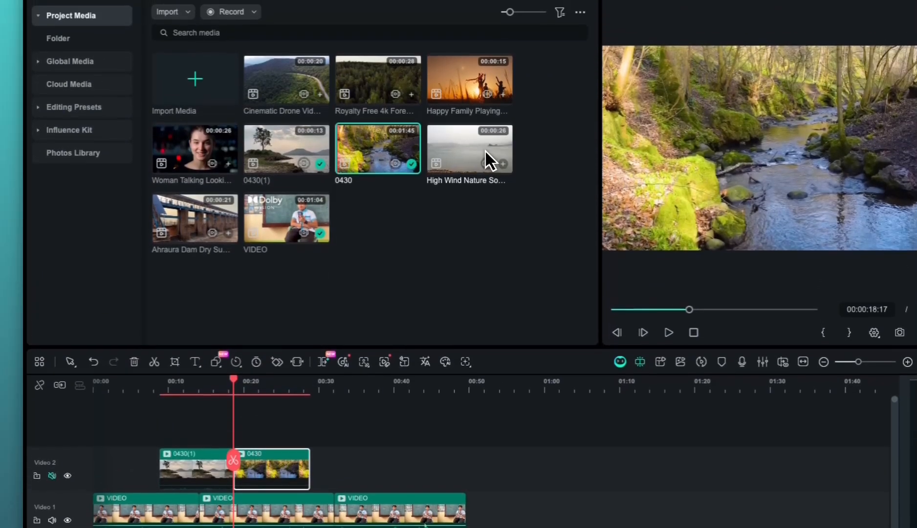
Place the High Wind Nature clip directly after 0430 on the Video 2 track and cut off its end
drag(487, 128, 324, 455)
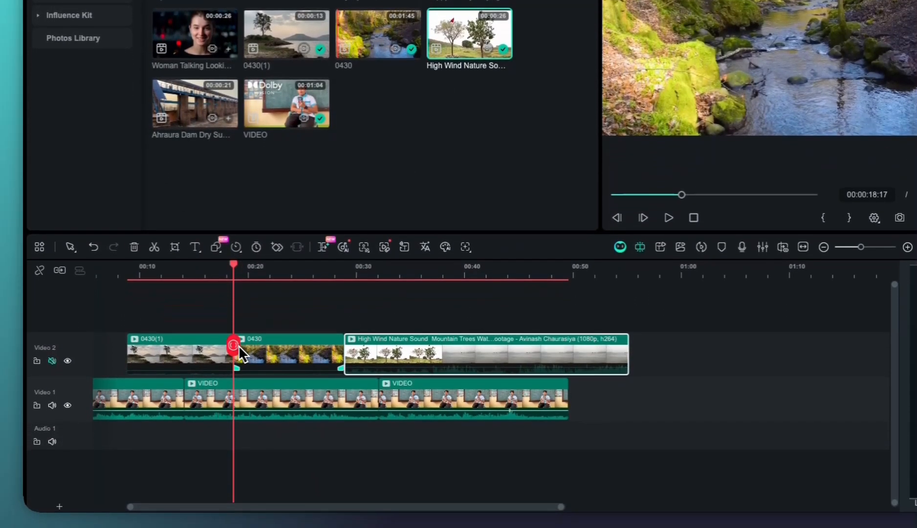
drag(233, 364, 394, 340)
click(439, 371)
key(Delete)
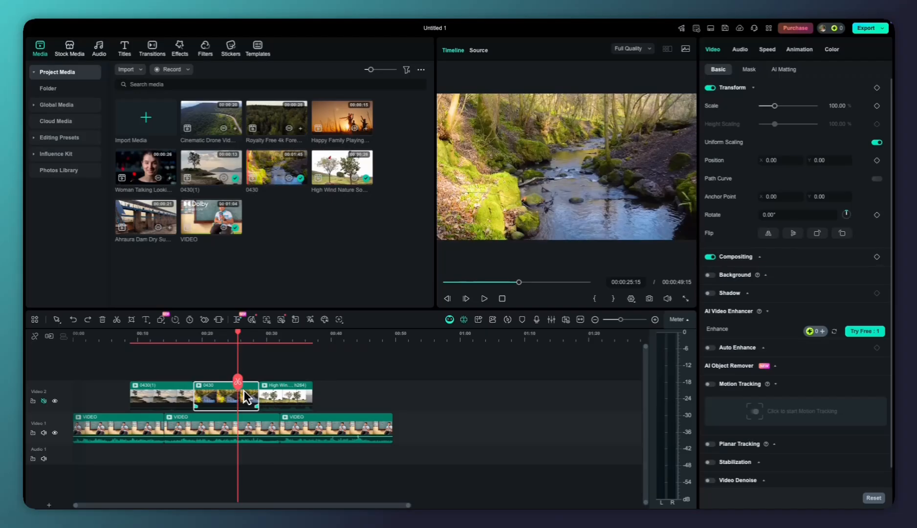
Shorten the ends of the 0430 and 0430(1) clips on Video 2 and close the gaps between the three B-roll clips
mouse_move(258, 396)
mouse_down()
mouse_move(244, 396)
mouse_move(259, 392)
mouse_up()
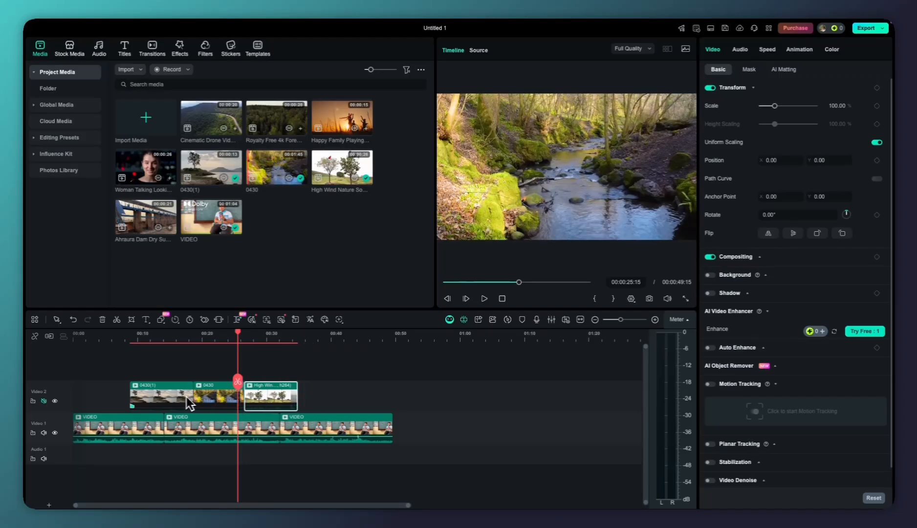
drag(192, 396, 184, 396)
drag(203, 394, 195, 394)
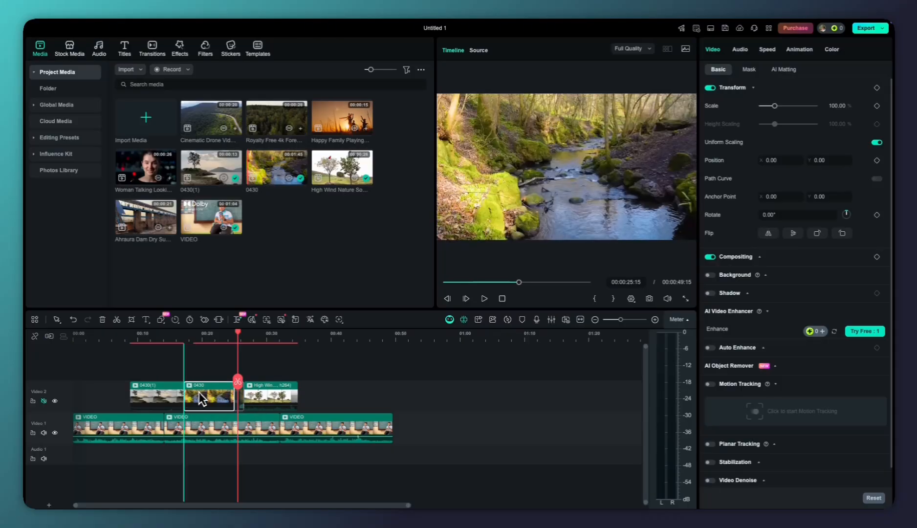
drag(261, 393, 254, 398)
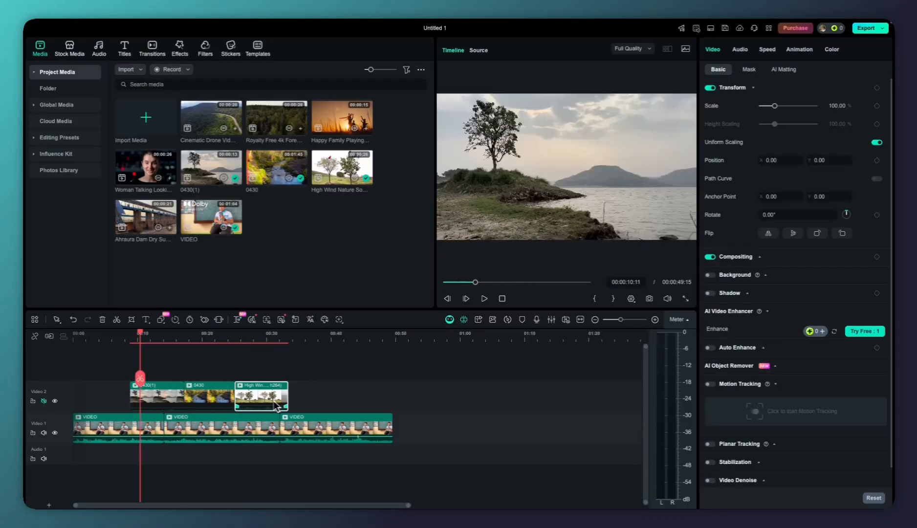
Play the timeline from shortly before the first B-roll clip to review how the Video 2 clips cover the main footage
drag(140, 378, 119, 381)
key(space)
key(space)
key(space)
click(288, 388)
key(space)
key(space)
key(space)
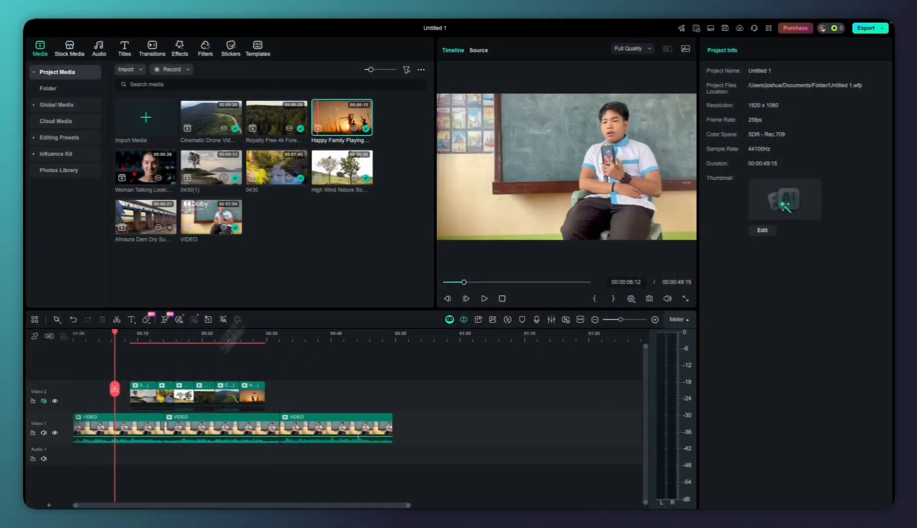
key(space)
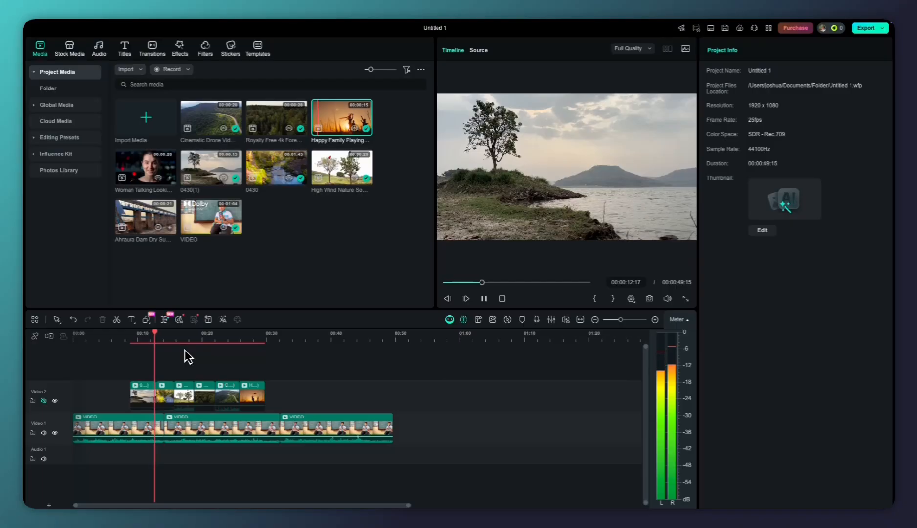
key(space)
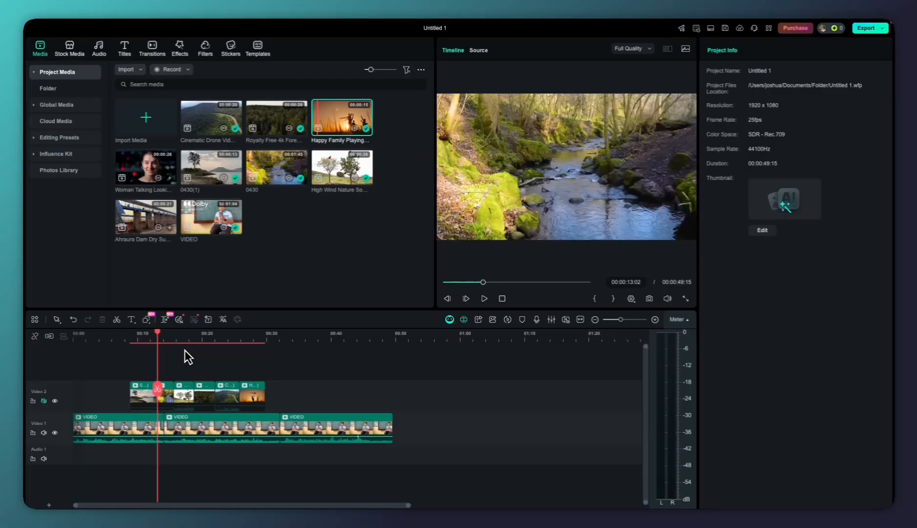
key(space)
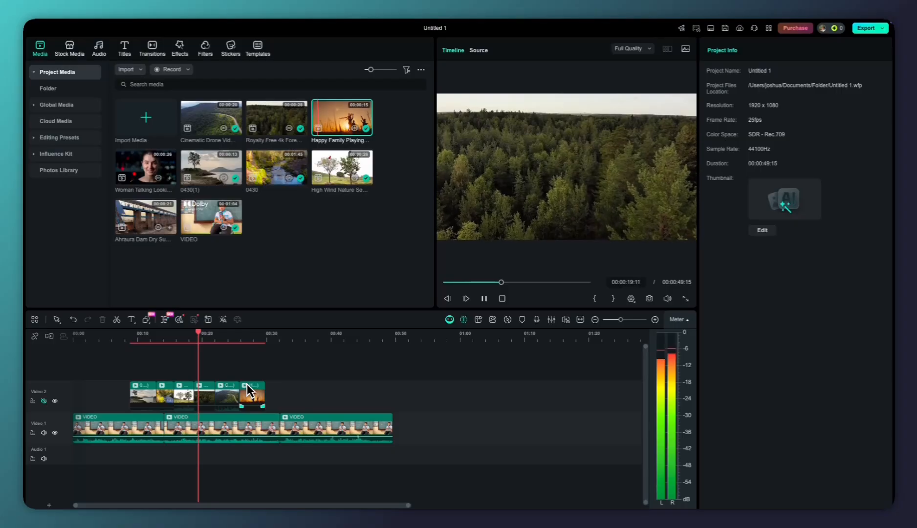
key(space)
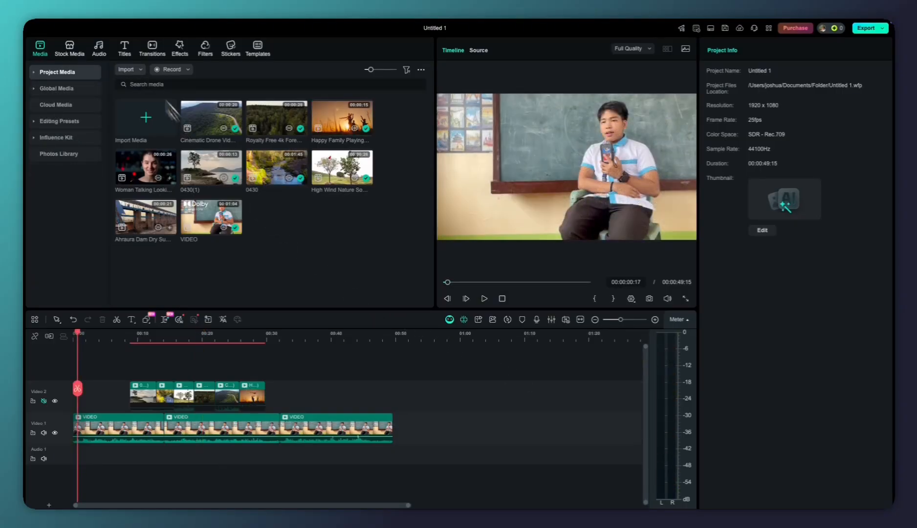
Browse the Trending titles, preview Title 28, and place it at the start of the Video 2 track
click(126, 50)
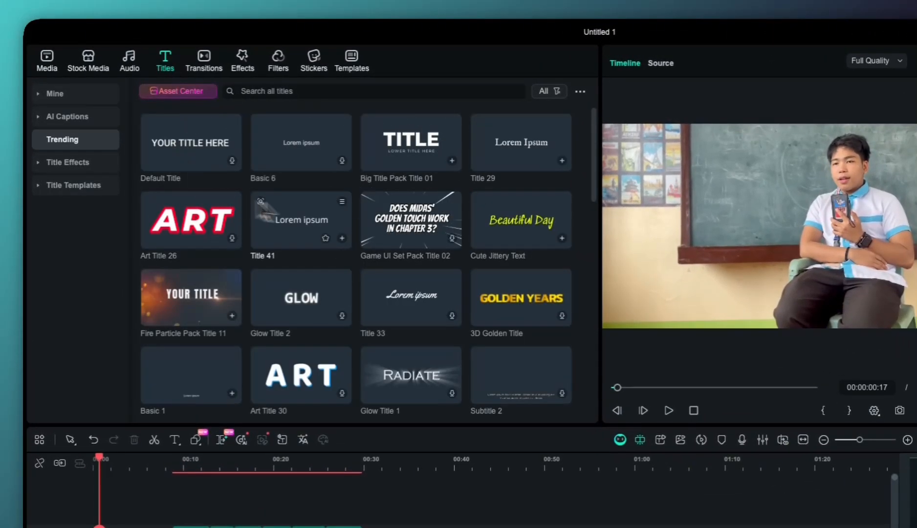
mouse_move(396, 219)
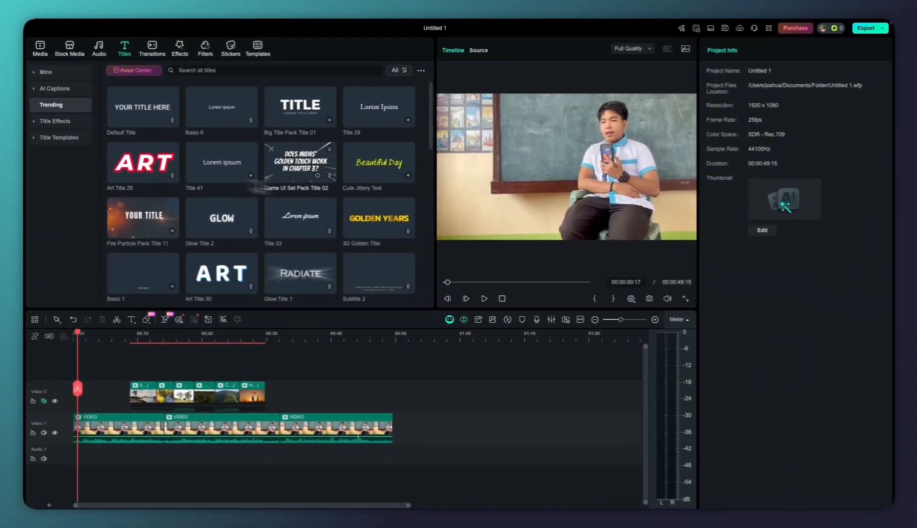
mouse_move(370, 174)
scroll(361, 190, down, 5)
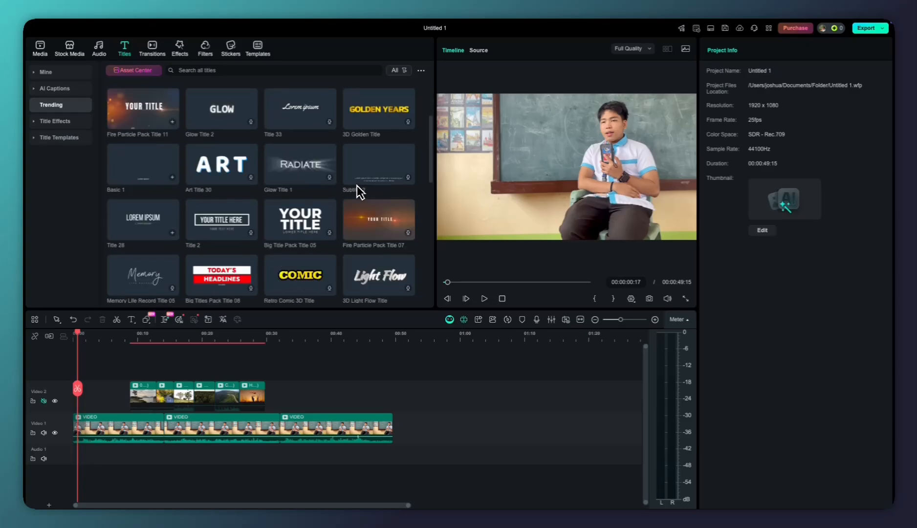
scroll(221, 183, down, 1)
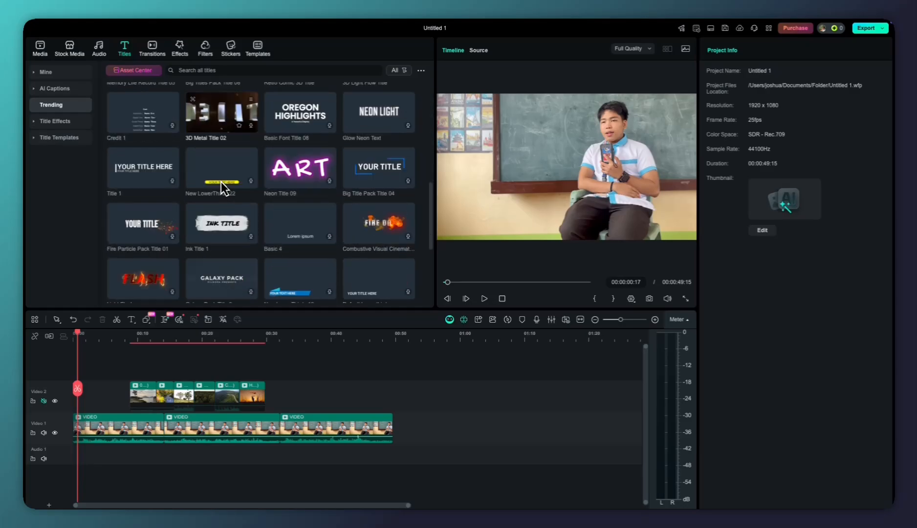
scroll(220, 182, down, 2)
scroll(221, 181, up, 5)
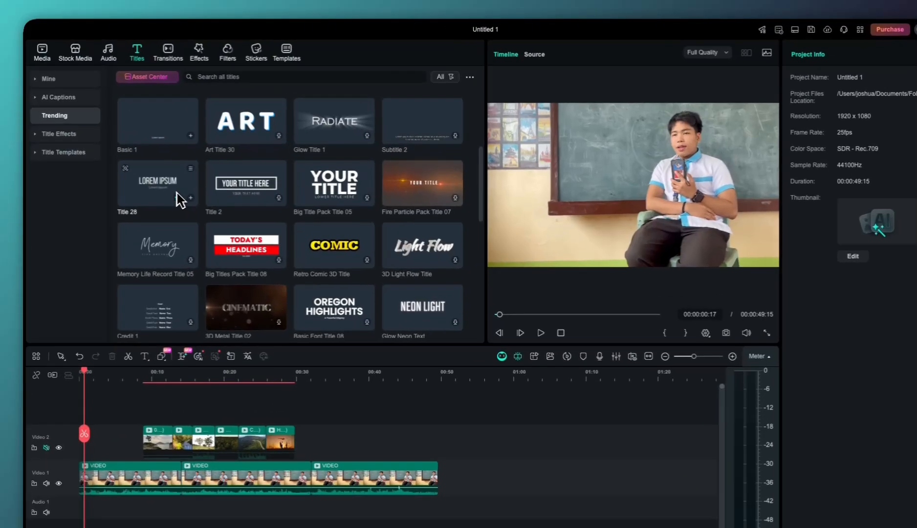
click(151, 165)
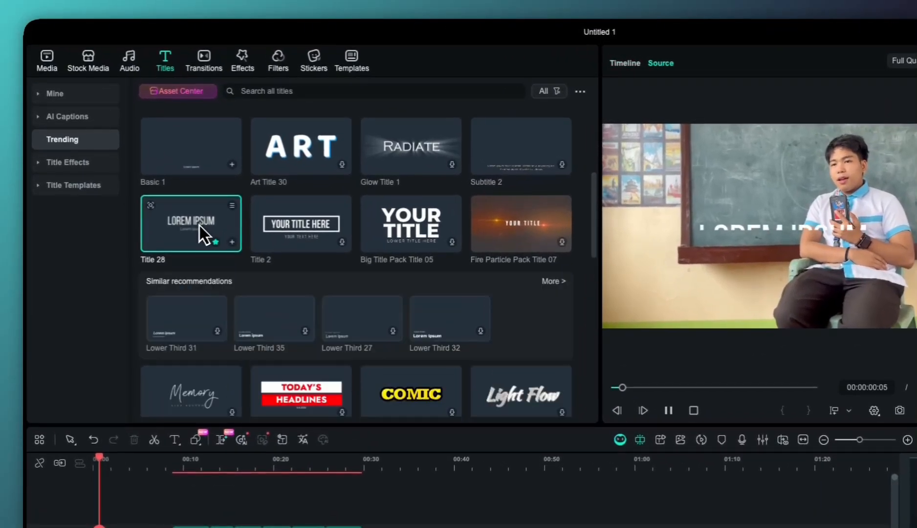
click(230, 243)
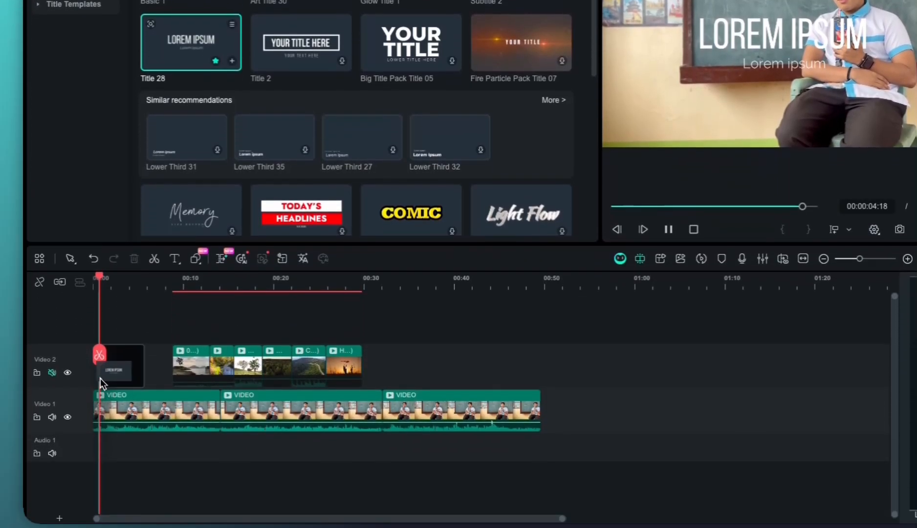
click(102, 377)
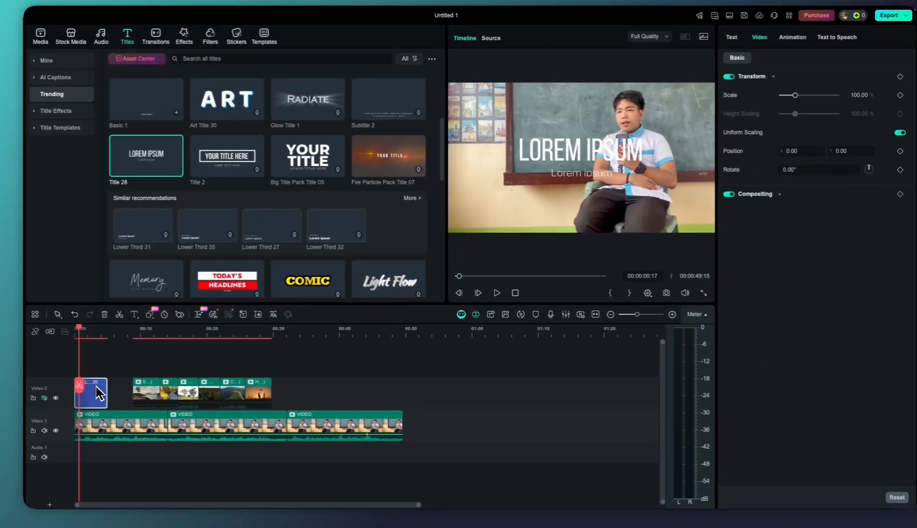
Shrink the Title 28 text and move it to the lower-left corner of the video frame
scroll(123, 391, up, 3)
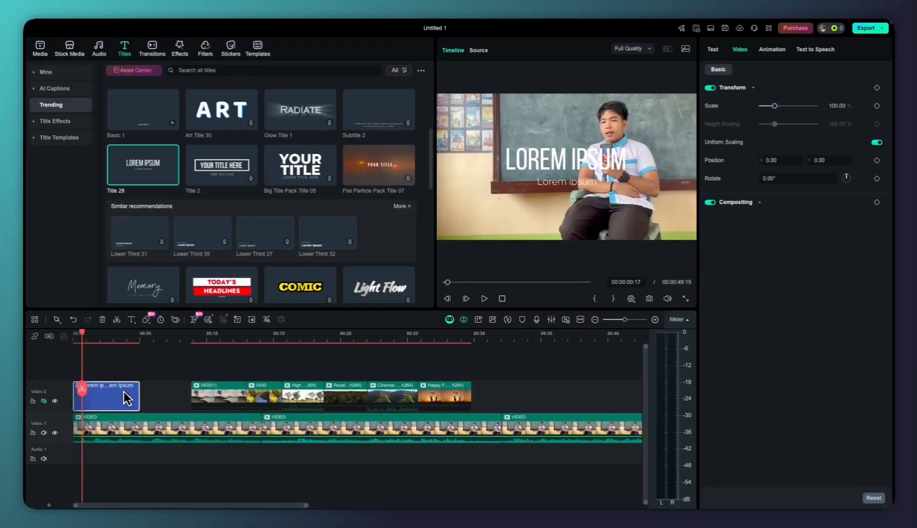
scroll(126, 399, up, 2)
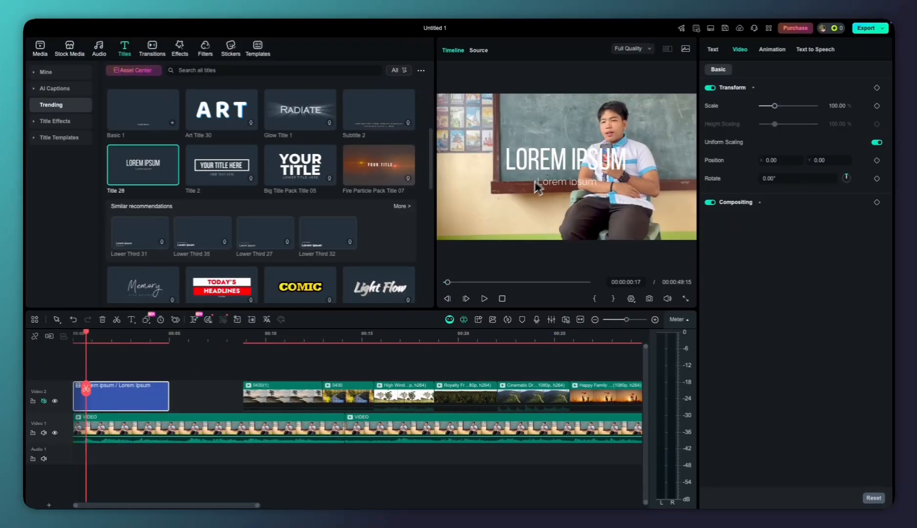
click(562, 167)
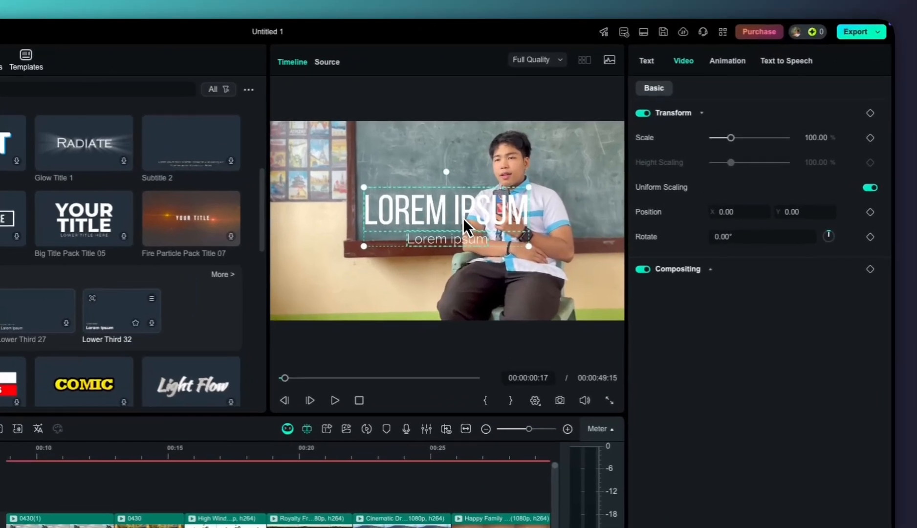
drag(589, 154, 546, 193)
drag(429, 249, 364, 283)
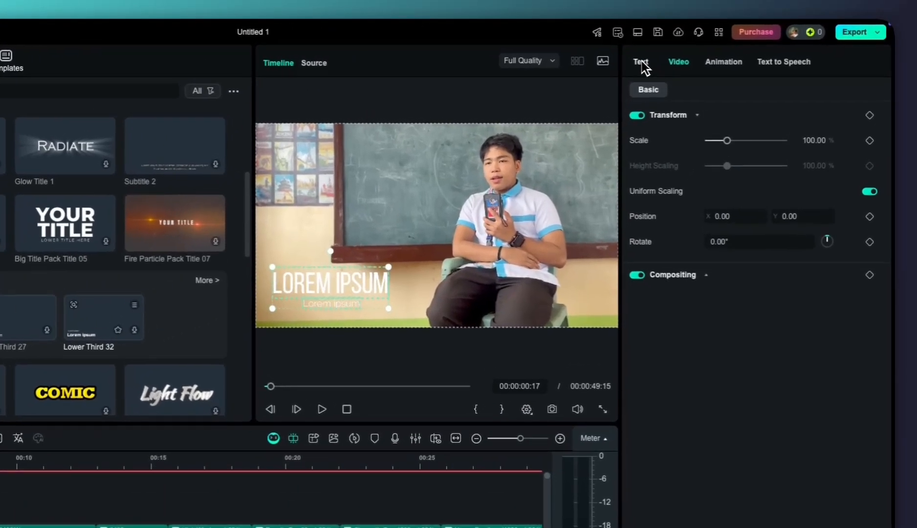
Replace the title's Layer 01 text with the speaker's first name and the Layer 02 text with Student
click(713, 50)
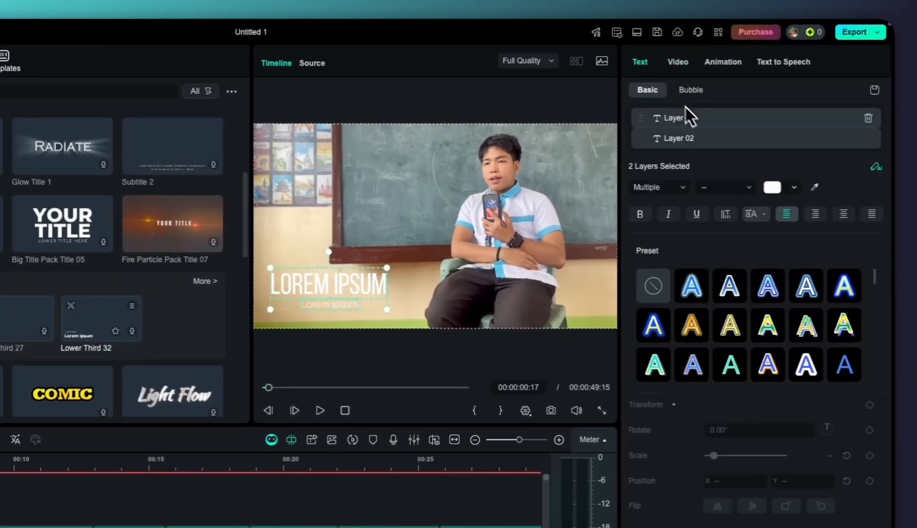
click(695, 199)
key(ctrl+a)
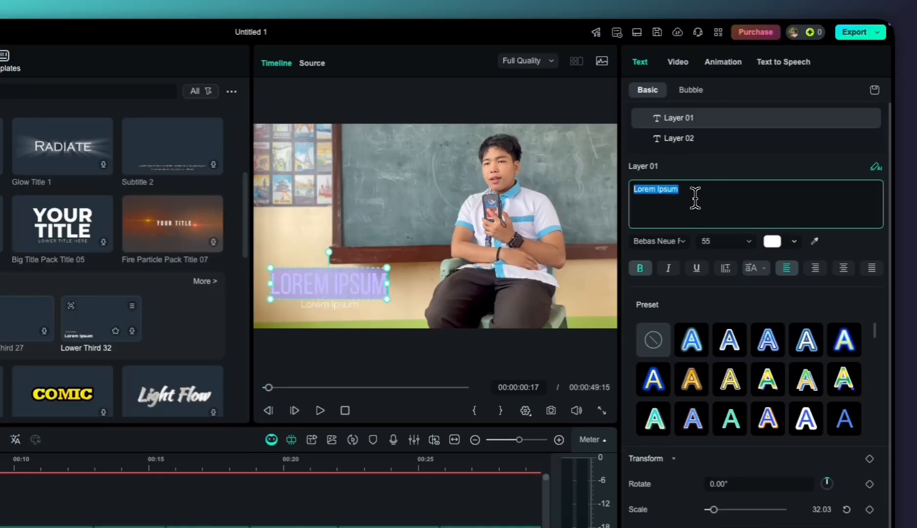
text(Michael)
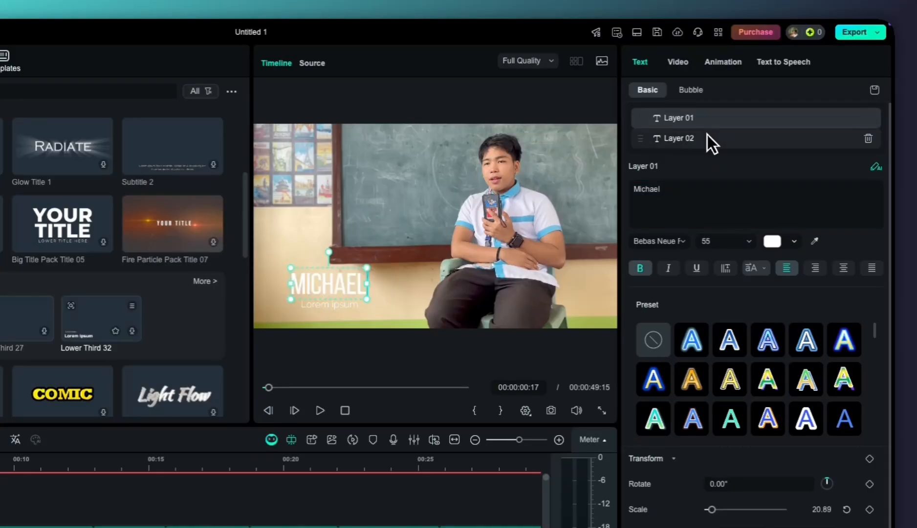
click(707, 137)
click(696, 184)
key(ctrl+a)
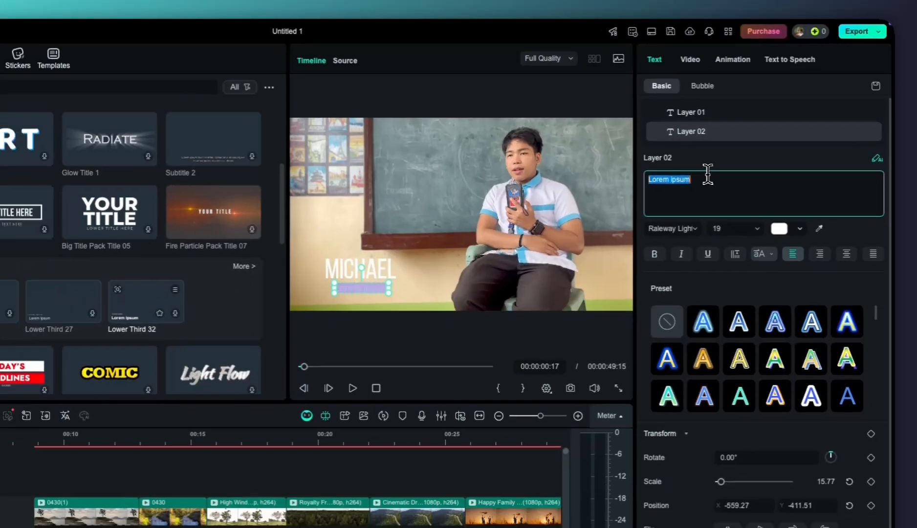
text(Student)
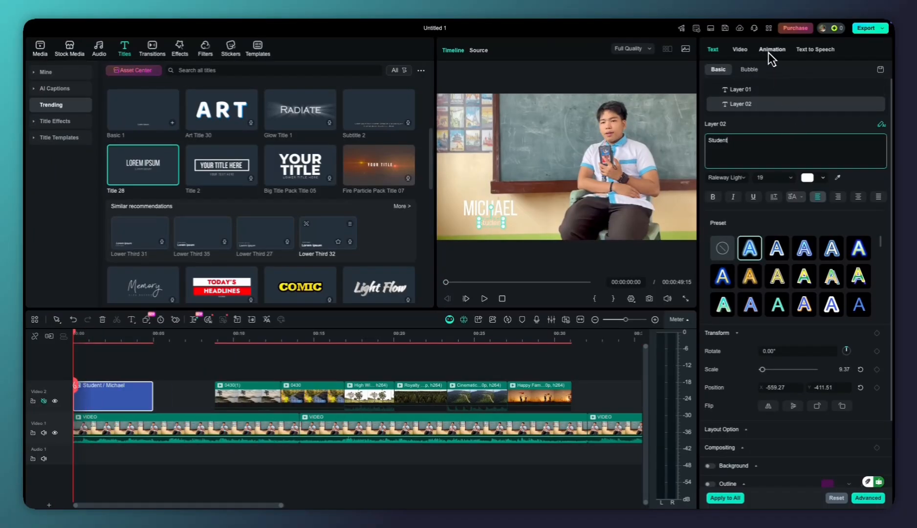
Check the title's In and Out animation choices and apply the "Down Dir..." Out animation to Layer 01
click(771, 50)
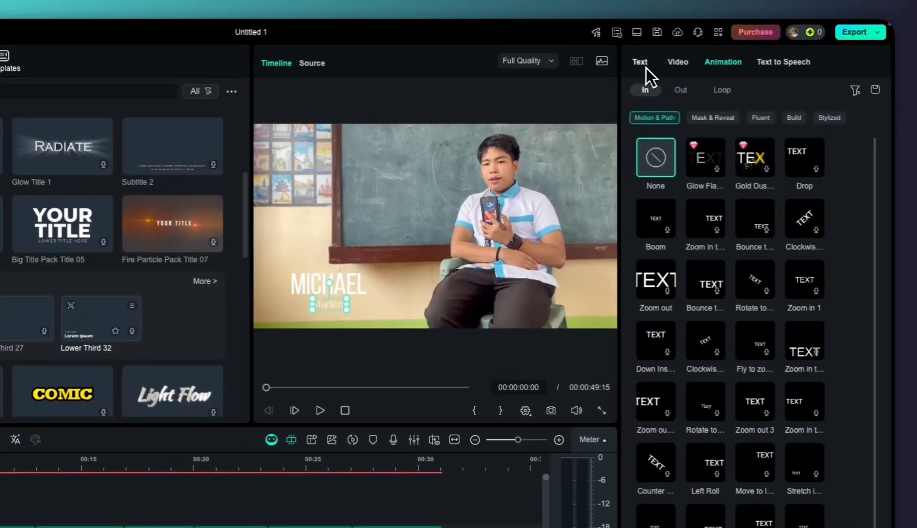
click(681, 90)
click(645, 89)
click(639, 62)
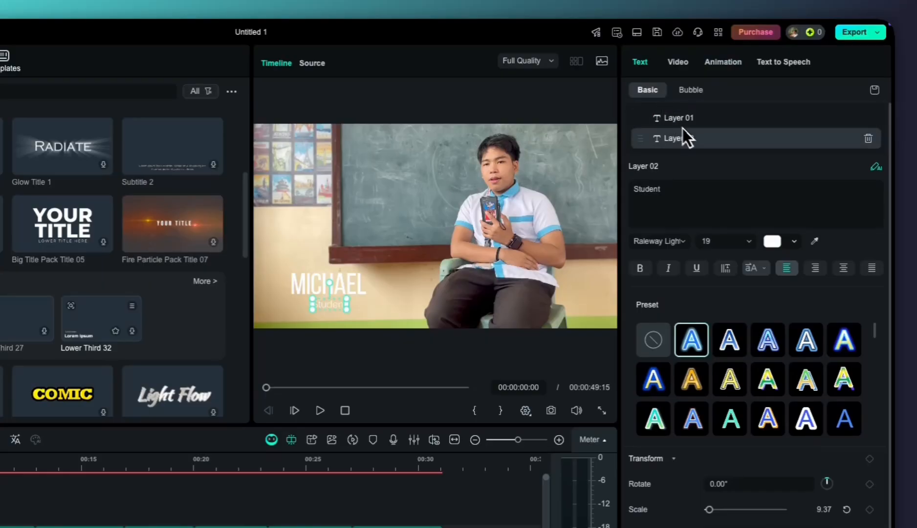
click(693, 123)
click(723, 62)
click(682, 90)
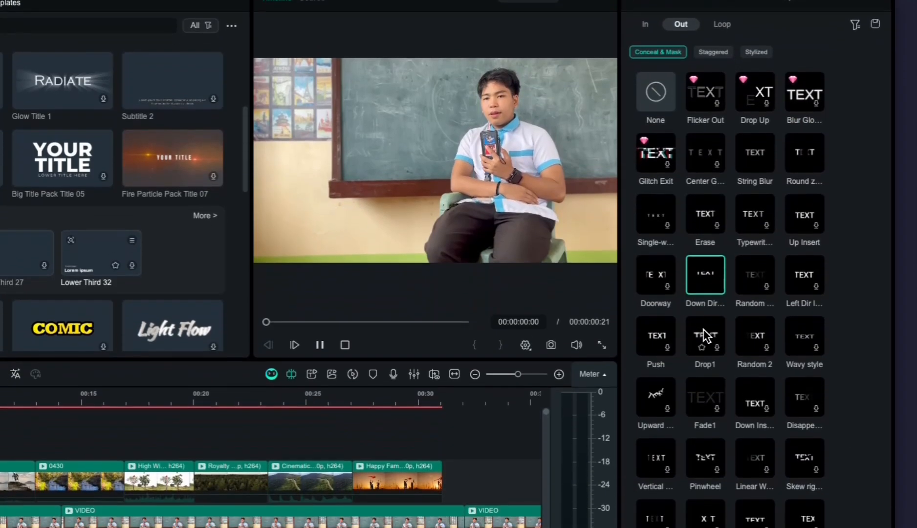
click(705, 340)
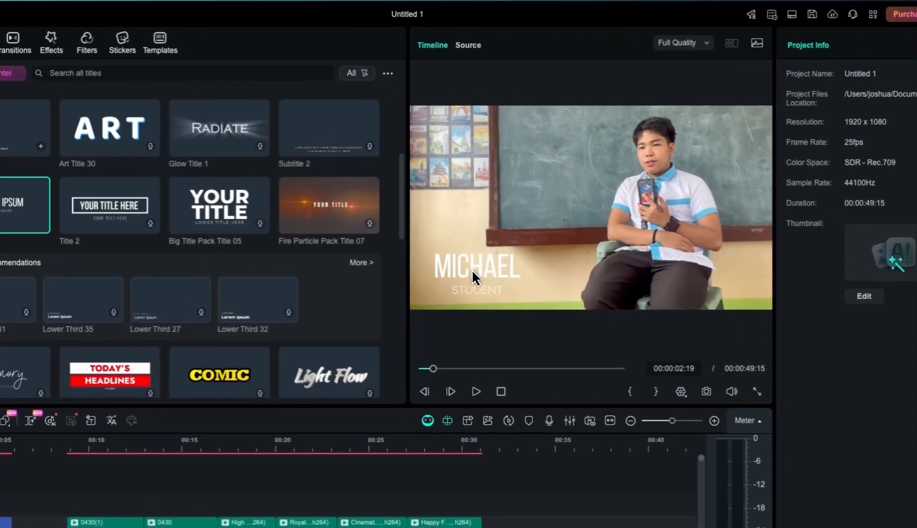
Try moving the title's name and STUDENT layers separately in the frame, and undo the repositioning
click(490, 212)
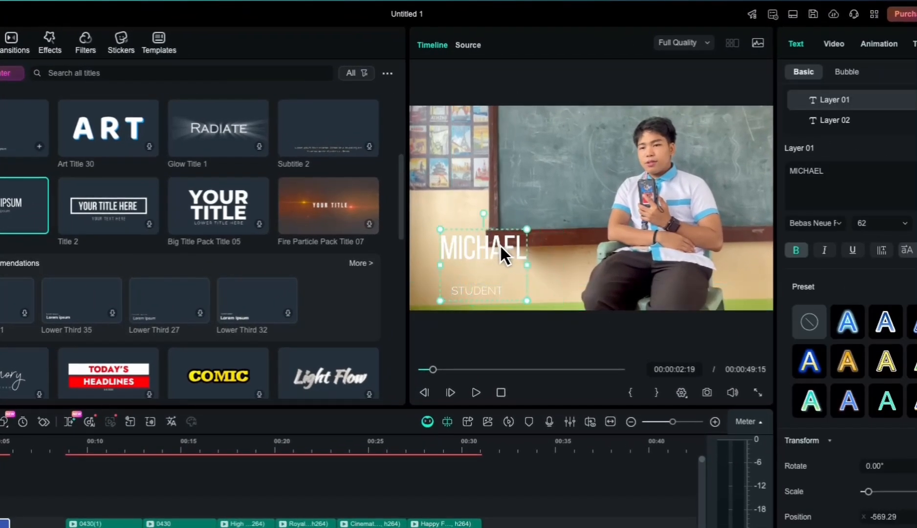
shift+click(494, 283)
drag(492, 283, 520, 209)
key(super+z)
Try enlarging the title and undo it, and try moving the whole title over the speaker and back to the frame's lower-left corner
drag(521, 247, 609, 214)
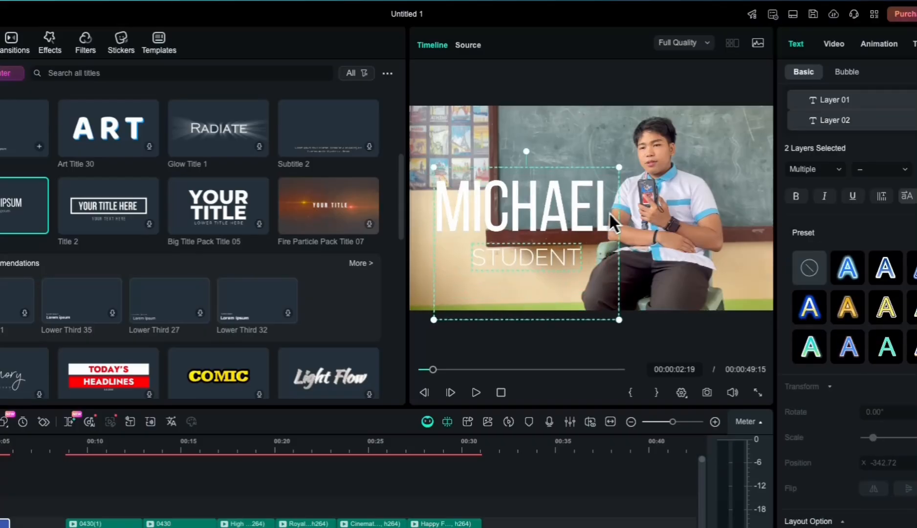
key(super+z)
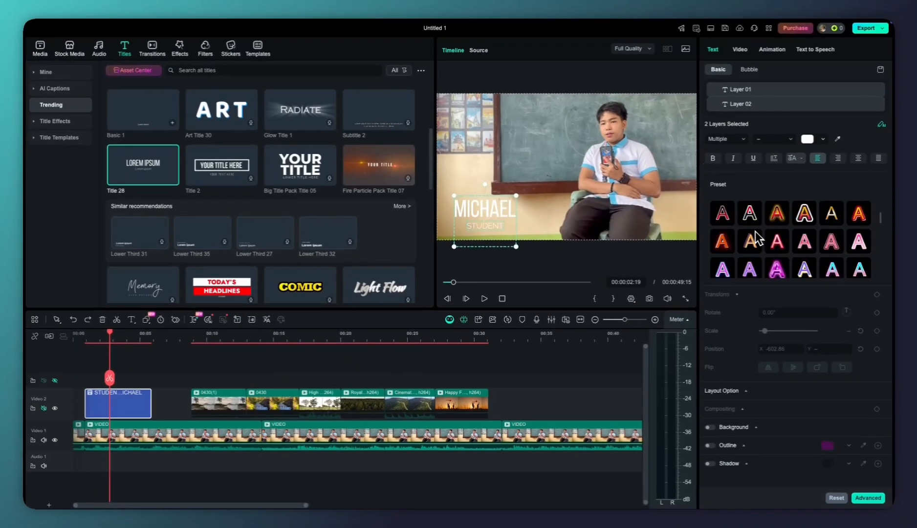
click(740, 50)
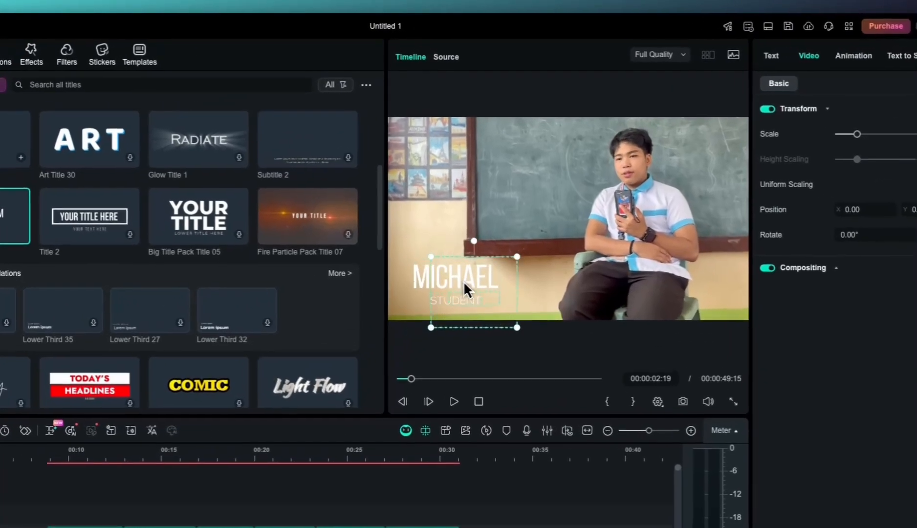
drag(500, 222, 617, 132)
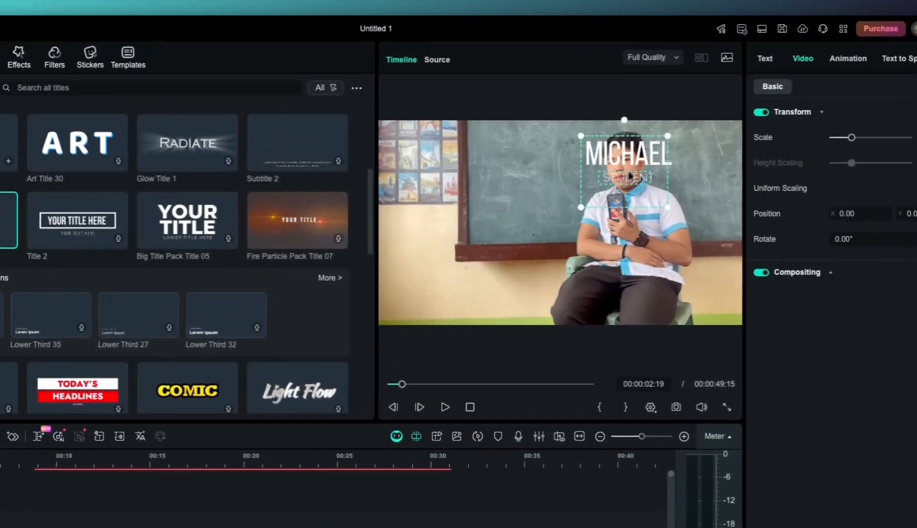
drag(631, 176, 449, 304)
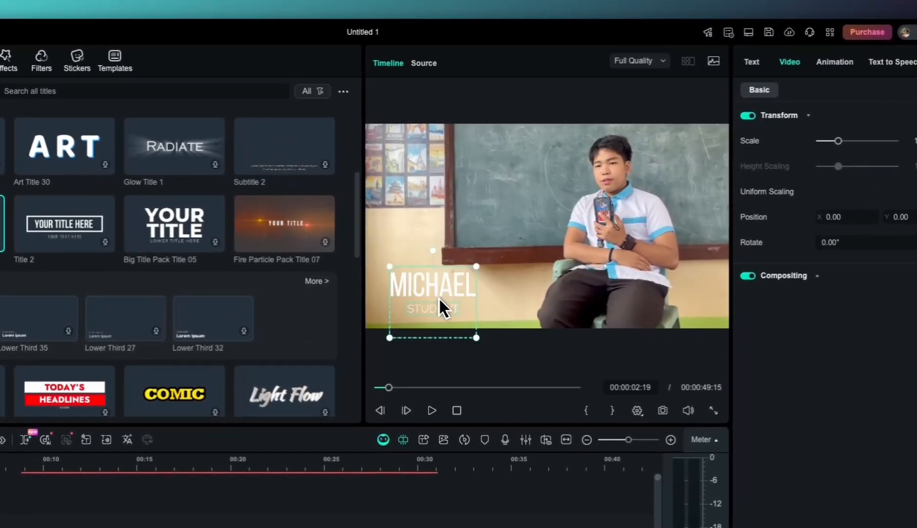
click(479, 270)
drag(480, 266, 467, 284)
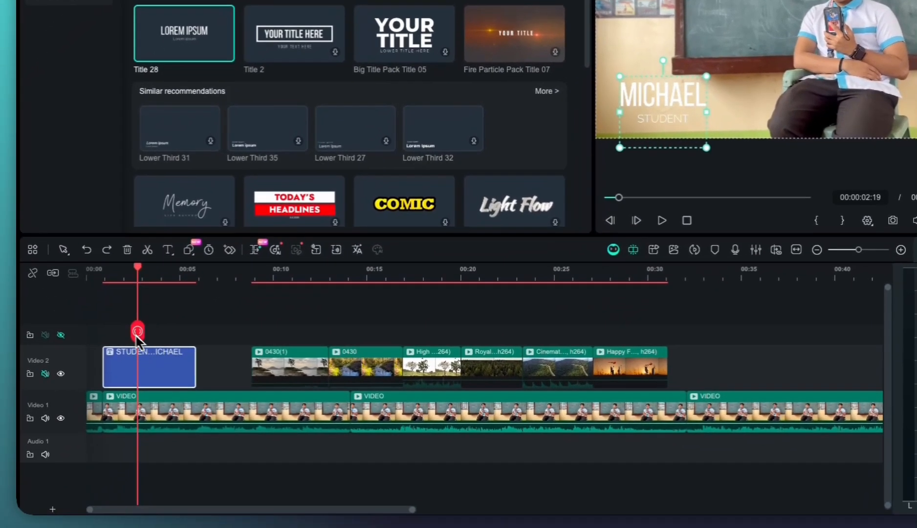
Play the video from the start to check the animated title and the B-roll
drag(138, 332, 93, 331)
scroll(174, 337, up, 2)
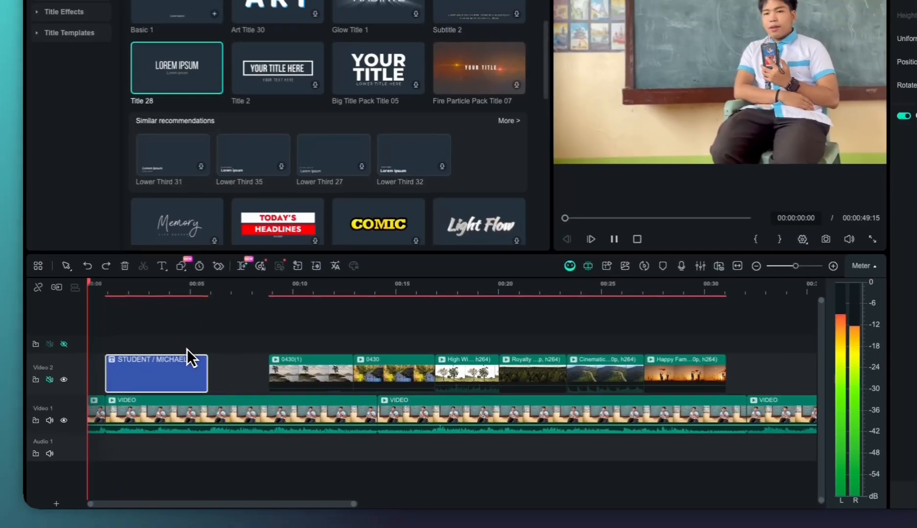
key(space)
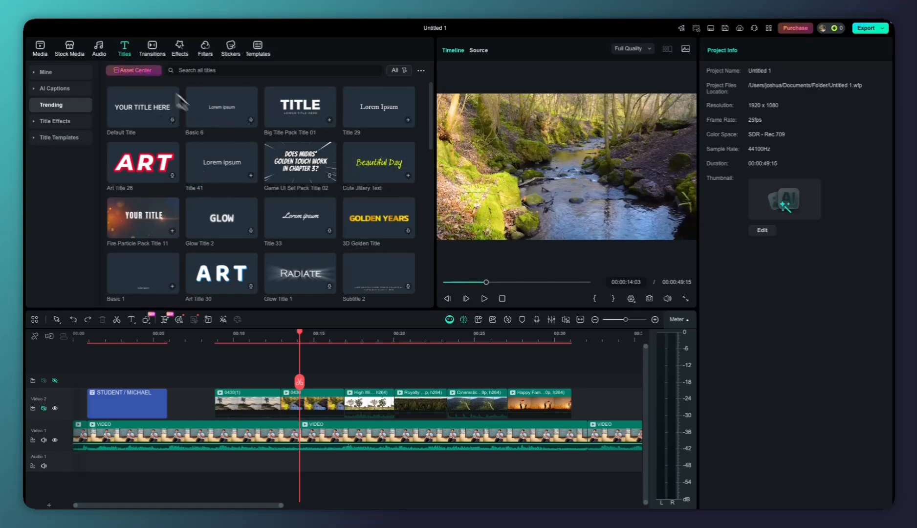
Browse the trending transitions and apply Dissolve at the Video 1 cut near 00:00:14:03
click(149, 51)
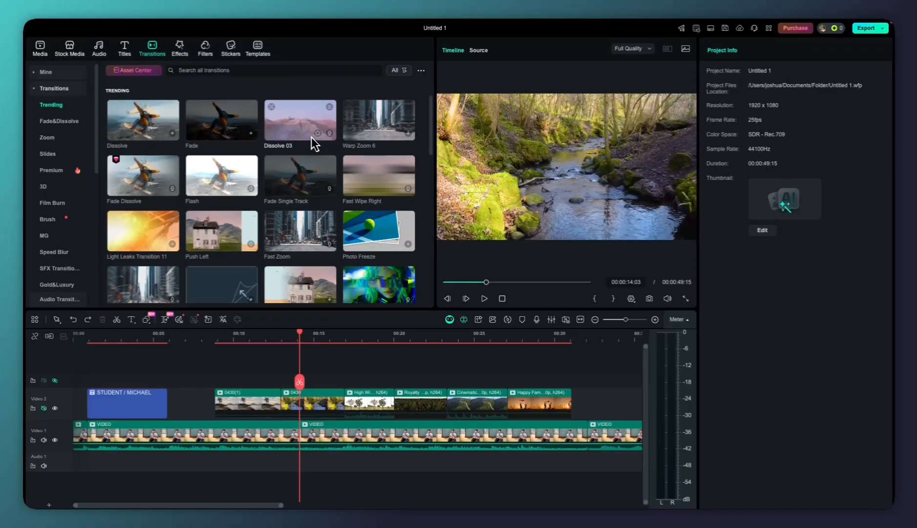
scroll(233, 202, down, 3)
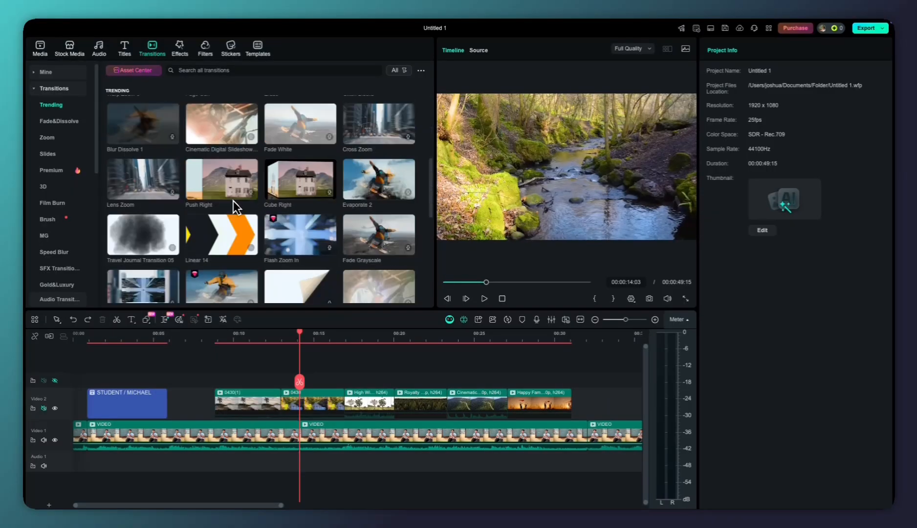
scroll(233, 200, up, 3)
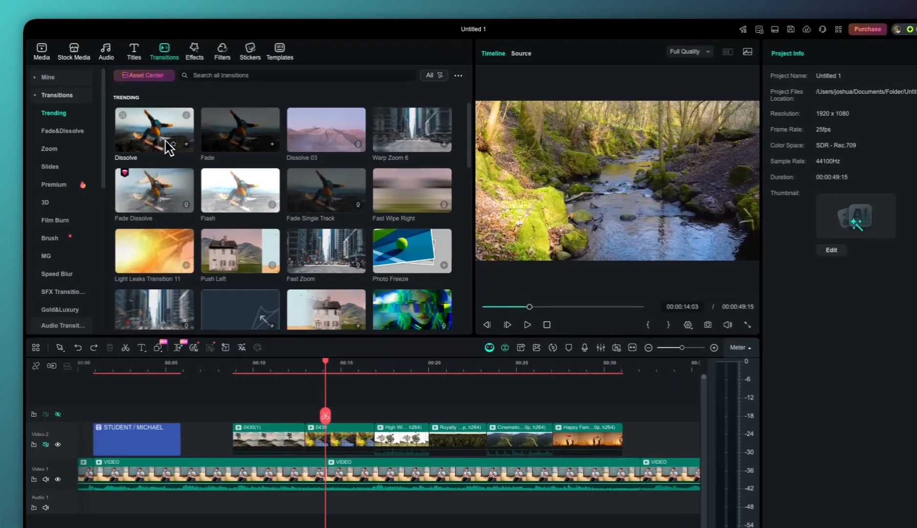
click(162, 131)
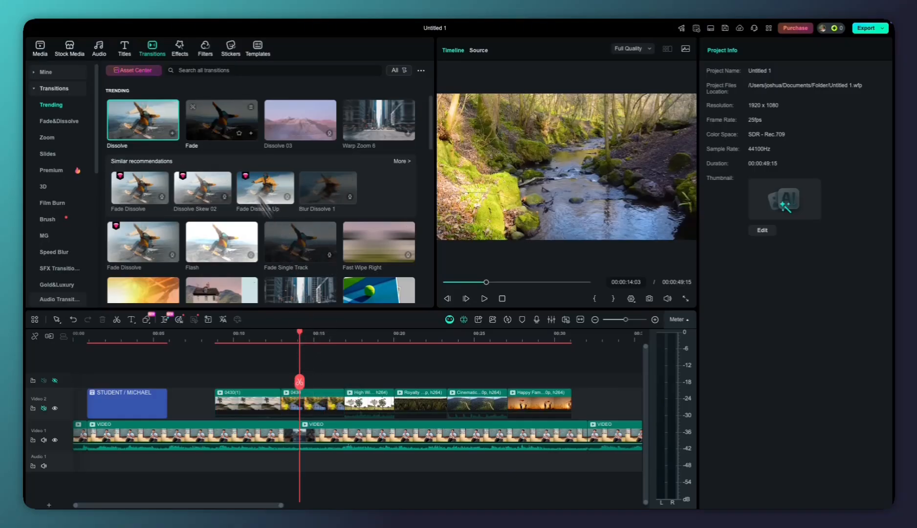
Try adding the Fade transition between the 0430(1) and 0430 B-roll clips, and undo it
click(226, 126)
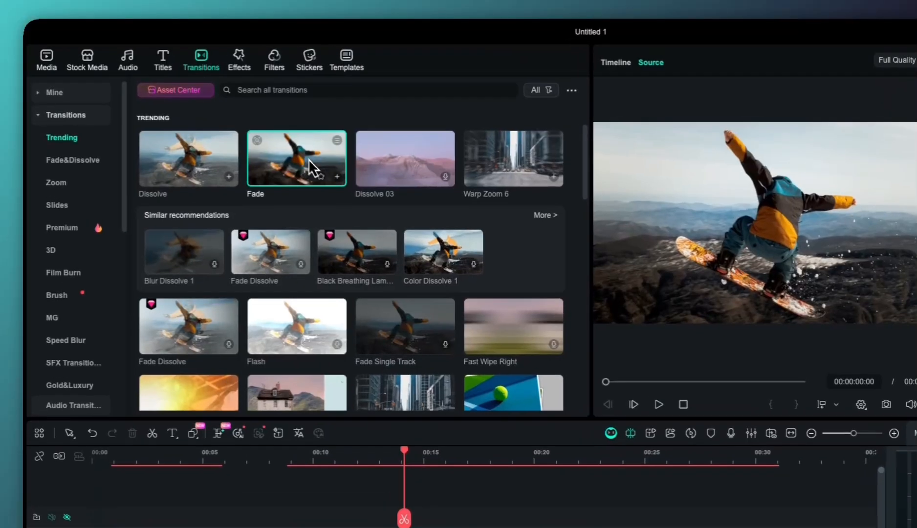
drag(227, 129, 275, 393)
click(409, 357)
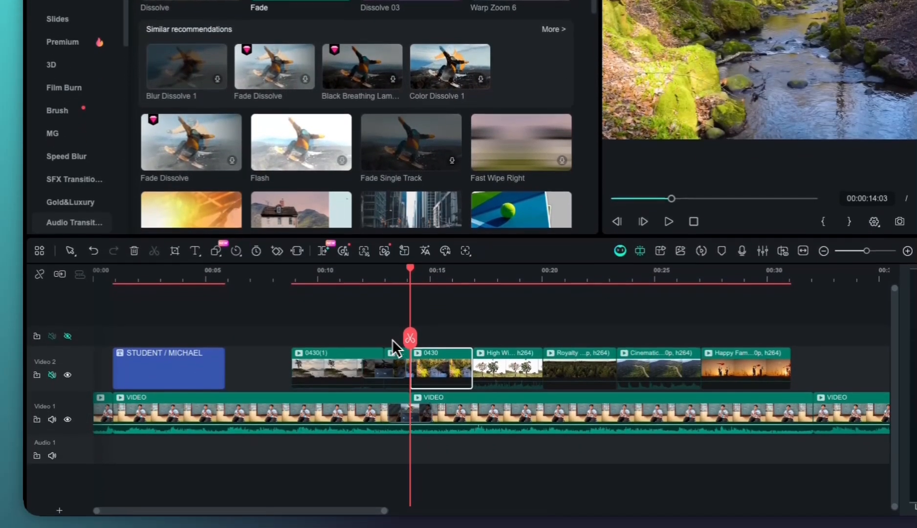
key(super+z)
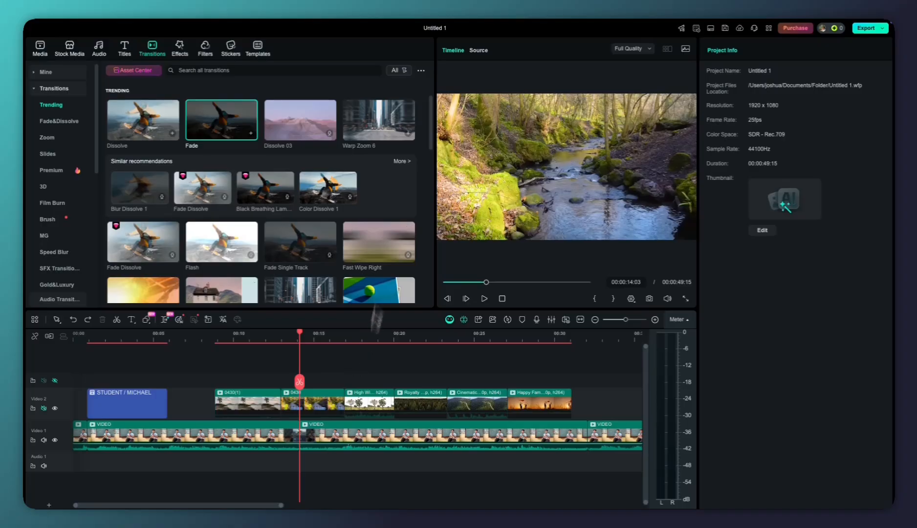
Add the Linear 14 transition where the 0430(1) clip meets the 0430 clip on Video 2, and play it back
scroll(312, 230, down, 5)
scroll(313, 230, down, 3)
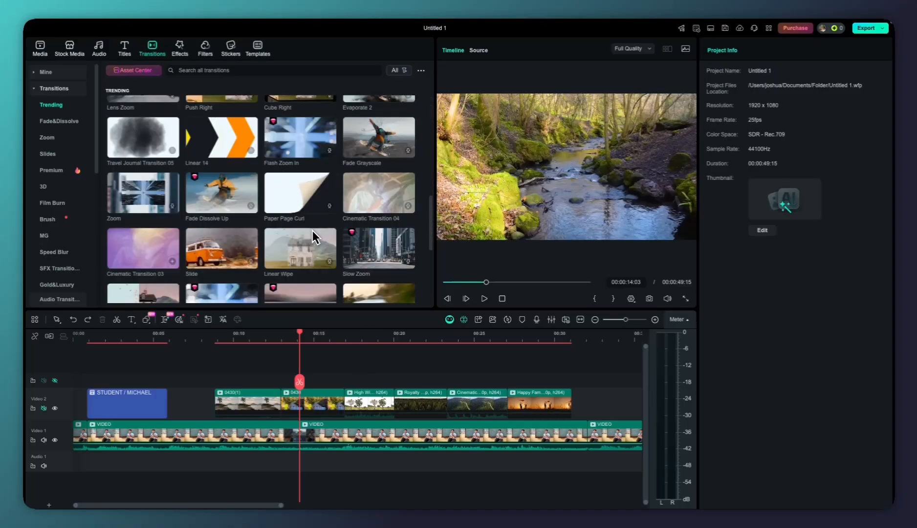
scroll(313, 200, up, 3)
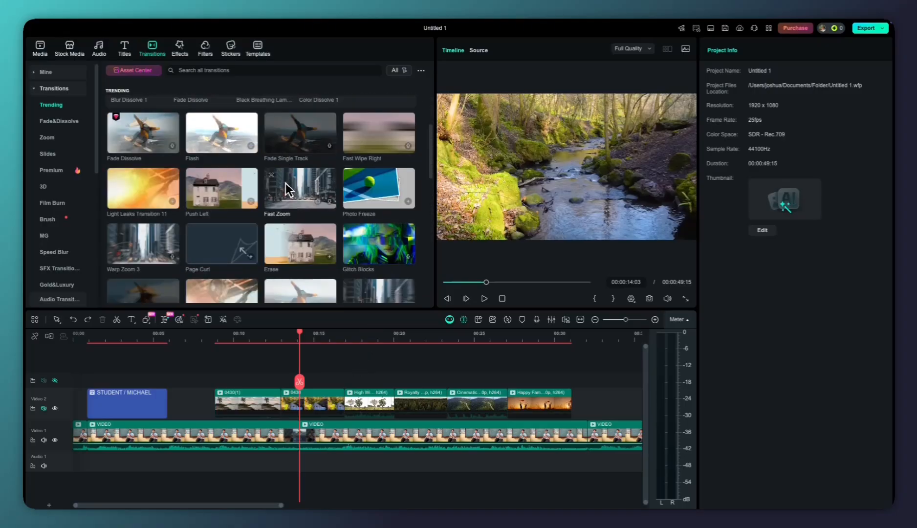
scroll(287, 194, down, 3)
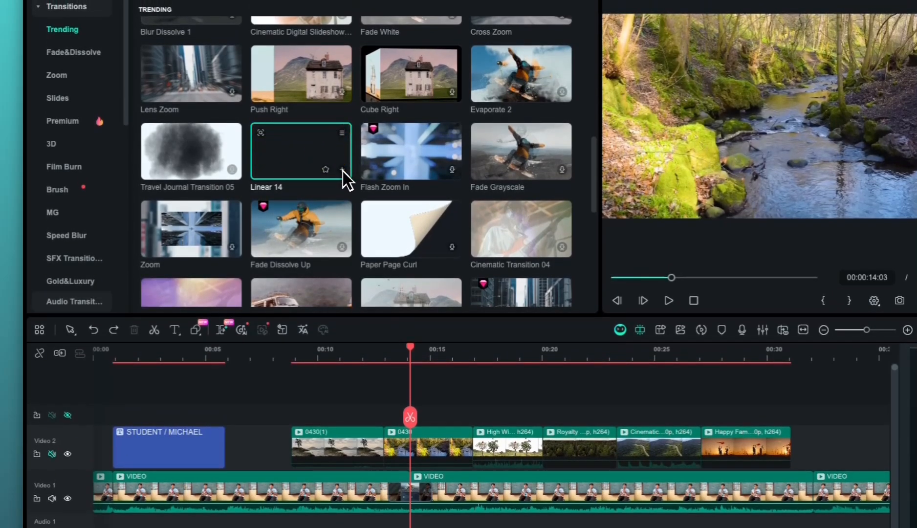
drag(329, 166, 350, 419)
key(space)
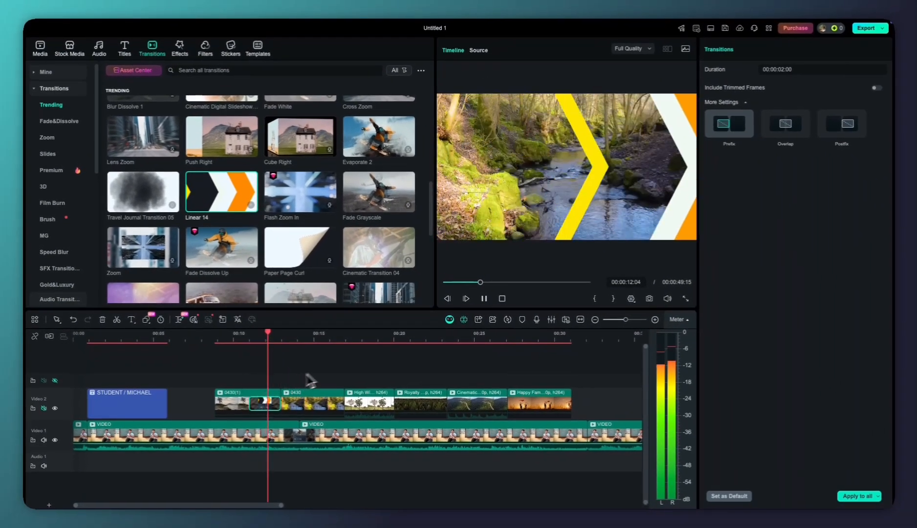
key(space)
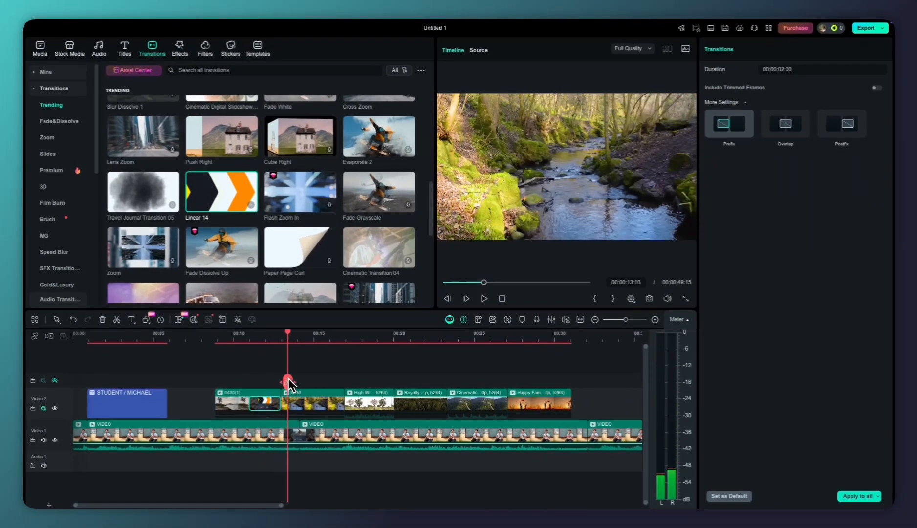
key(space)
key(space)
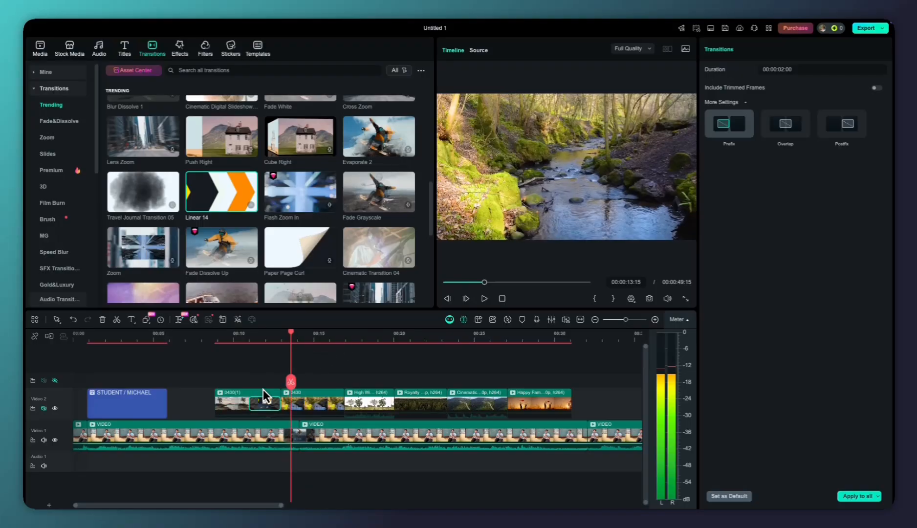
Replace the Linear 14 transition with Linear 10, and try Linear 10 at the cut between the 0430 and High Wind clips
click(225, 201)
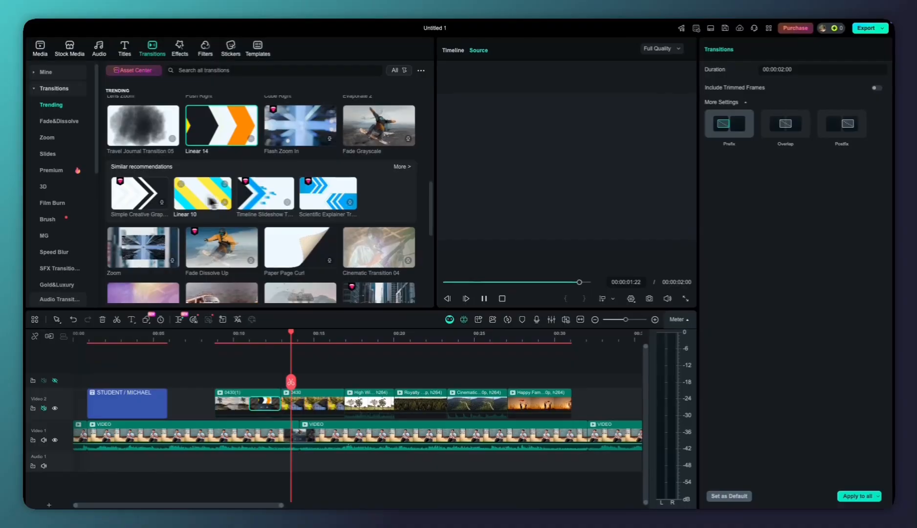
click(243, 201)
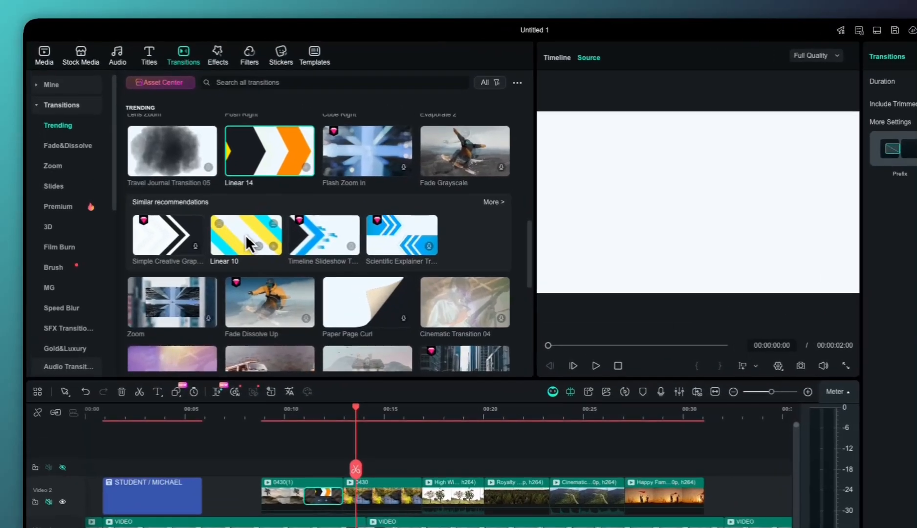
drag(243, 201, 345, 386)
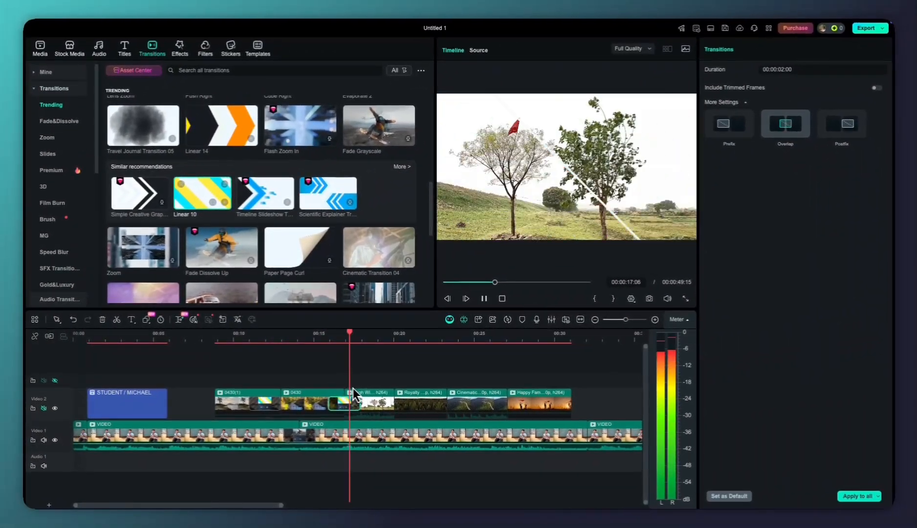
key(space)
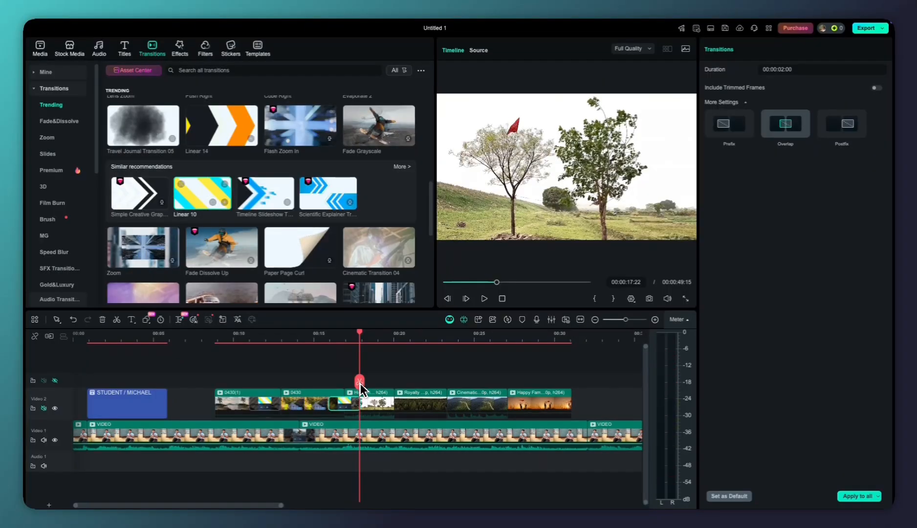
Try shortening the Linear 10 transition on the 0430(1) clip to 00:00:01:06, and stretch its start back to the playhead
drag(360, 388, 218, 390)
scroll(283, 384, up, 3)
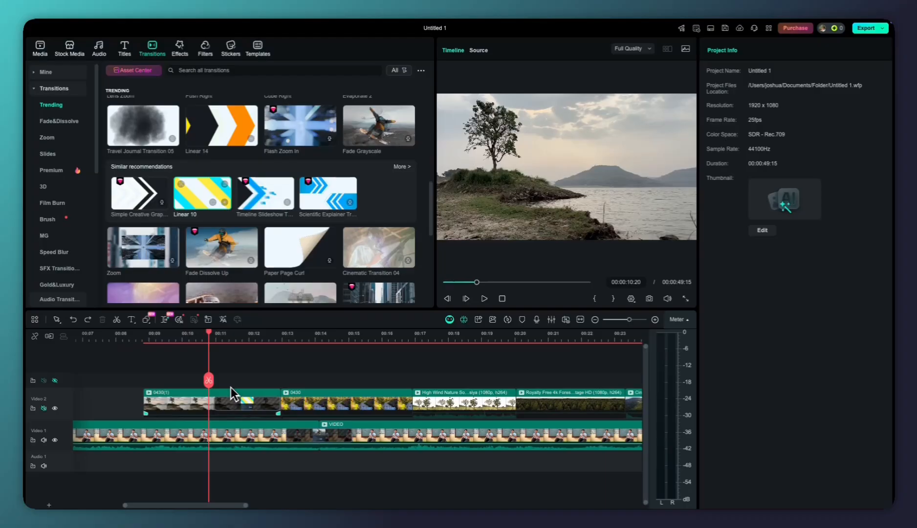
click(237, 406)
click(264, 406)
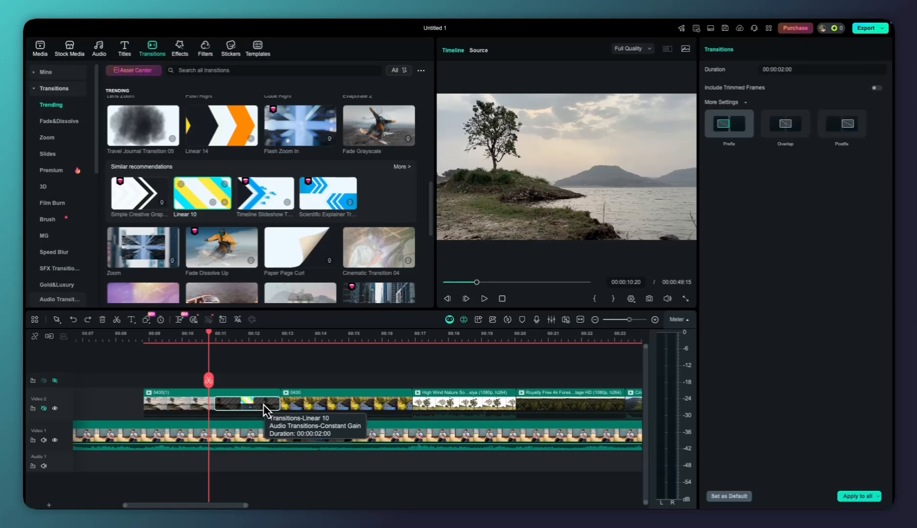
drag(216, 405, 240, 408)
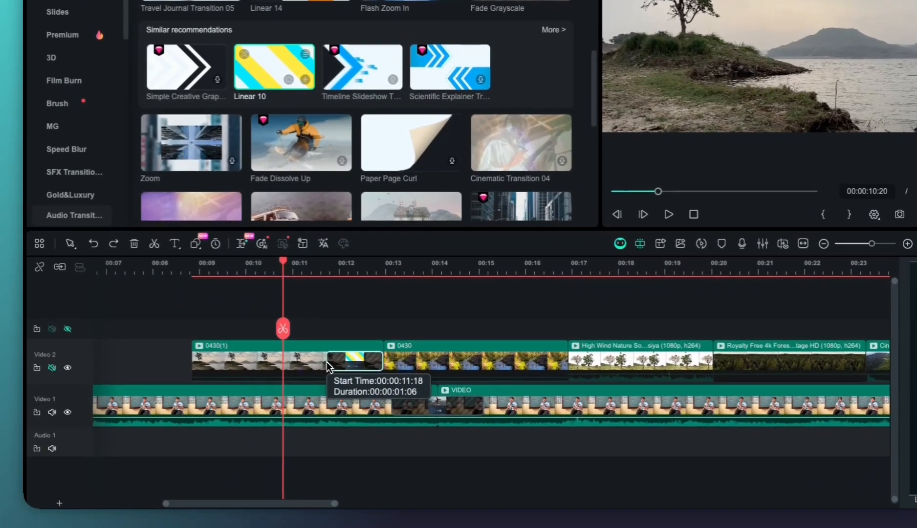
drag(327, 362, 281, 346)
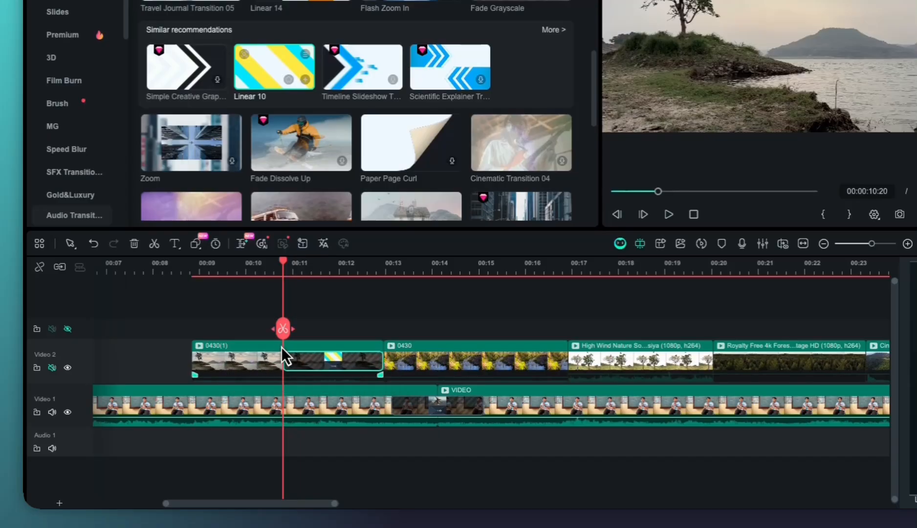
Play through the Linear 10 transition on the 0430(1) clip and shorten it from its start edge
click(283, 328)
key(space)
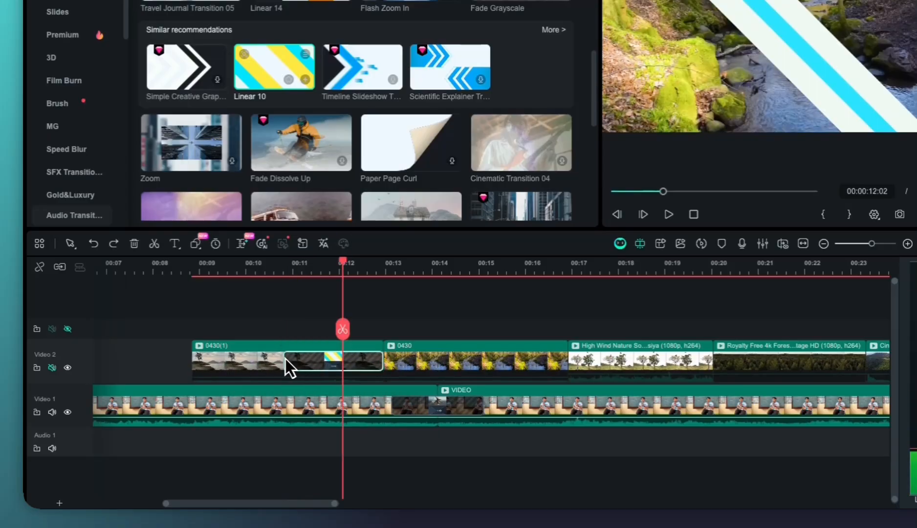
drag(285, 359, 310, 337)
scroll(329, 349, down, 2)
key(space)
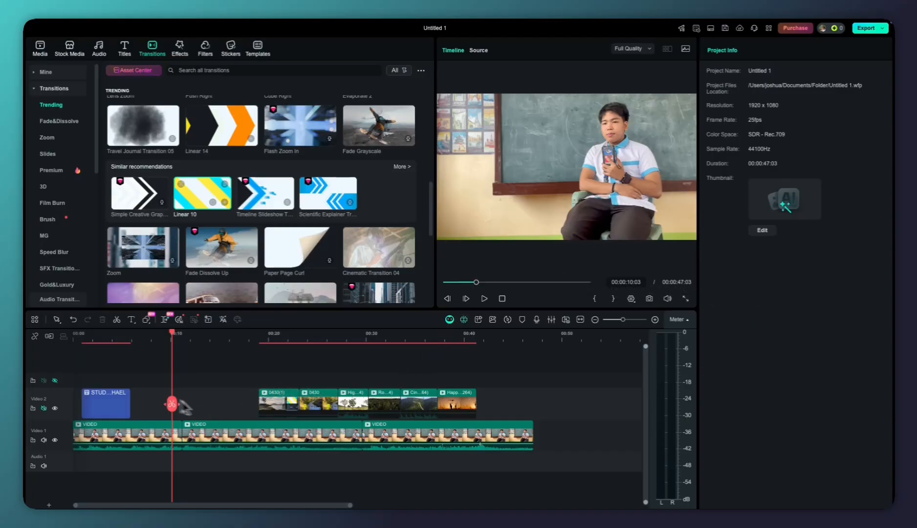
Scale up the middle VIDEO clip on Video 1 slightly and reposition its picture to reframe the speaker more closely
mouse_move(182, 401)
mouse_down()
mouse_move(172, 404)
mouse_move(209, 405)
mouse_move(166, 409)
mouse_up()
scroll(201, 405, up, 2)
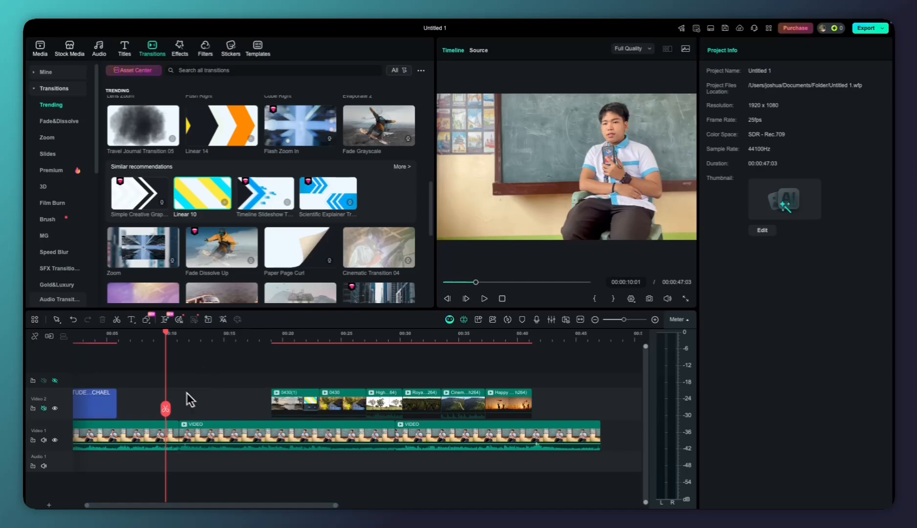
key(super+equal)
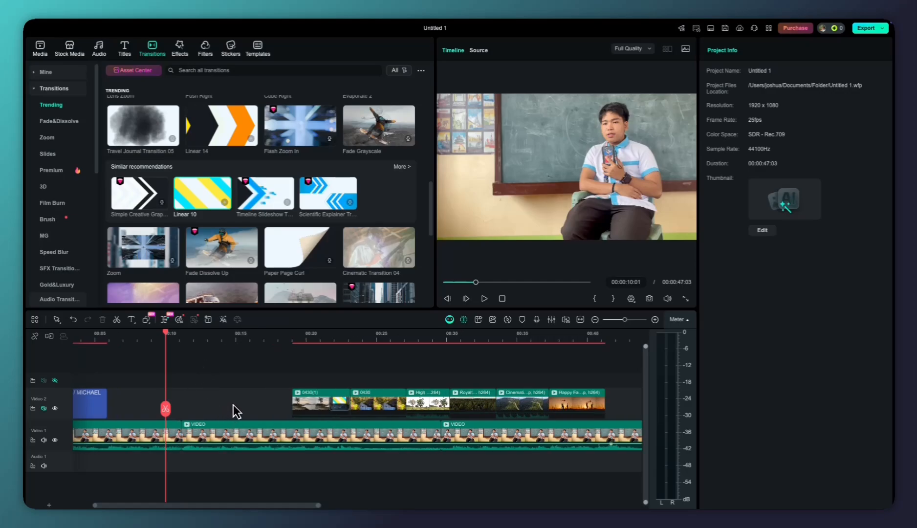
click(580, 319)
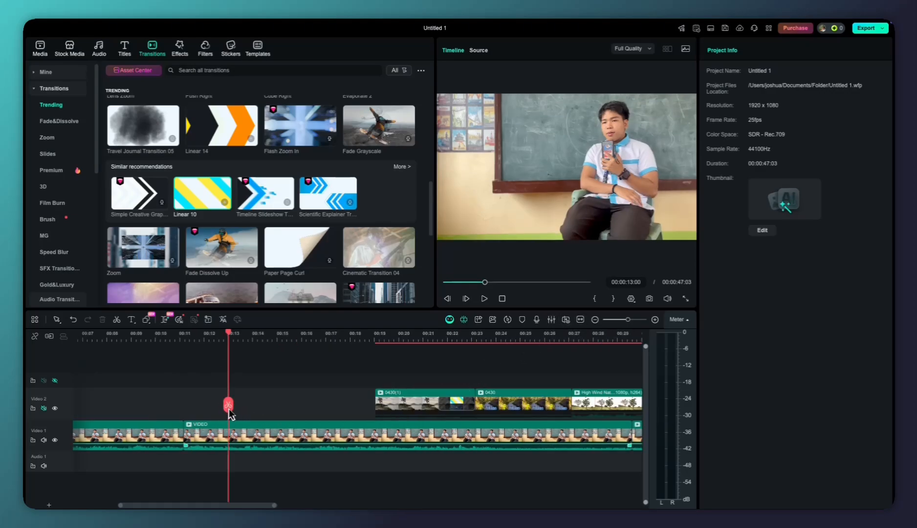
click(221, 426)
key(super+minus)
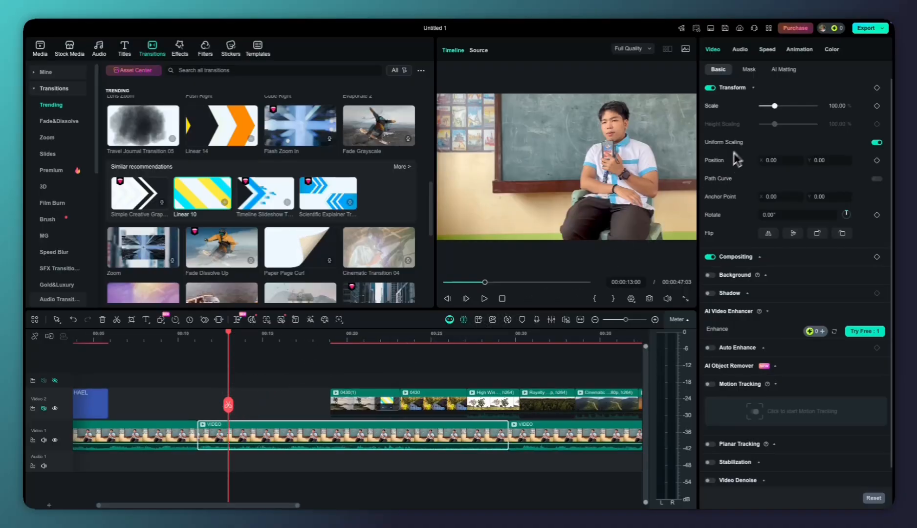
drag(774, 106, 778, 109)
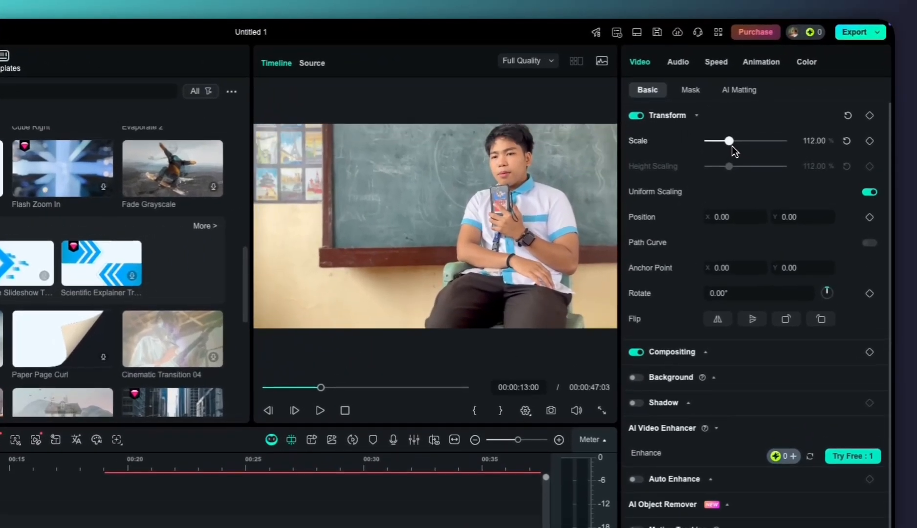
drag(731, 146, 730, 146)
drag(575, 225, 533, 238)
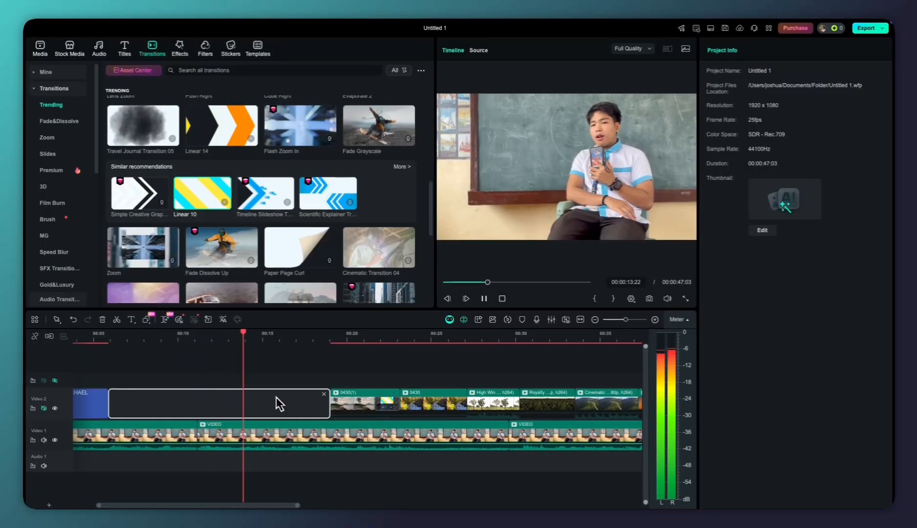
Play and scrub through the second VIDEO clip and the start of the B-roll to review the cut and Linear 10 transition
key(space)
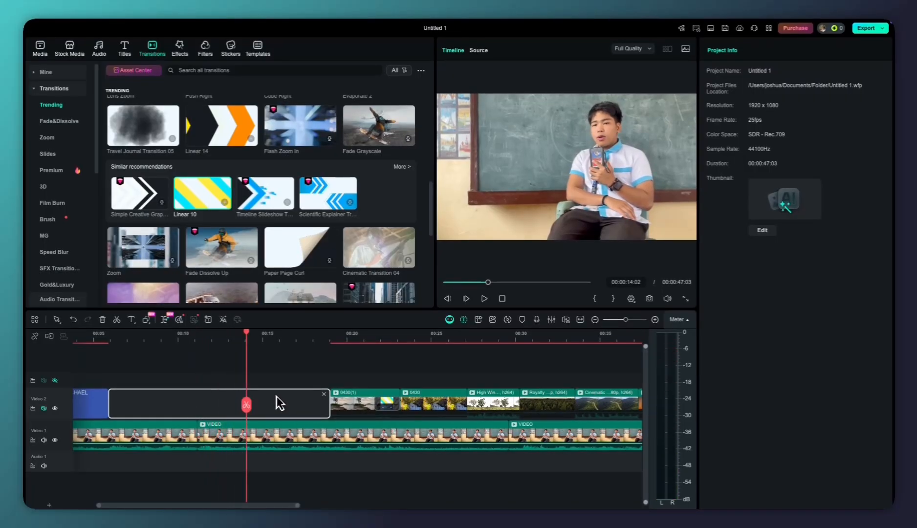
scroll(278, 396, down, 3)
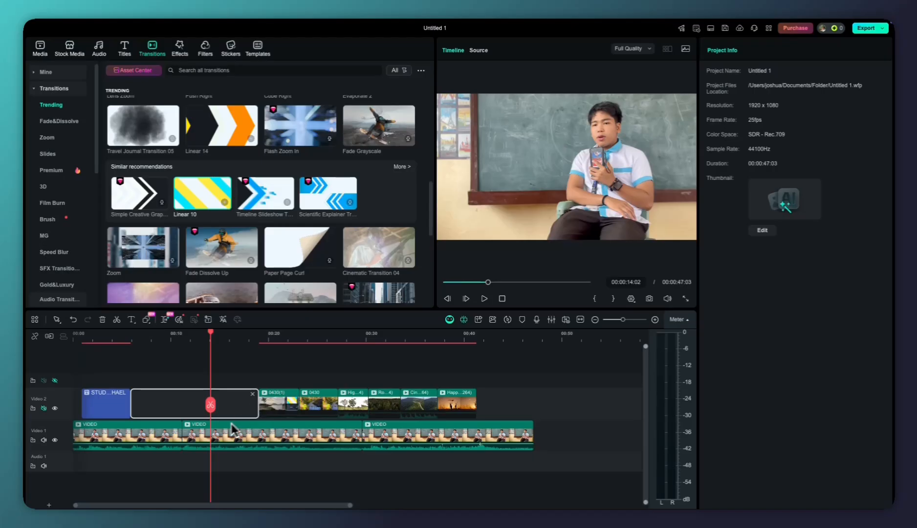
scroll(222, 421, up, 1)
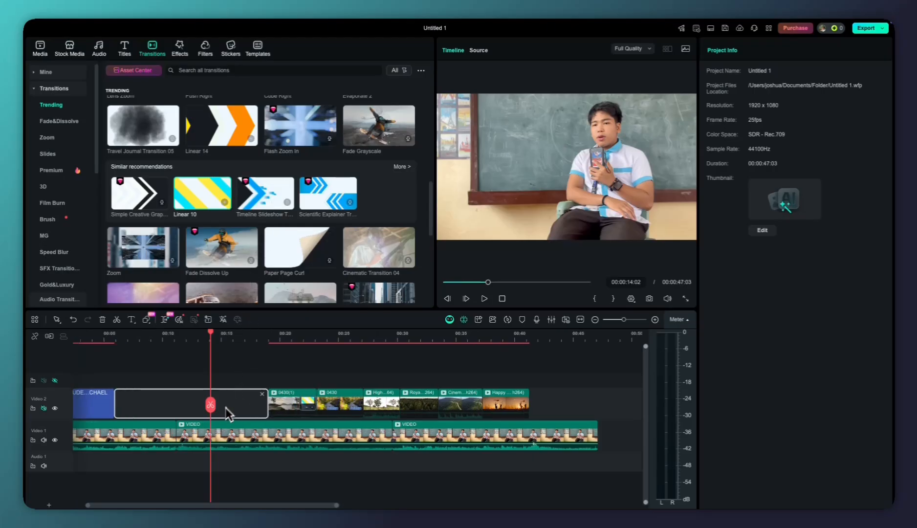
drag(222, 406, 197, 411)
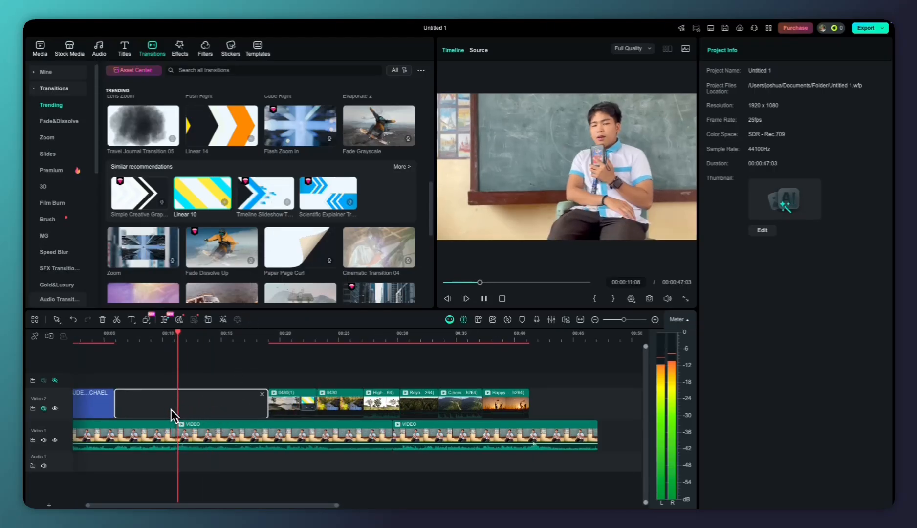
key(space)
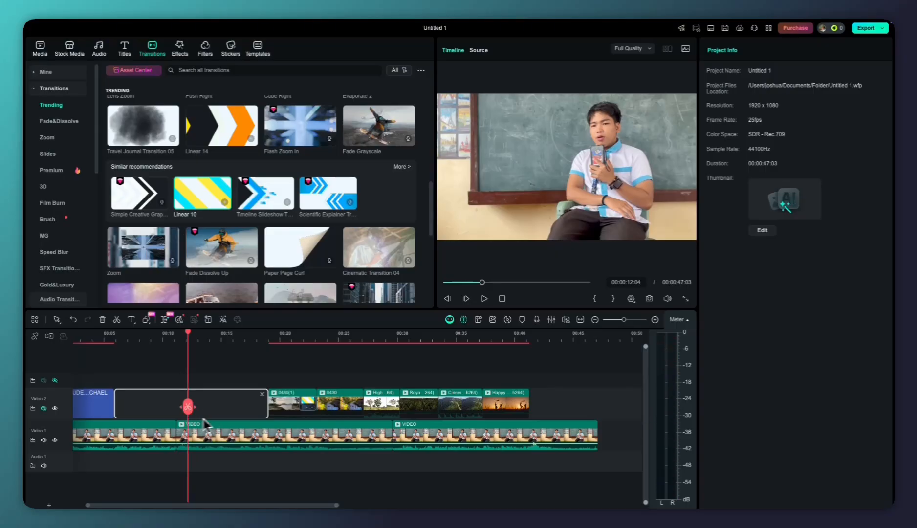
mouse_move(188, 414)
mouse_down()
mouse_move(474, 412)
mouse_move(231, 418)
mouse_up()
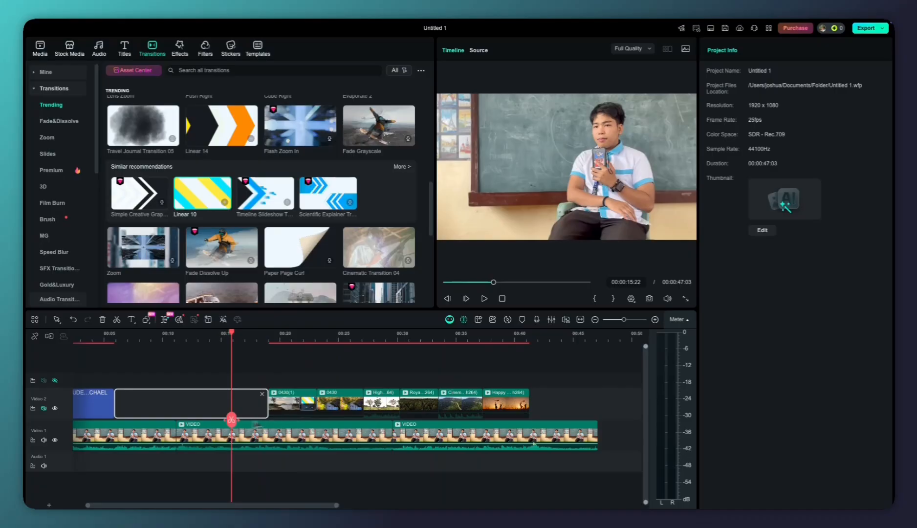
scroll(232, 418, left, 2)
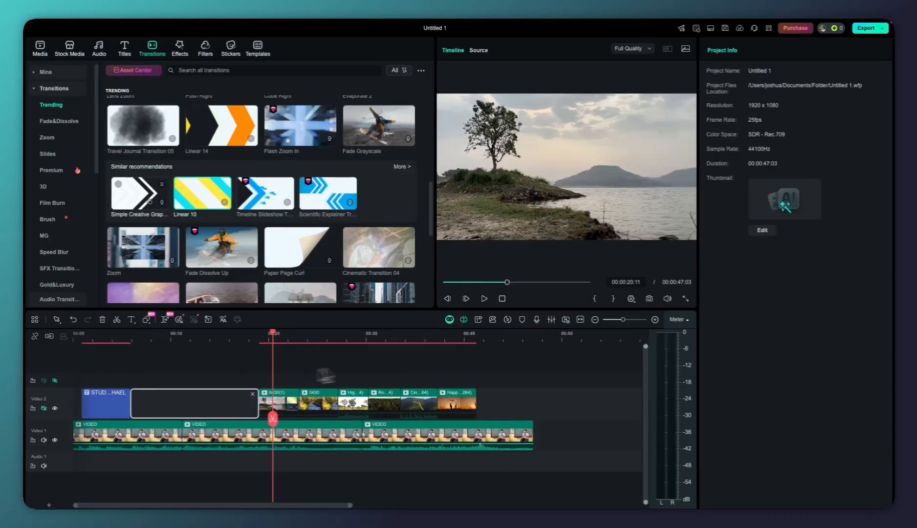
mouse_move(276, 418)
mouse_down()
mouse_move(127, 414)
mouse_move(338, 418)
mouse_move(289, 418)
mouse_up()
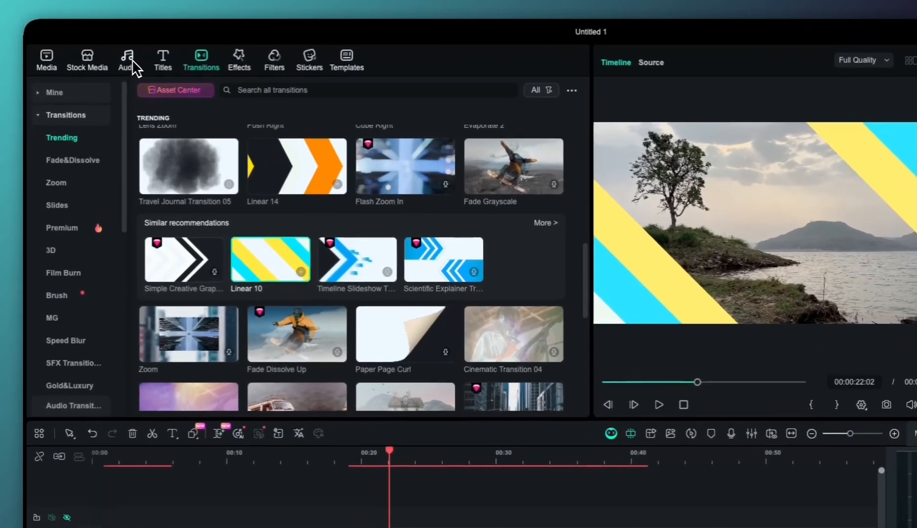
Browse the AI Music and trending music collections, and add the Hello World track to Audio 1
click(101, 49)
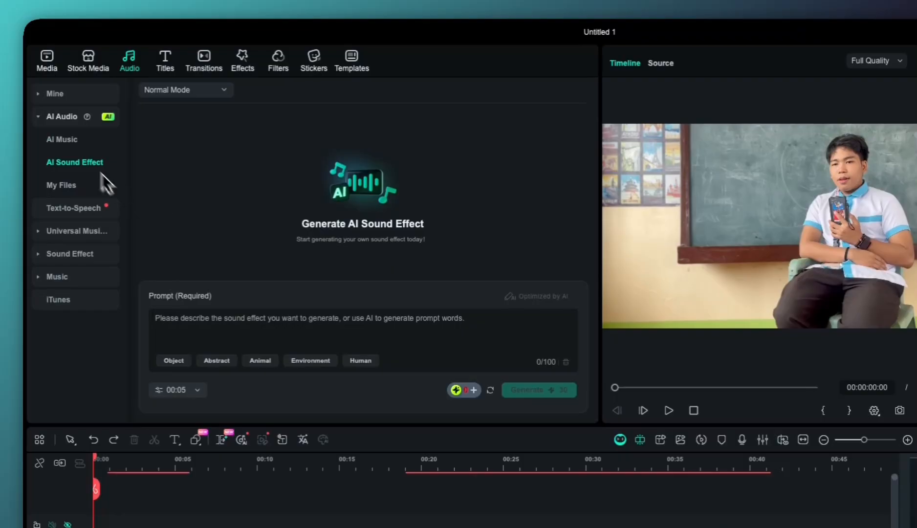
click(68, 142)
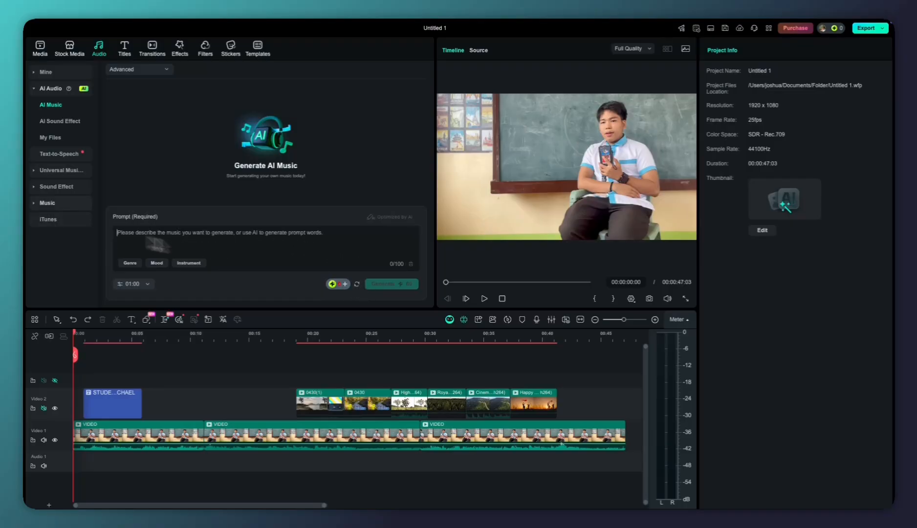
click(47, 203)
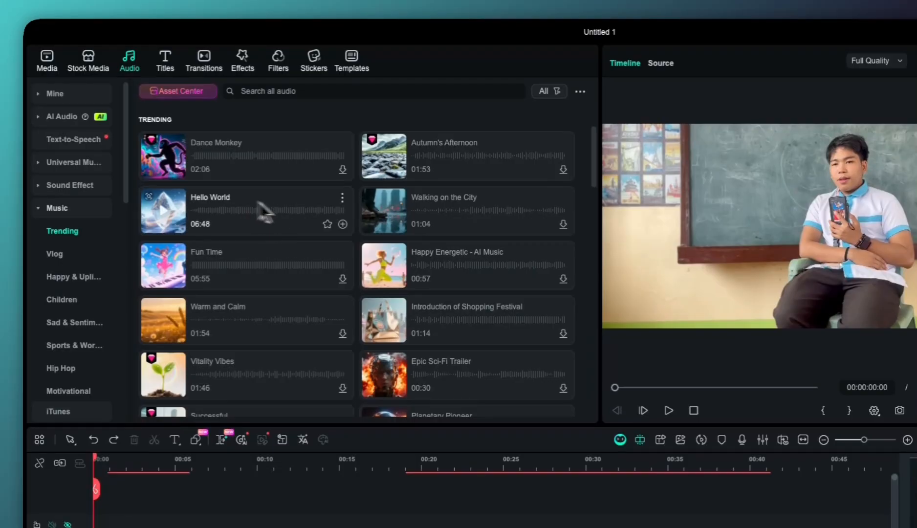
click(345, 226)
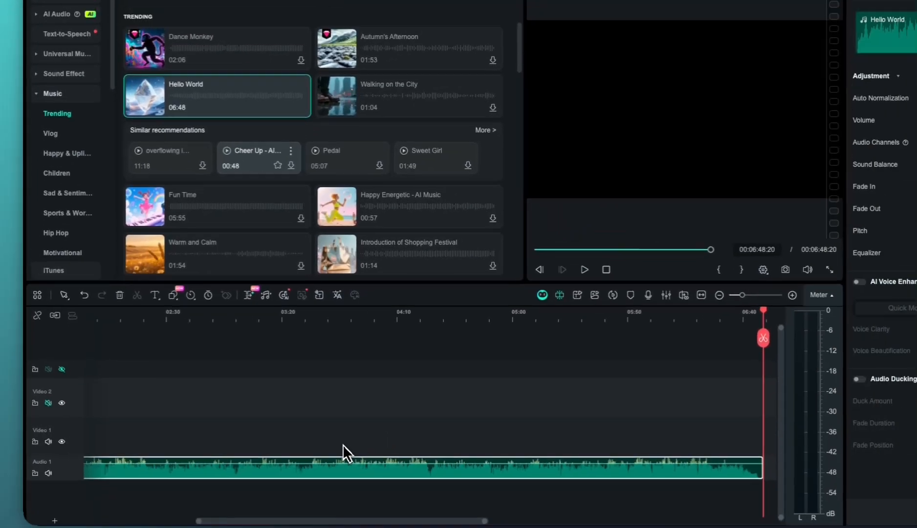
Split the Hello World music at about 00:05:38:21 and delete the part before the cut
scroll(286, 443, down, 2)
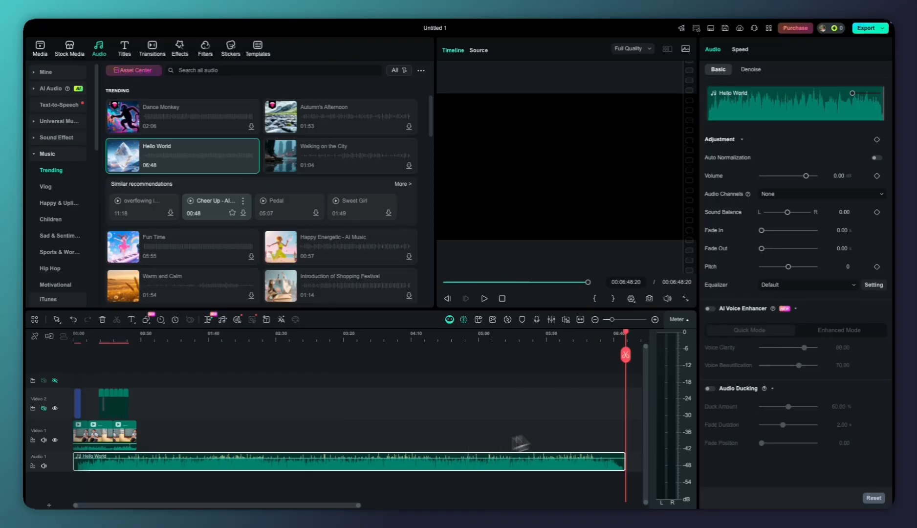
drag(626, 355, 540, 372)
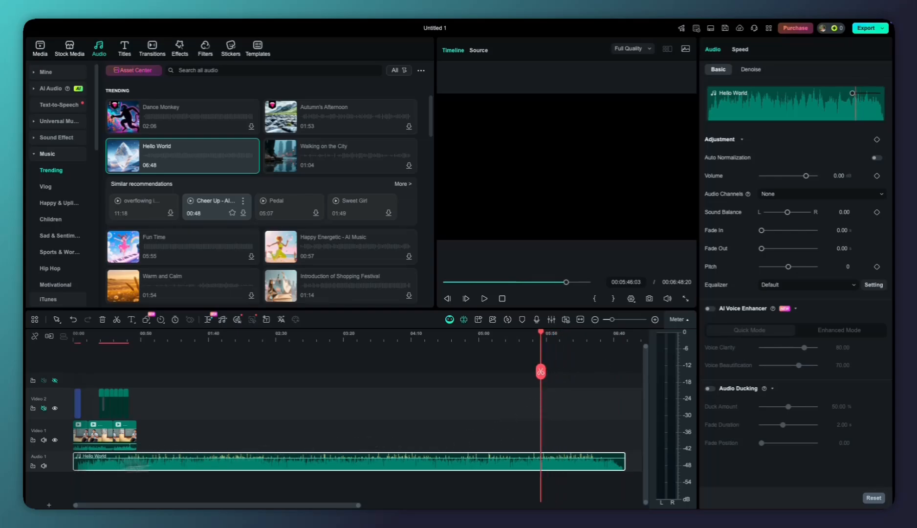
click(627, 463)
click(626, 463)
key(super+equal)
scroll(617, 466, right, 2)
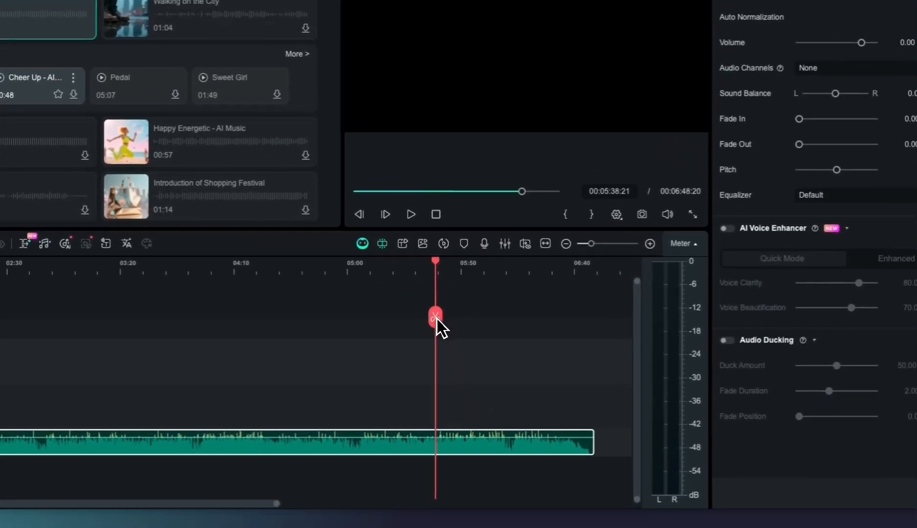
click(502, 373)
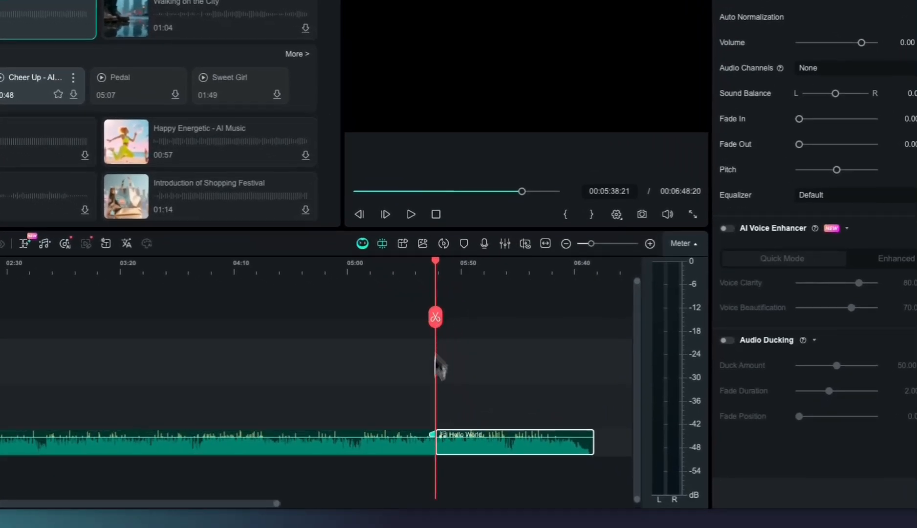
click(400, 442)
key(Delete)
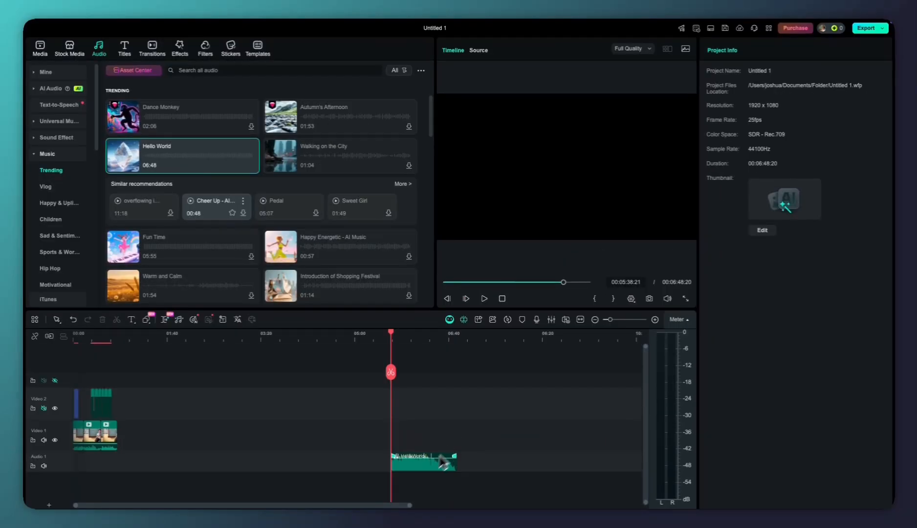
Move the remaining Hello World segment to the timeline's start and shorten it so it ends at about 00:00:50:13
drag(420, 465, 102, 455)
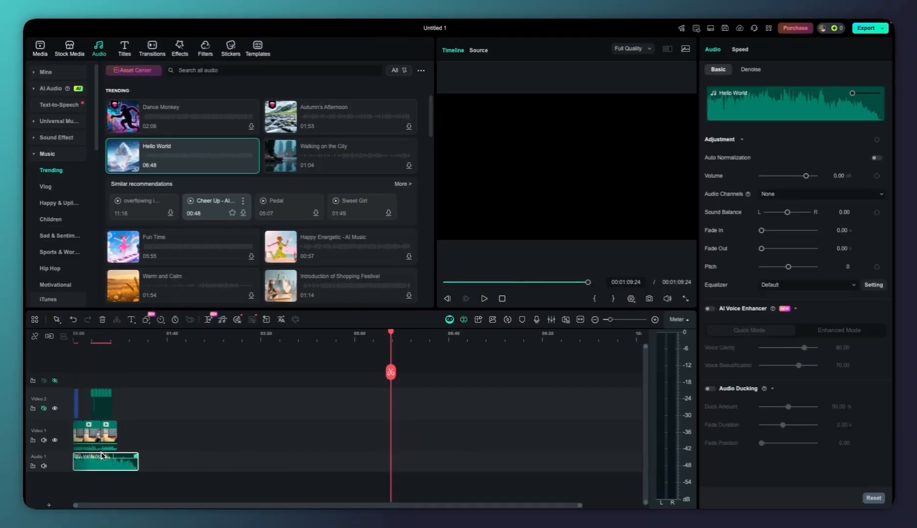
scroll(112, 457, up, 5)
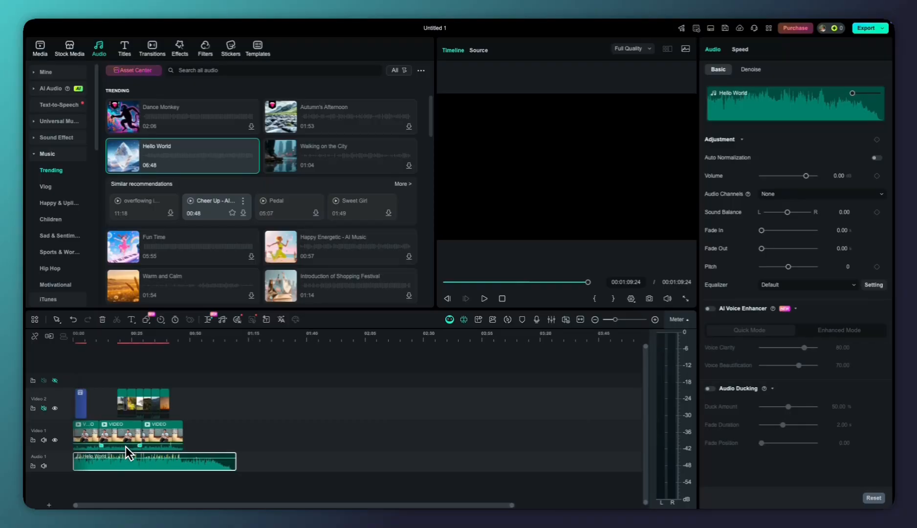
key(space)
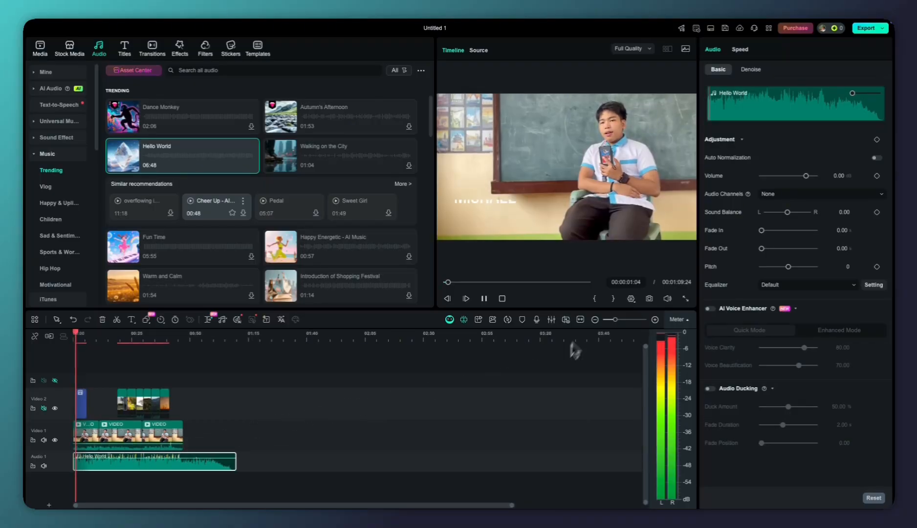
click(581, 320)
scroll(332, 442, down, 3)
scroll(259, 462, up, 4)
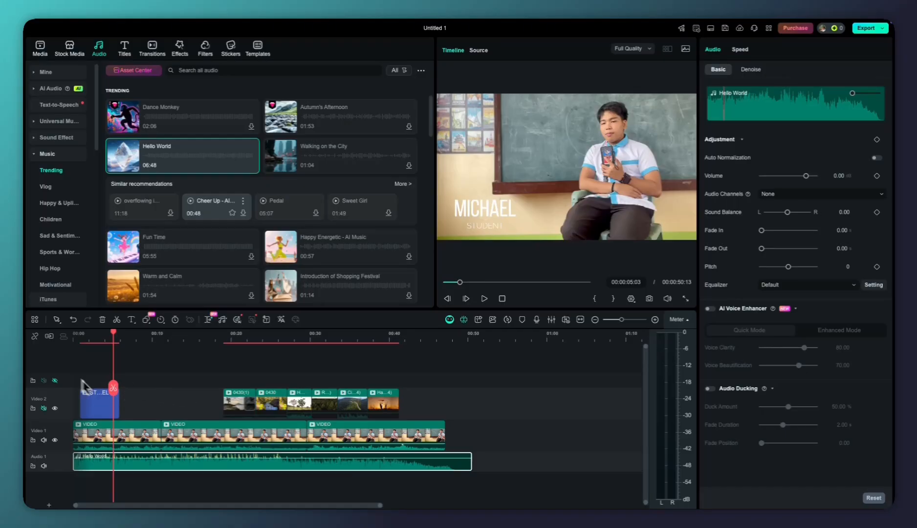
Play the sequence from the beginning to compare the background music's loudness with the speaker's voice
key(Home)
key(space)
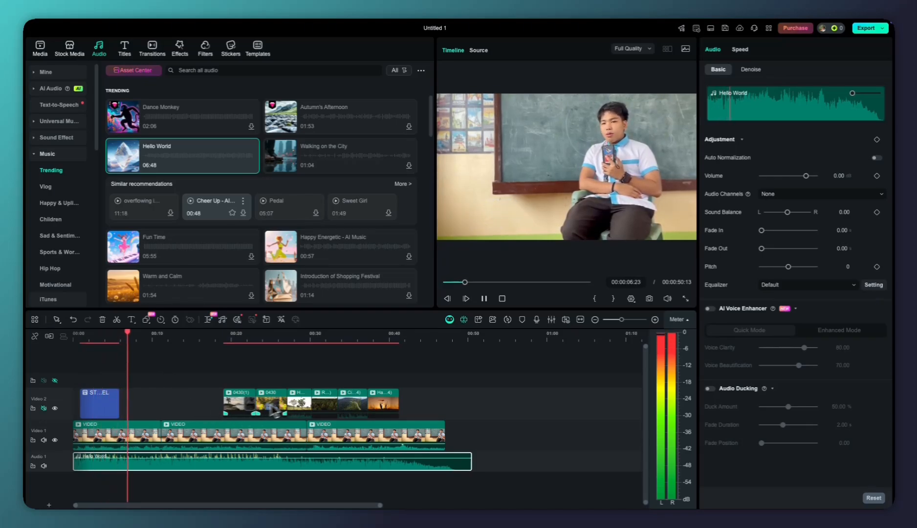
key(space)
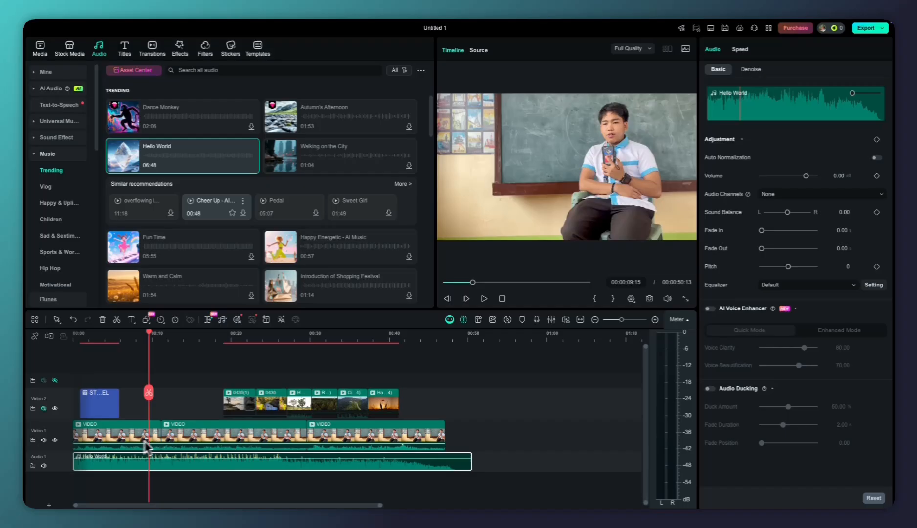
key(Home)
key(space)
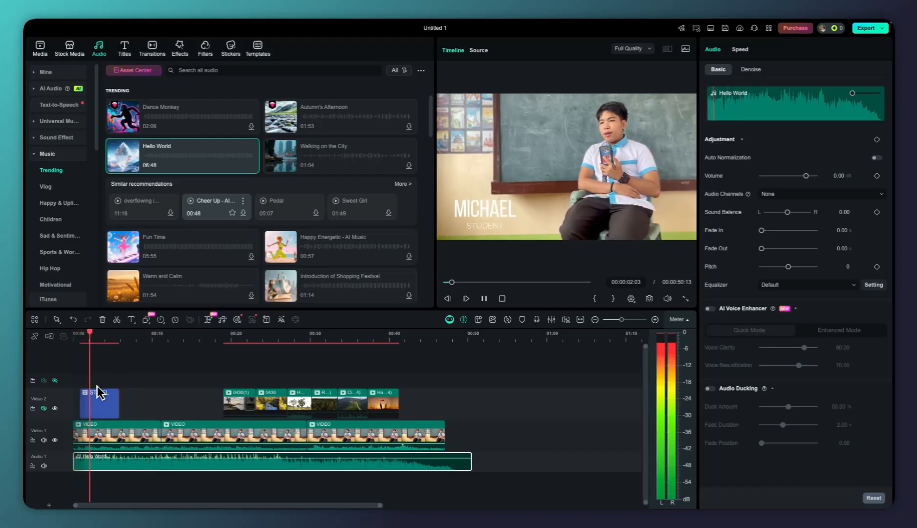
key(space)
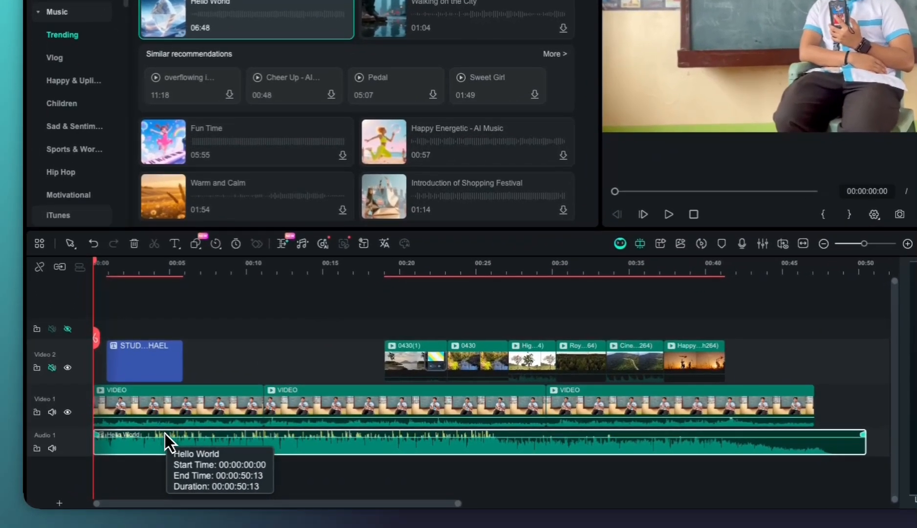
Lower the Hello World clip's volume to -30.65 dB, set its fade-in to 1.28 s, and play back the opening
drag(141, 457, 142, 460)
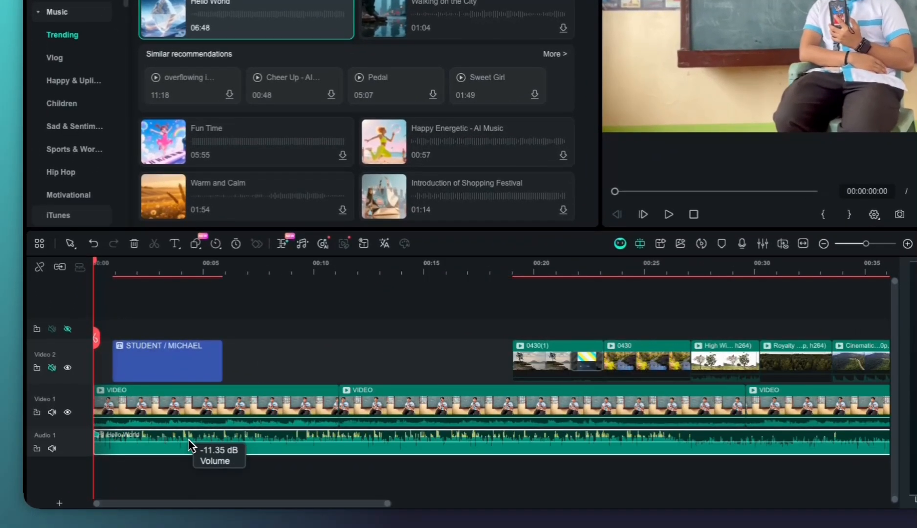
drag(189, 441, 190, 455)
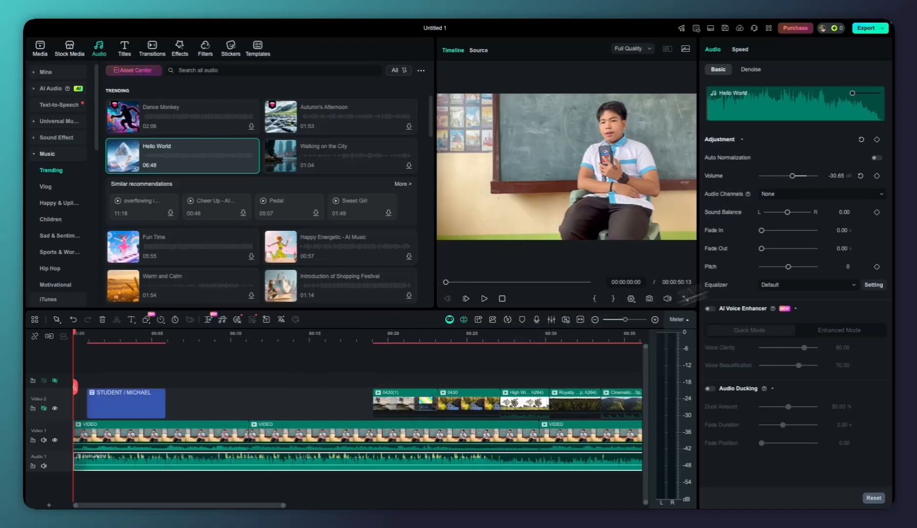
drag(761, 230, 771, 231)
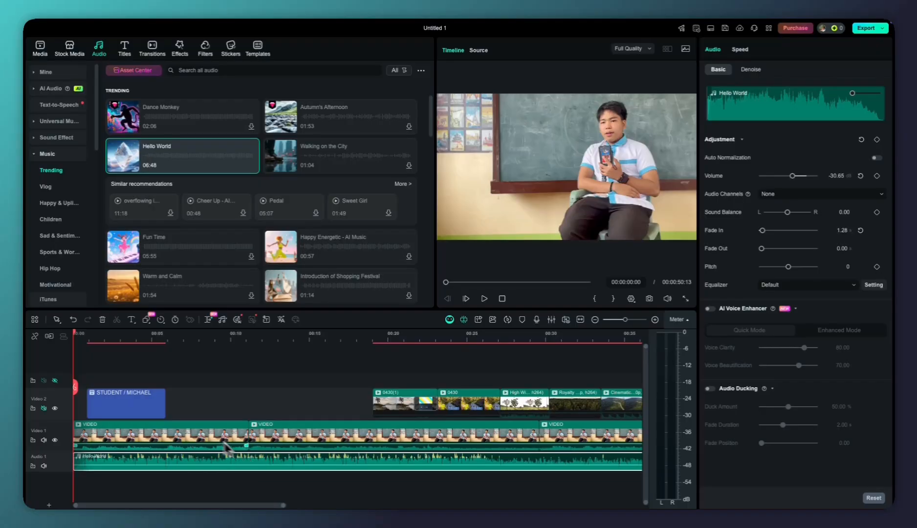
key(space)
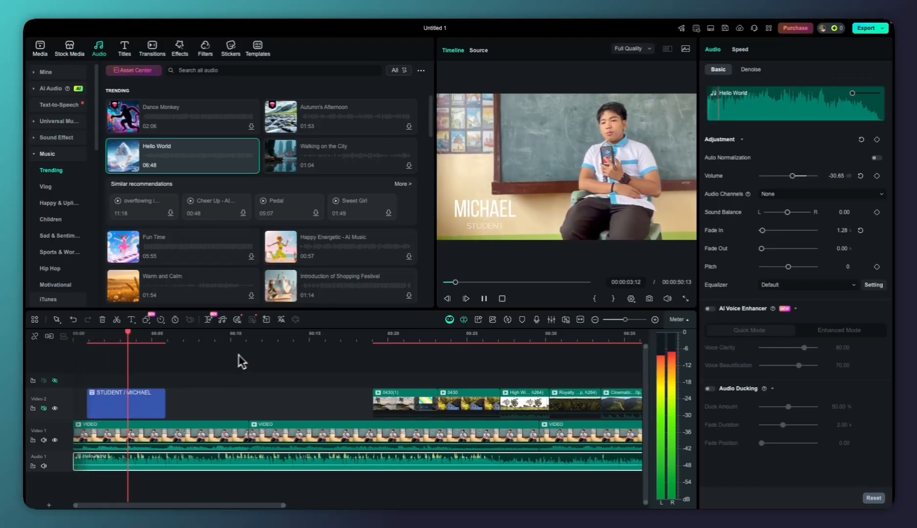
key(space)
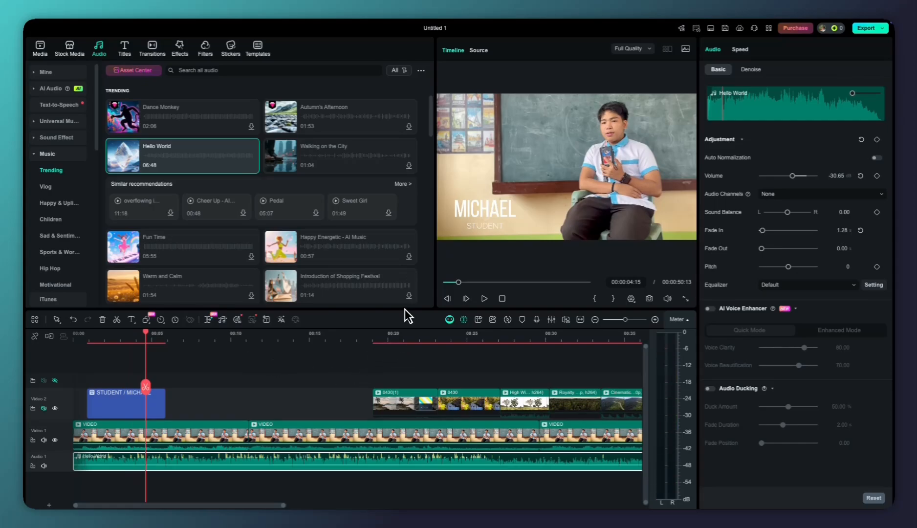
scroll(383, 337, down, 1)
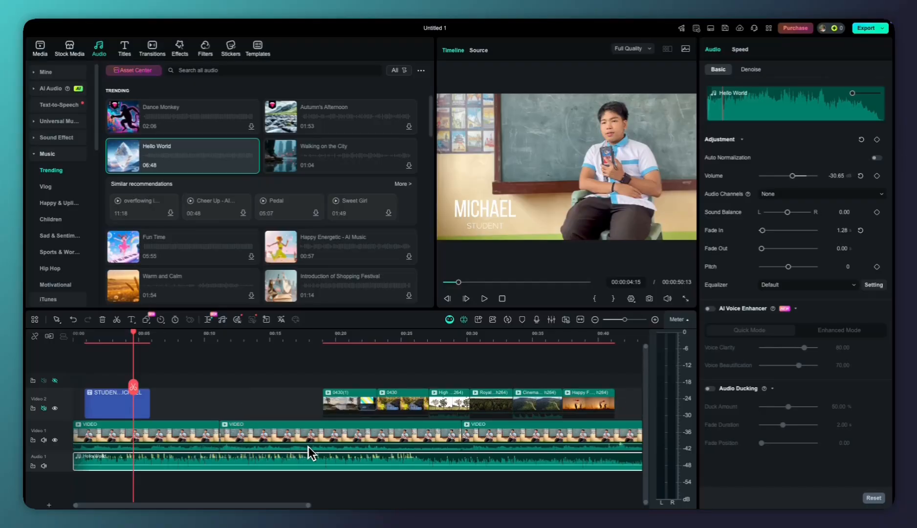
key(space)
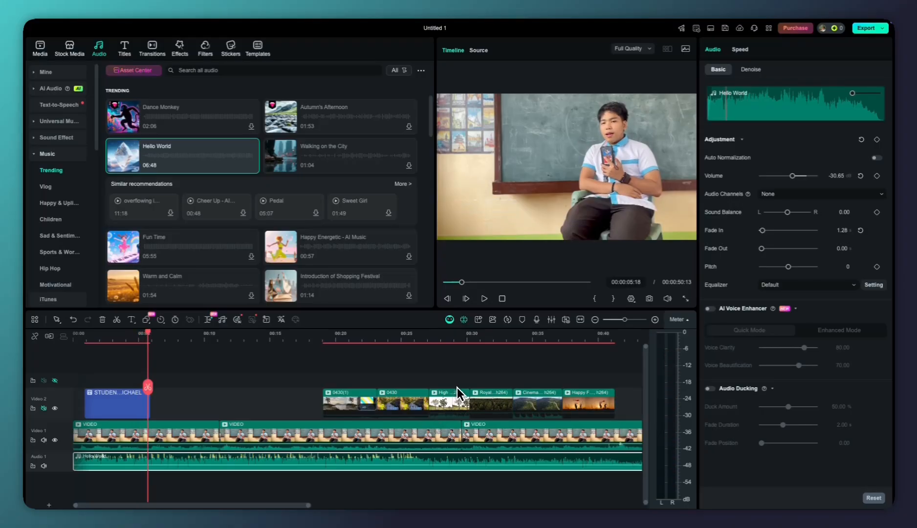
Try volume levels of 20 dB and 10 dB on the first VIDEO clip of the main track
scroll(461, 391, down, 1)
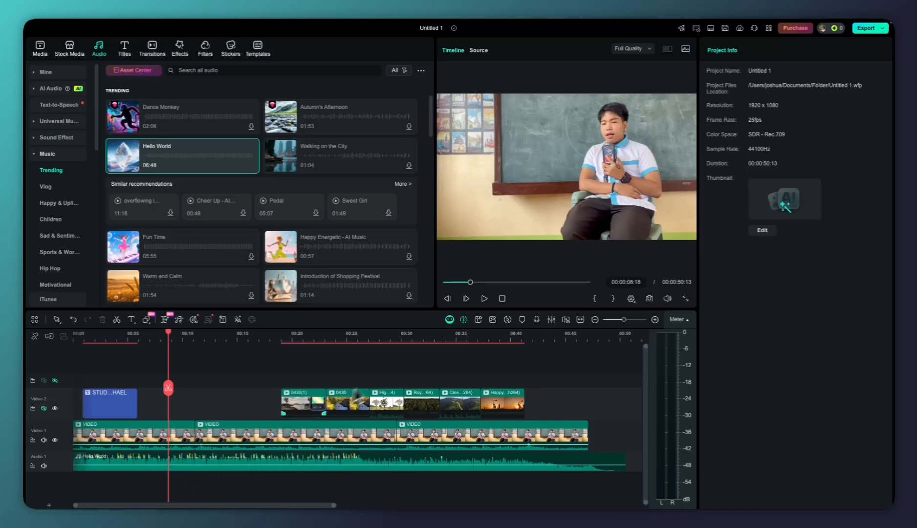
scroll(350, 366, up, 3)
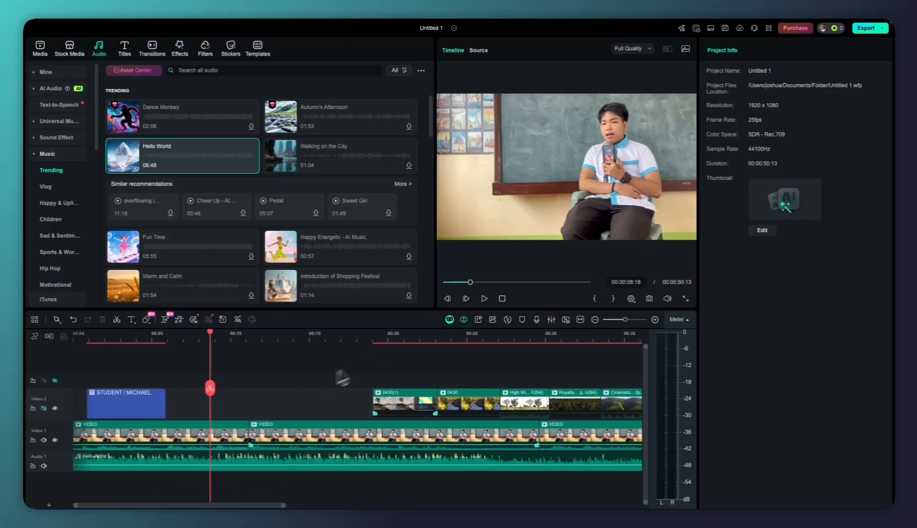
click(226, 442)
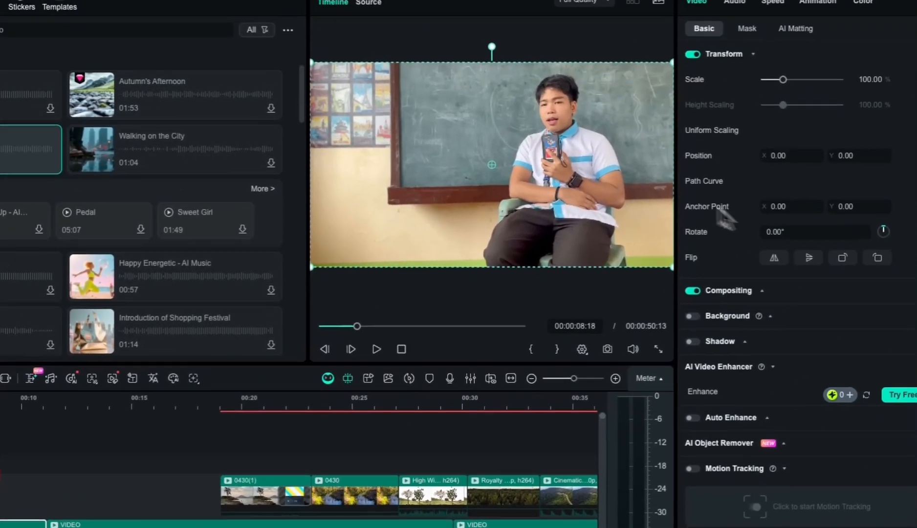
click(735, 2)
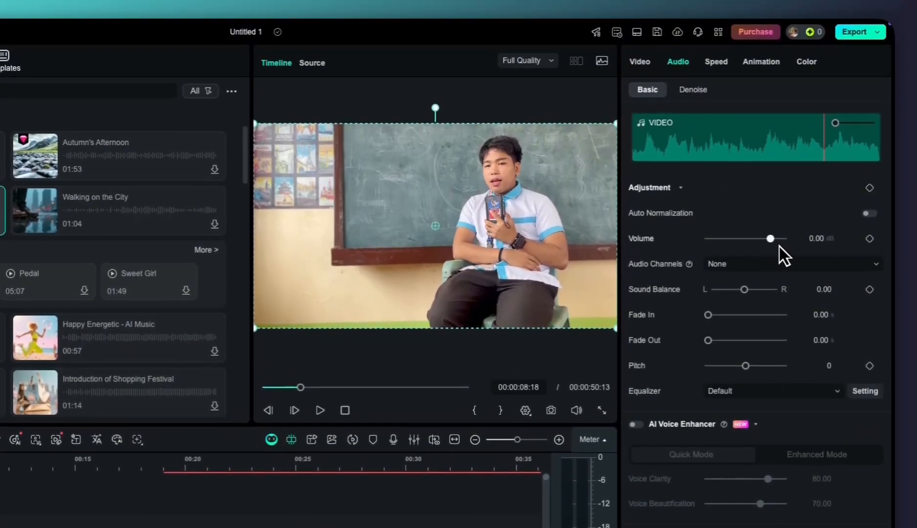
click(774, 239)
click(816, 239)
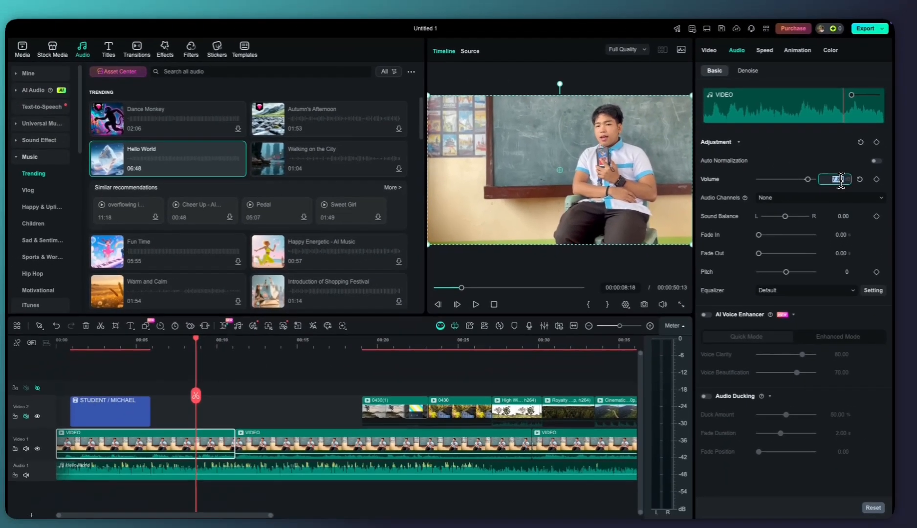
text(20)
key(Return)
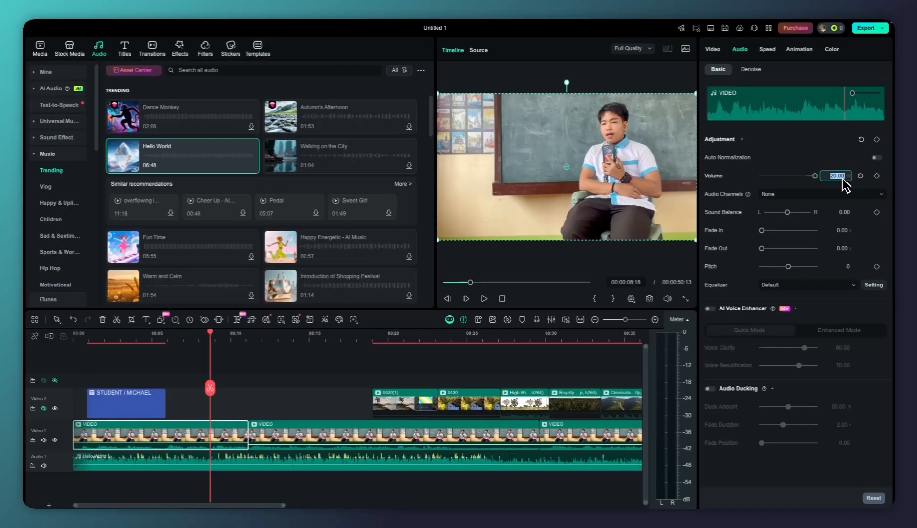
text(10)
key(Return)
Play the sequence from the beginning to check the speaker's voice level against the background music
click(296, 379)
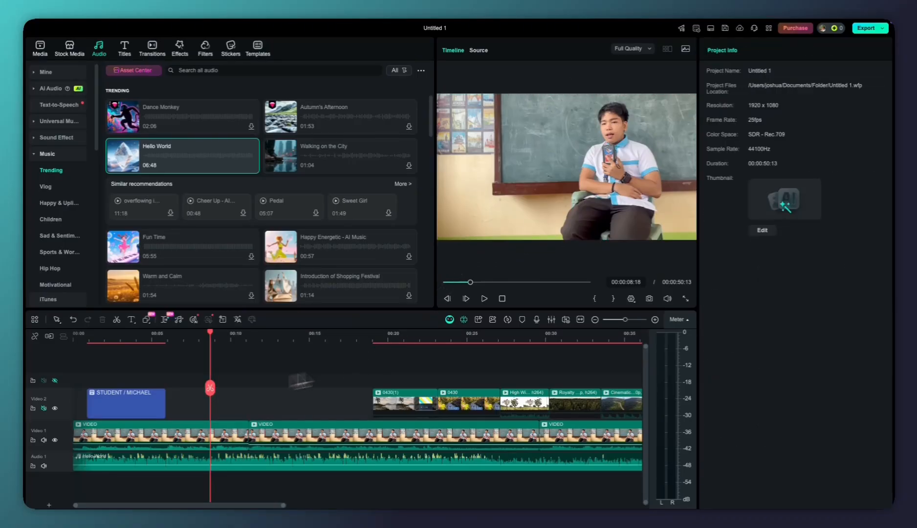
key(Home)
key(space)
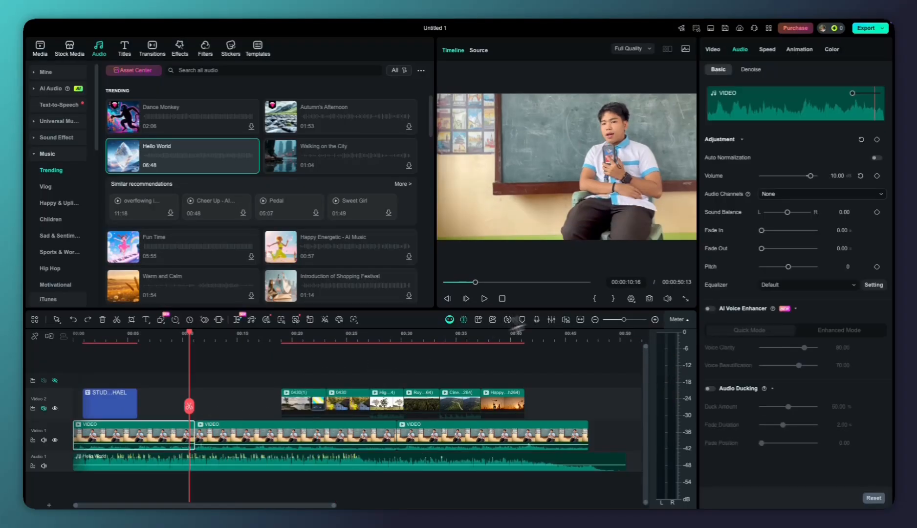
Set the first VIDEO clip's volume to 5 dB and play across its cut to compare loudness with the next clip
click(837, 176)
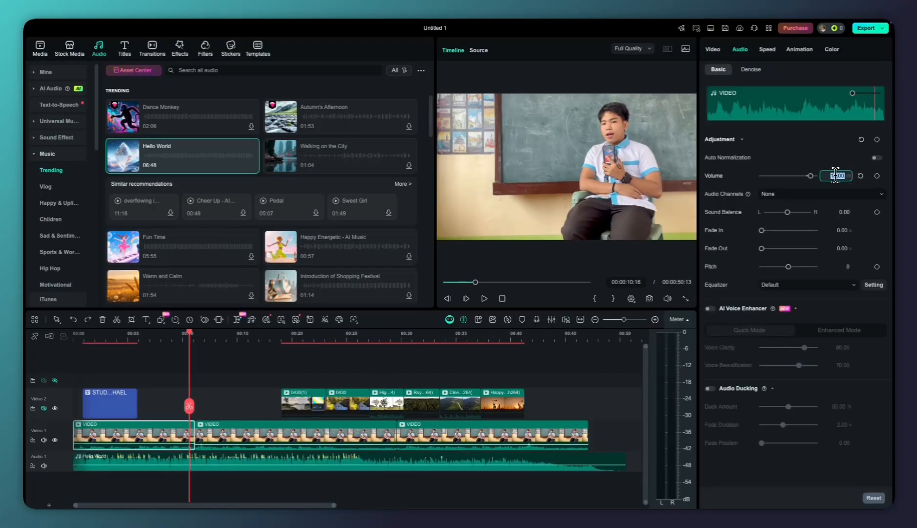
text(5)
key(Return)
key(space)
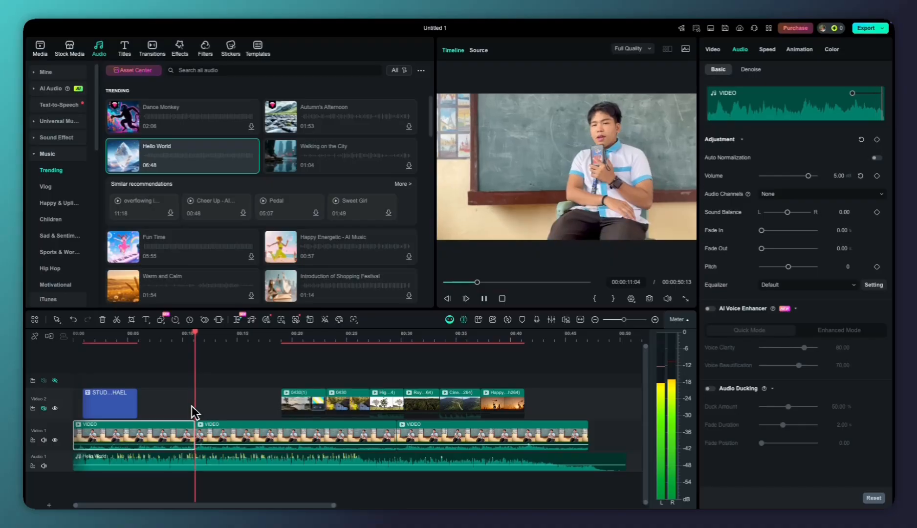
key(space)
key(space)
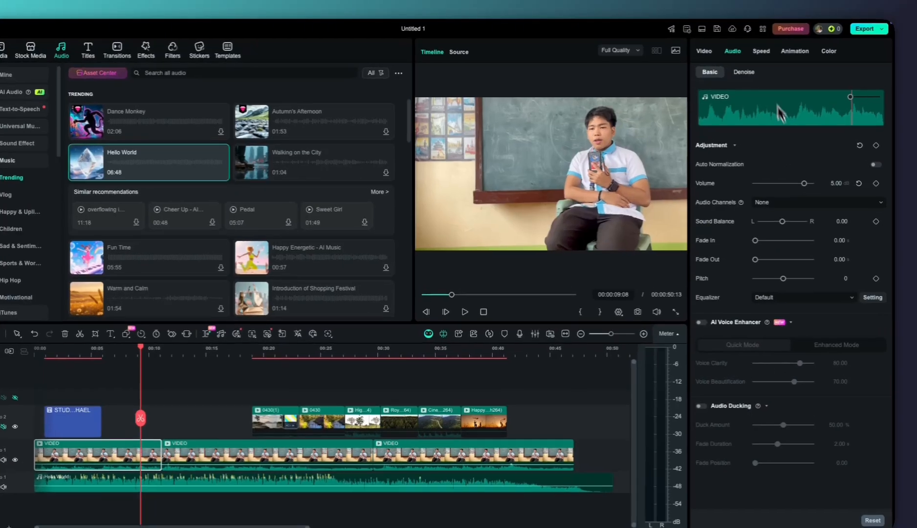
Try AI Denoise (High Quality) on the first VIDEO clip and switch it off again
click(757, 69)
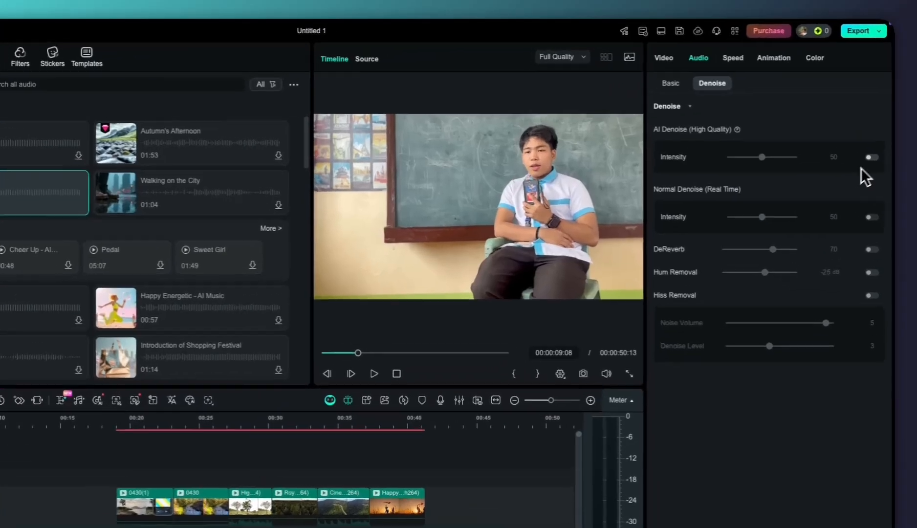
click(875, 128)
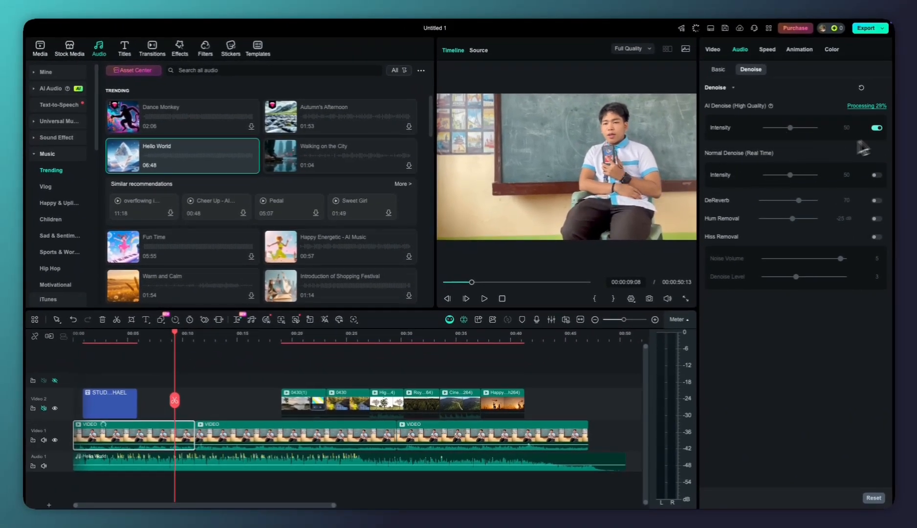
click(876, 127)
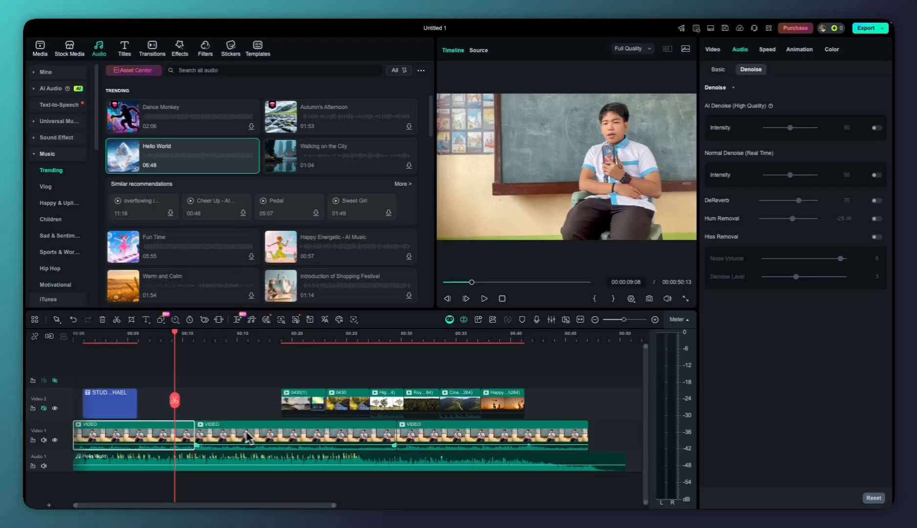
Set the volume of all three VIDEO clips on the main track to 5 dB together and play back the opening
key(shift)
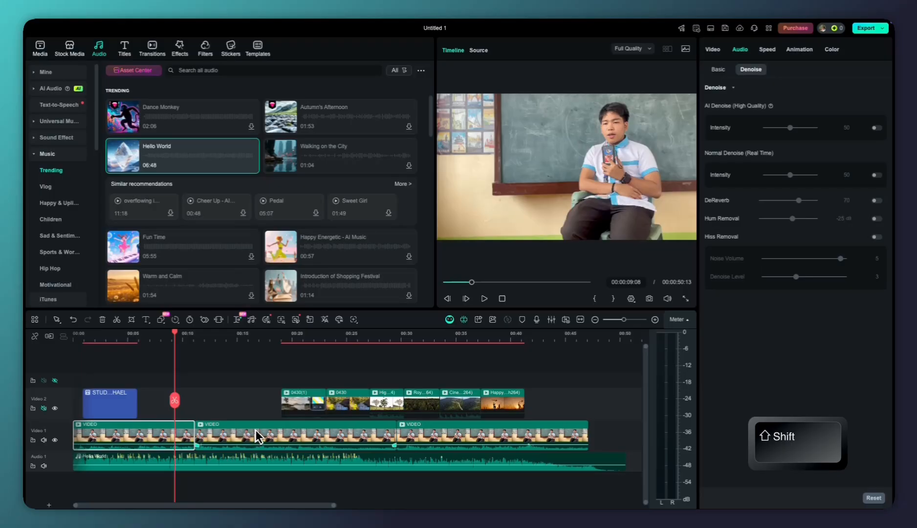
shift+click(456, 429)
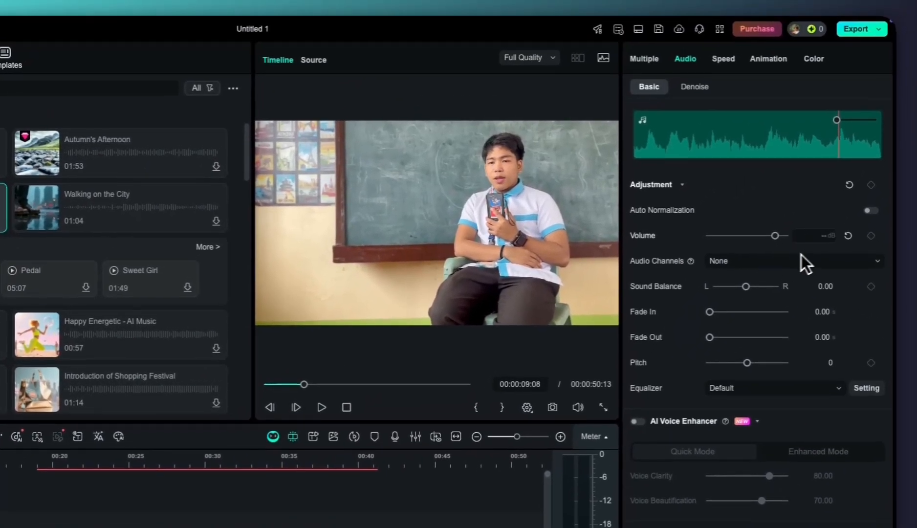
click(821, 241)
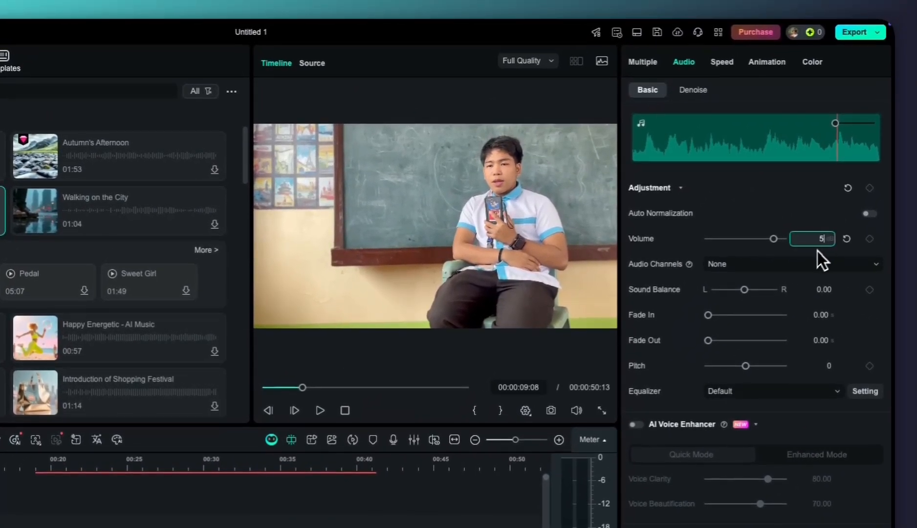
text(5)
key(Return)
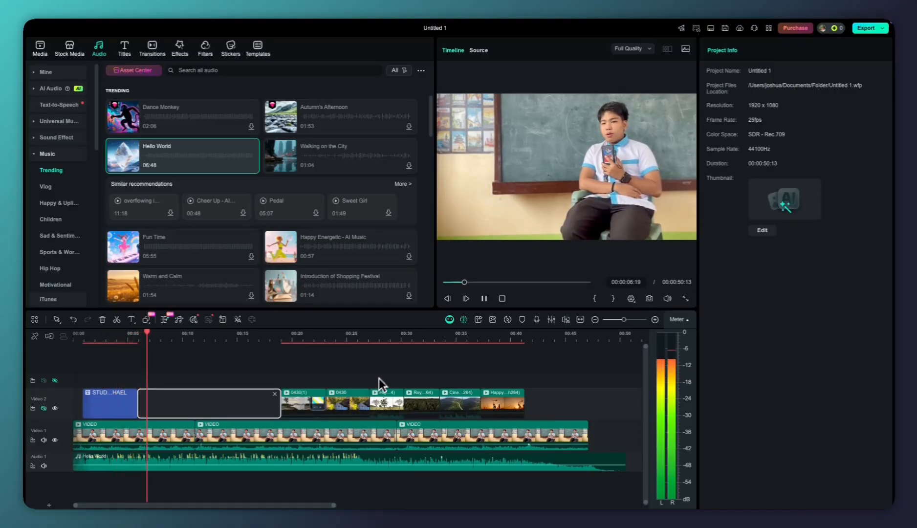
key(space)
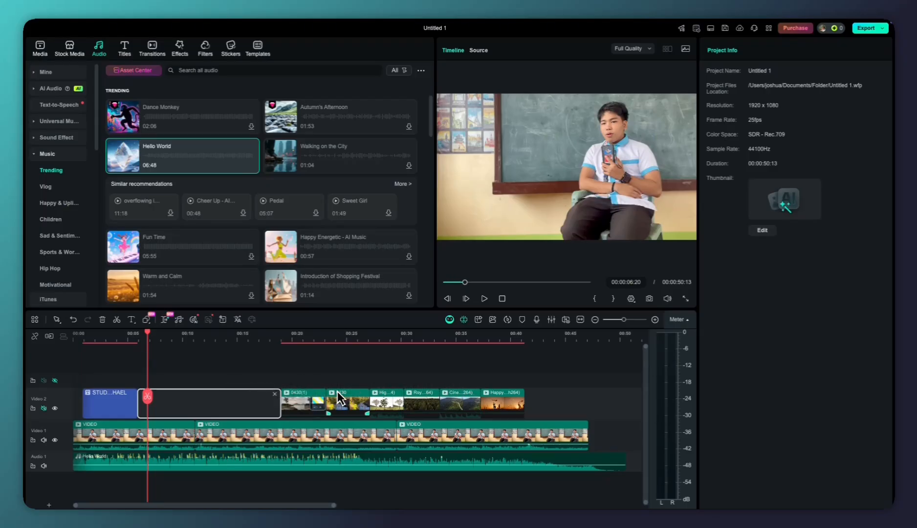
key(space)
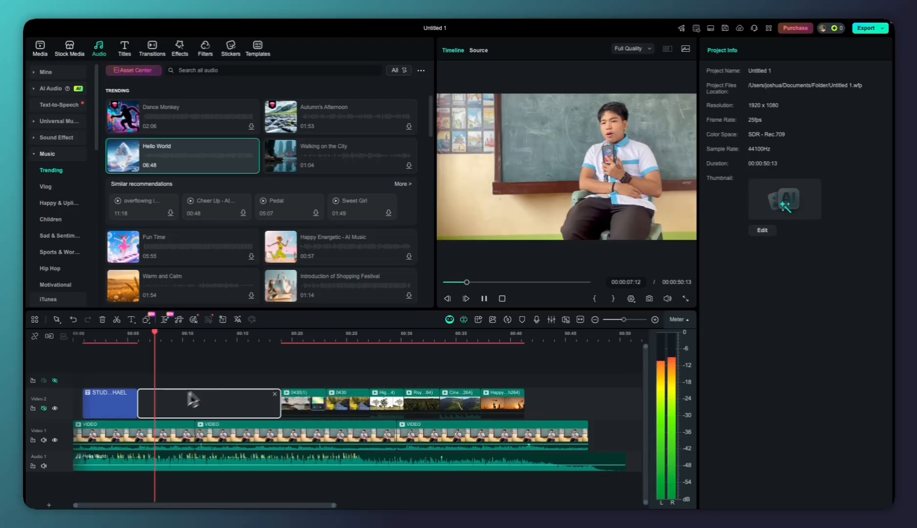
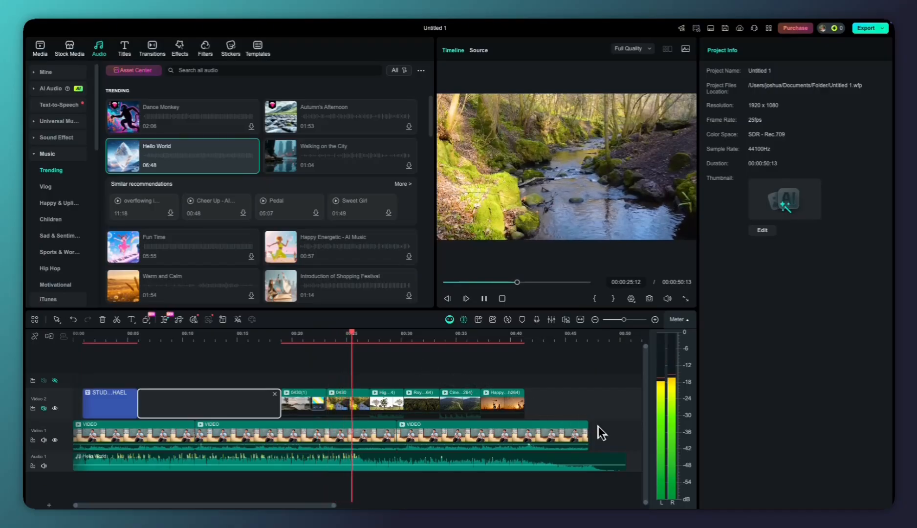
Stop playback and undo the last timeline change
key(space)
key(ctrl+z)
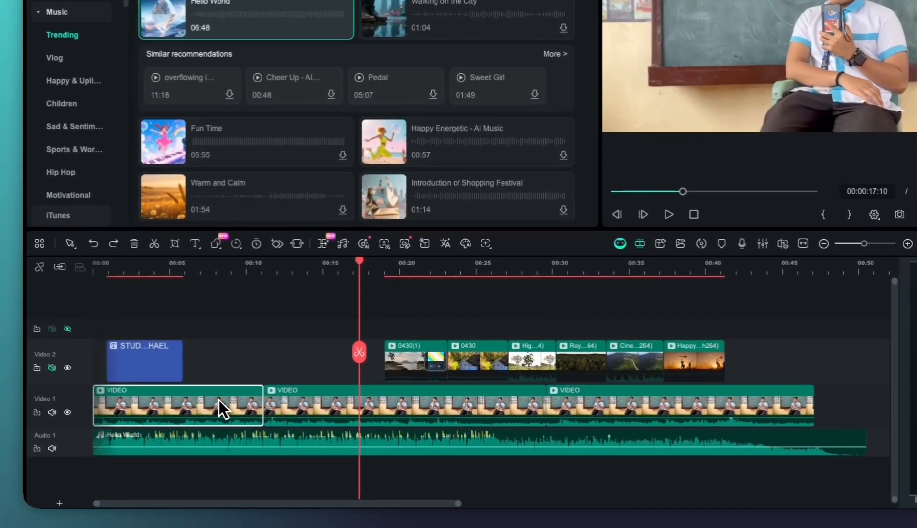
Examine the first VIDEO clip's basic color settings, including the default presets, LUT, Color, Light, Adjust and Vignette controls
click(165, 438)
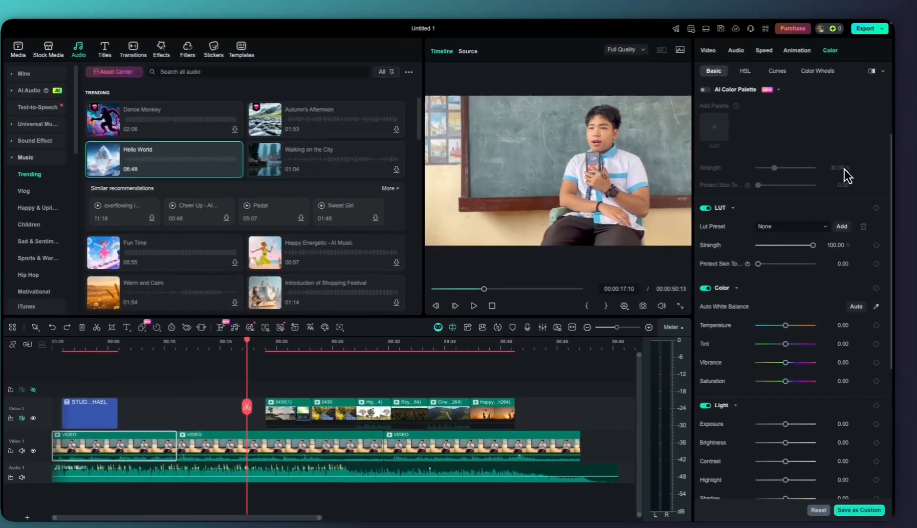
scroll(821, 223, up, 3)
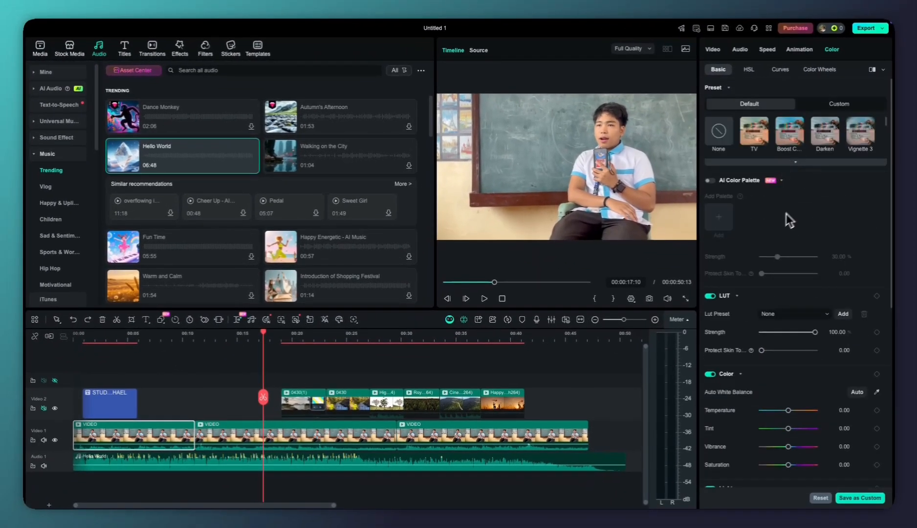
scroll(790, 374, down, 5)
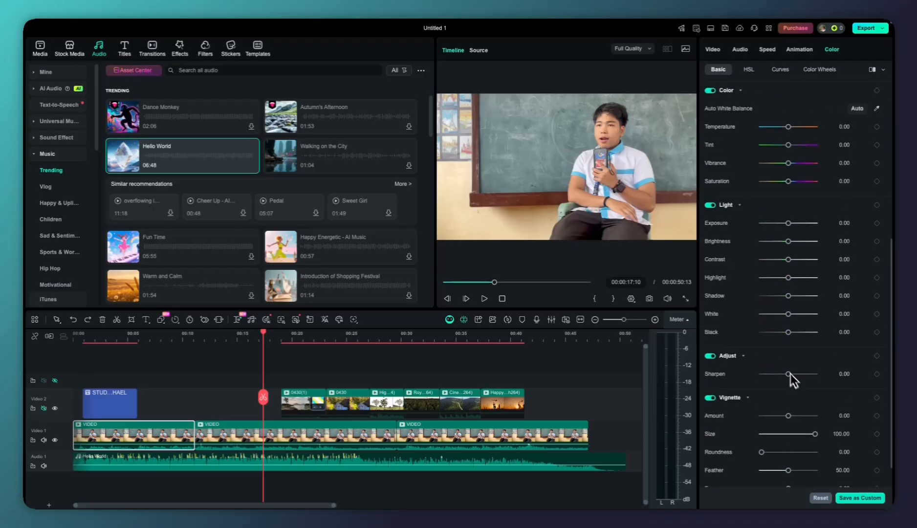
scroll(794, 337, up, 5)
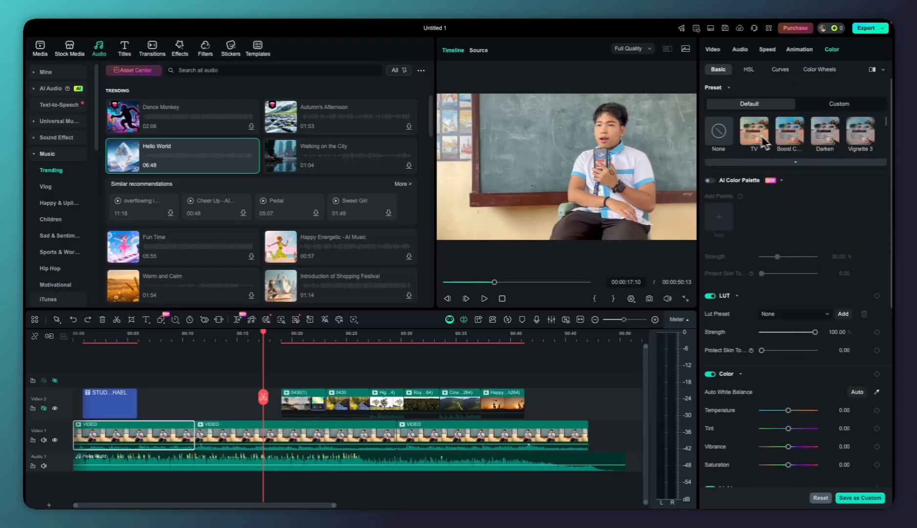
click(770, 161)
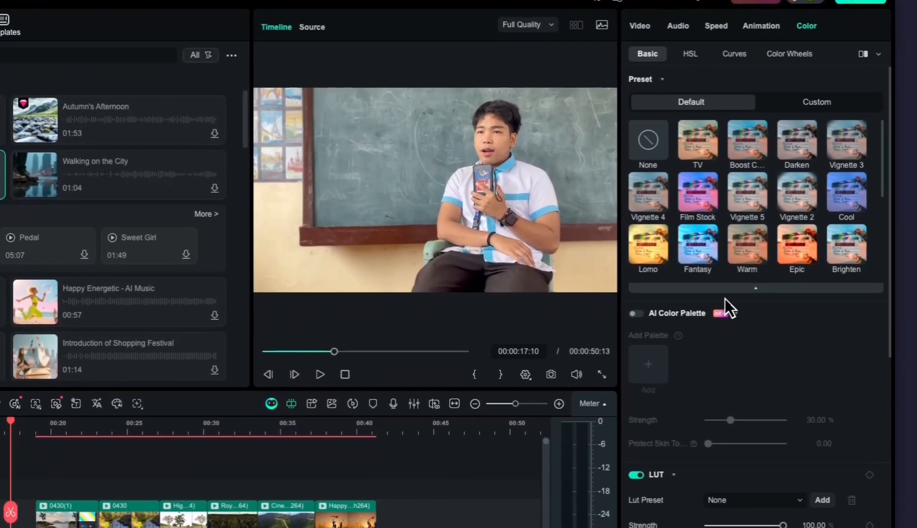
click(750, 324)
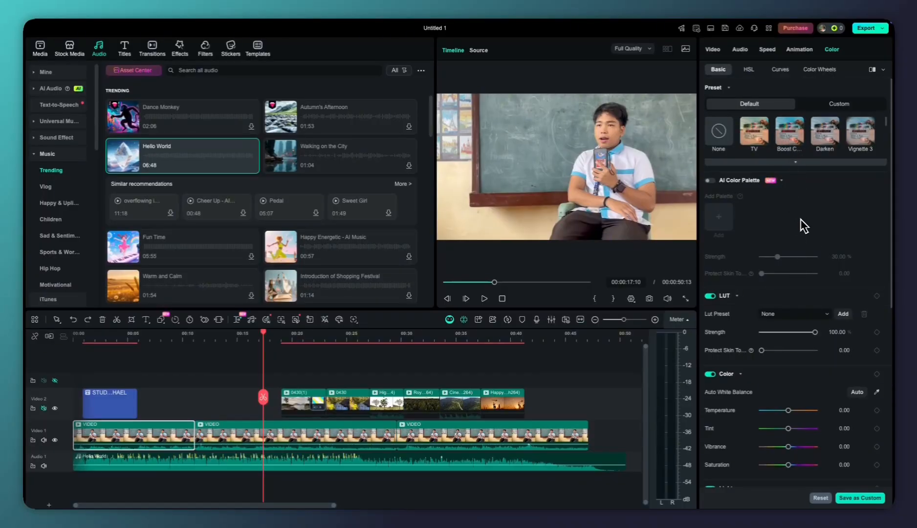
scroll(785, 356, down, 2)
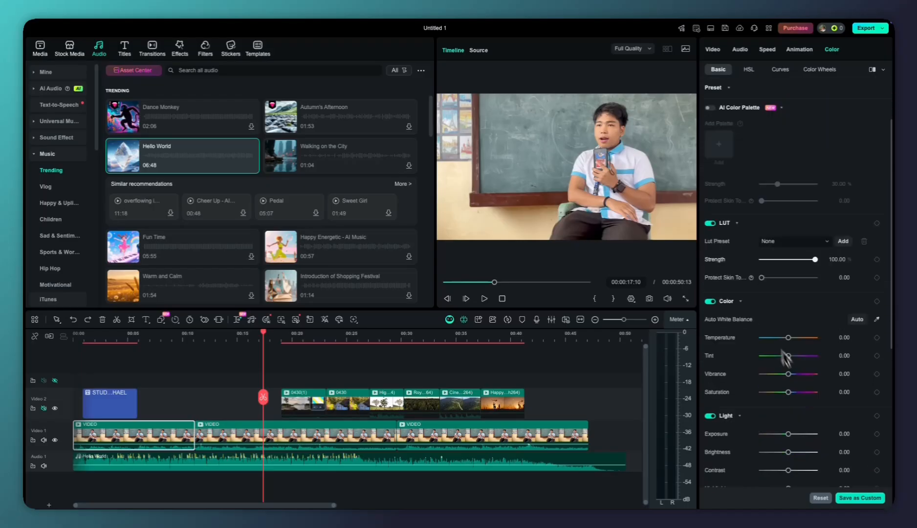
scroll(785, 355, down, 2)
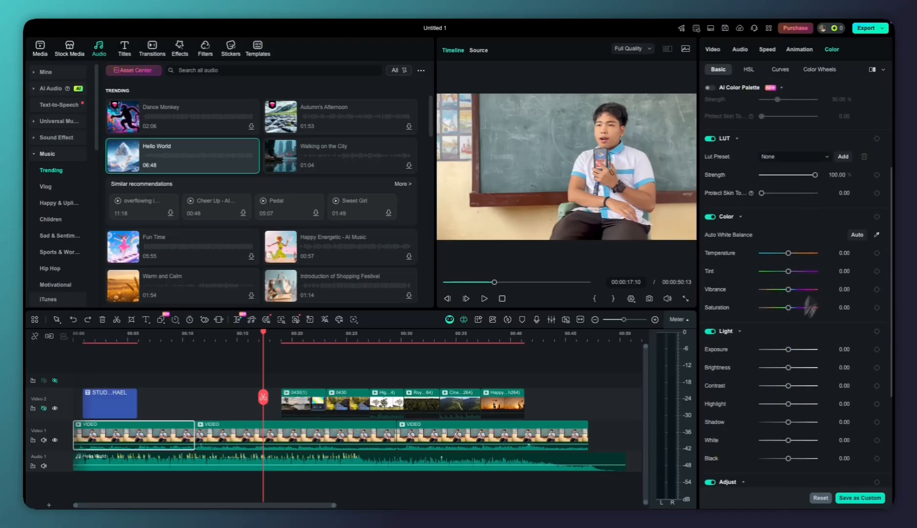
scroll(802, 298, down, 1)
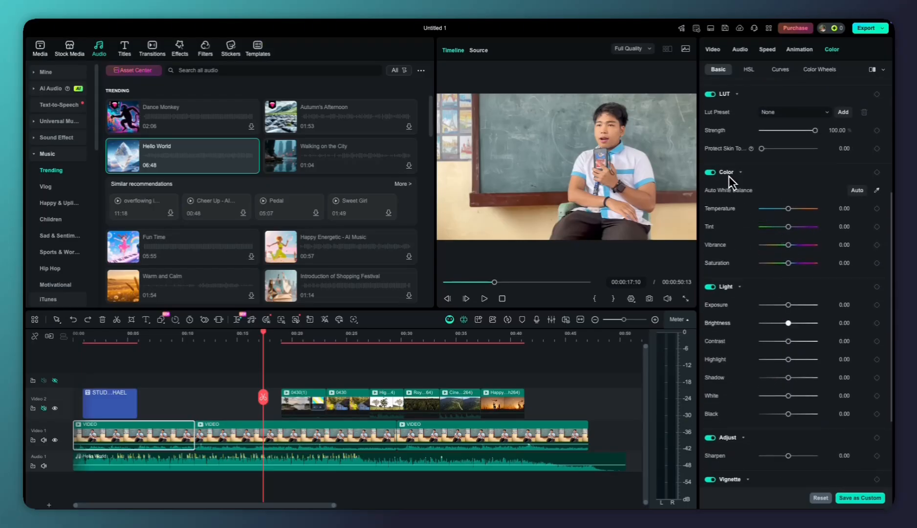
scroll(792, 250, up, 2)
scroll(771, 219, down, 4)
scroll(782, 217, up, 3)
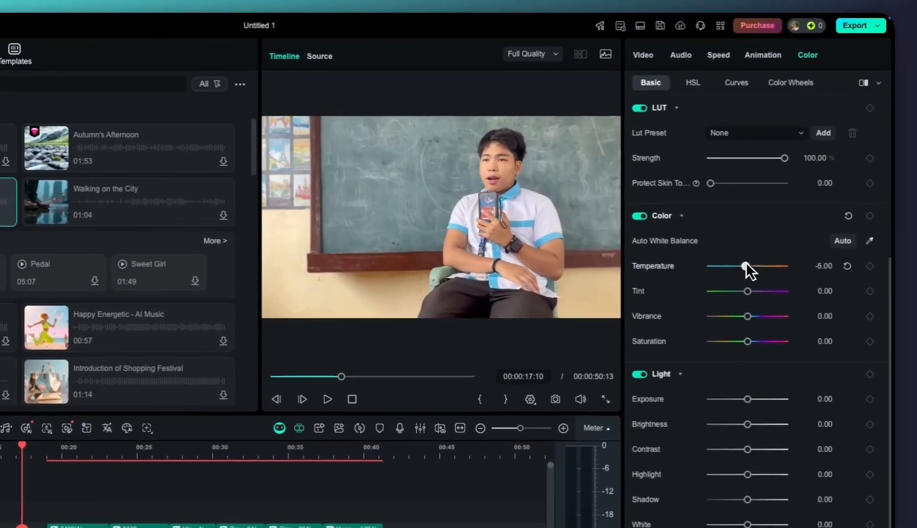
Set the first VIDEO clip's color temperature to -14 and its contrast to 42
drag(787, 202, 786, 203)
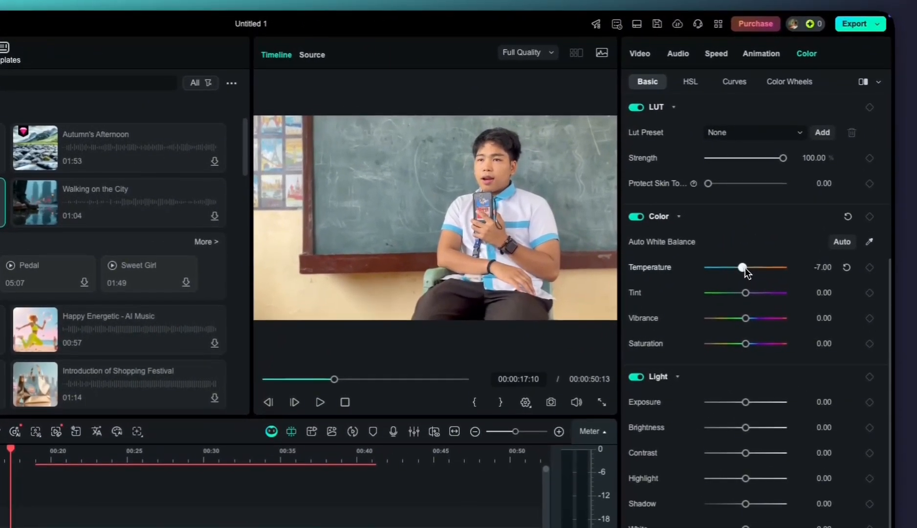
drag(743, 267, 740, 265)
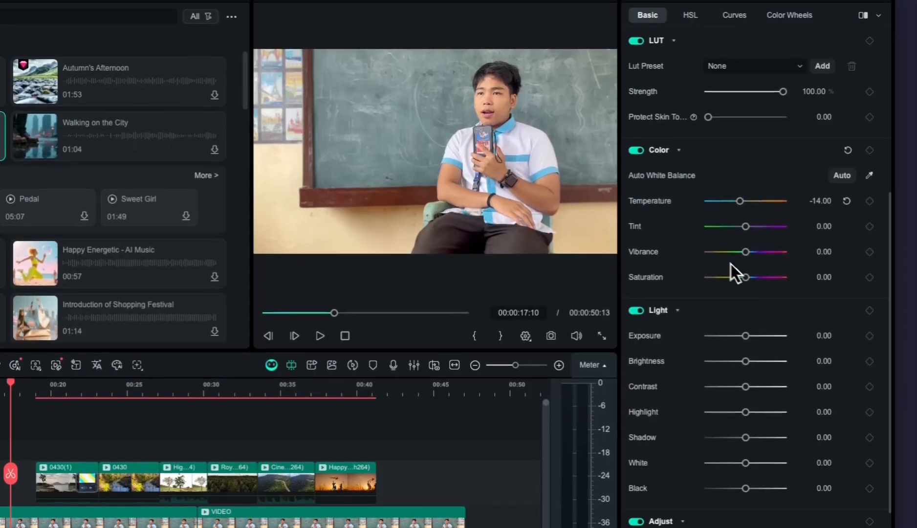
scroll(742, 268, down, 3)
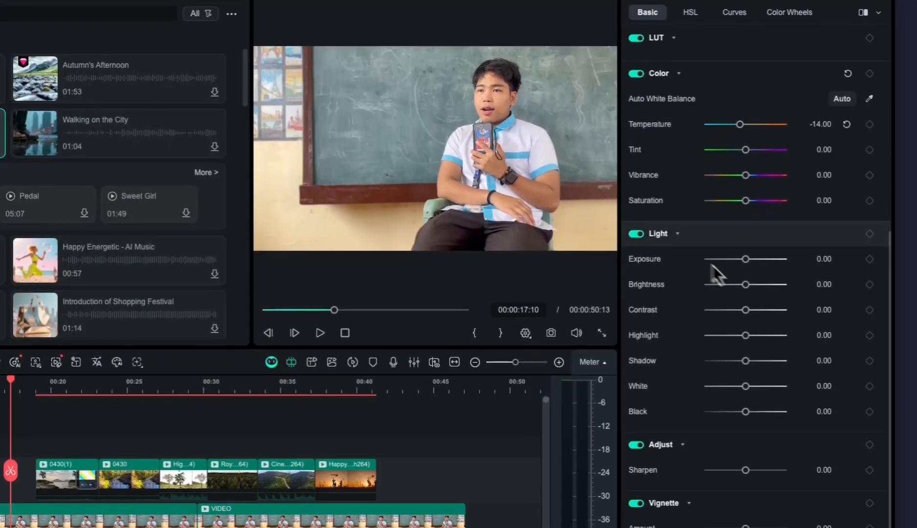
scroll(713, 268, down, 3)
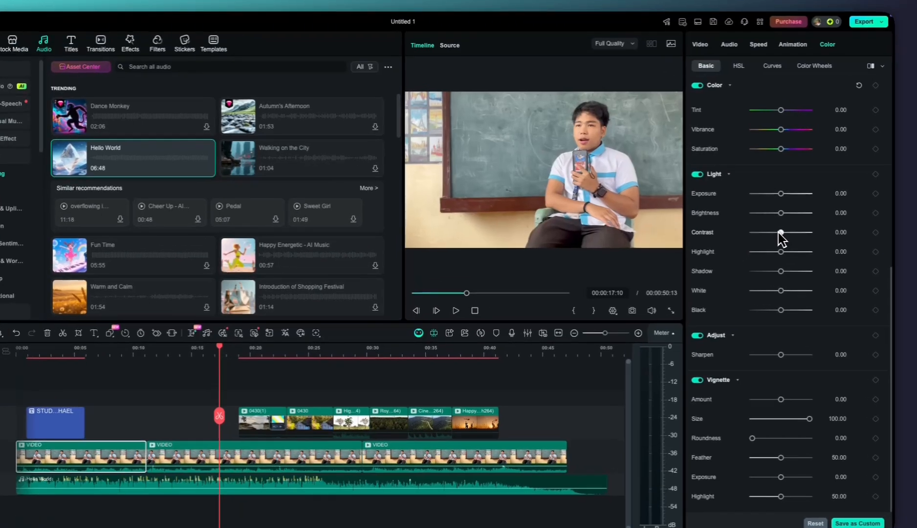
drag(788, 225, 793, 224)
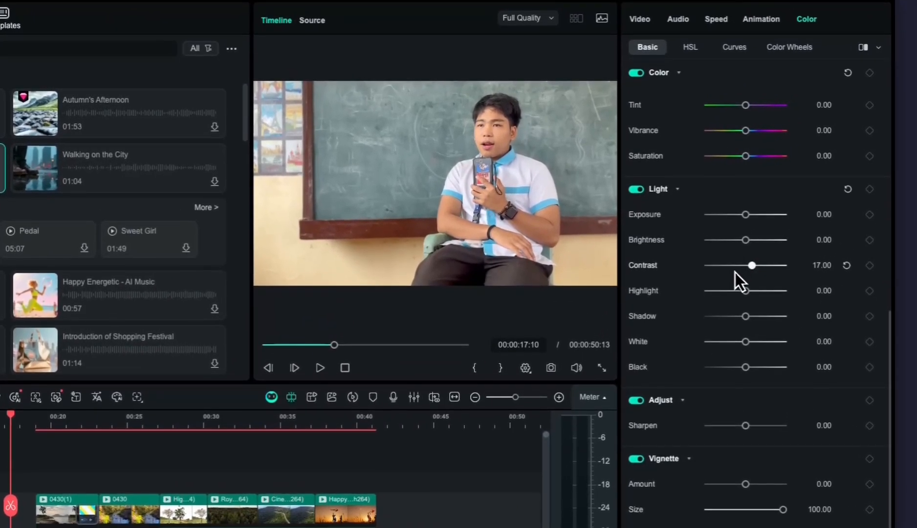
drag(750, 267, 760, 266)
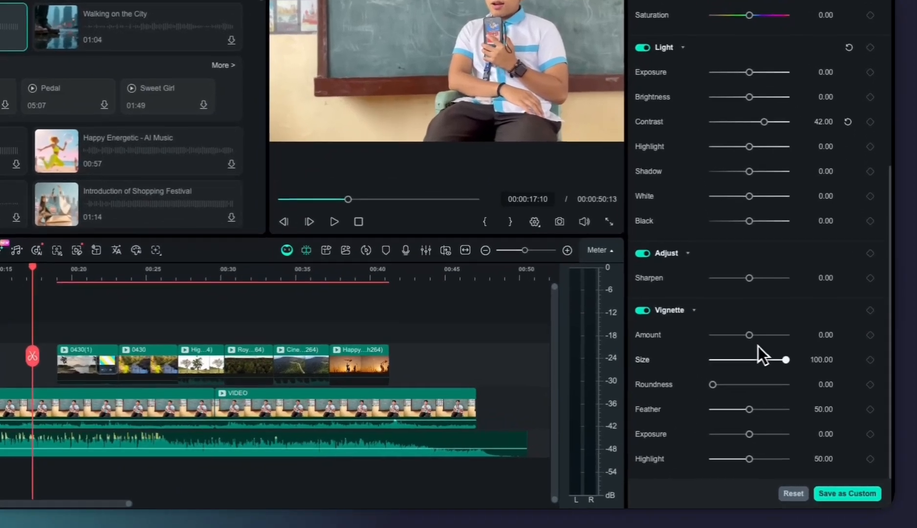
Look through the HSL, Curves and Color Wheels controls for the first VIDEO clip
scroll(746, 337, up, 10)
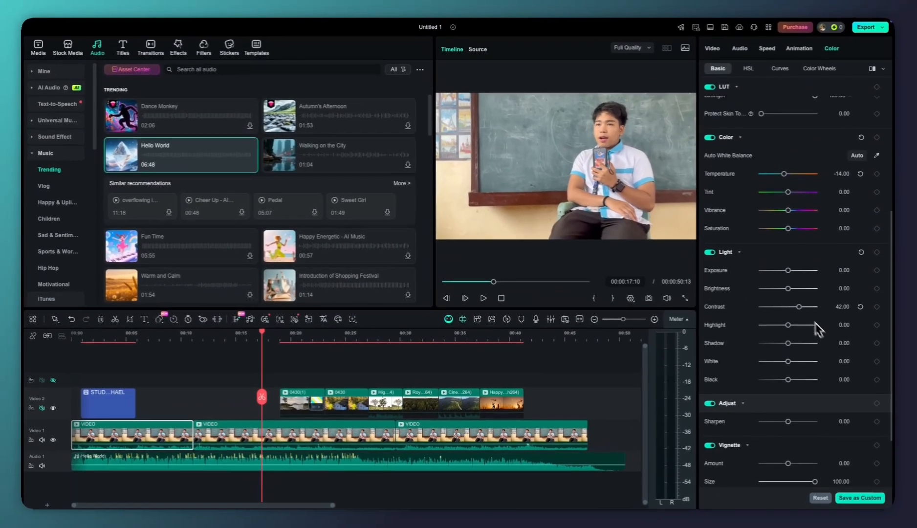
click(748, 69)
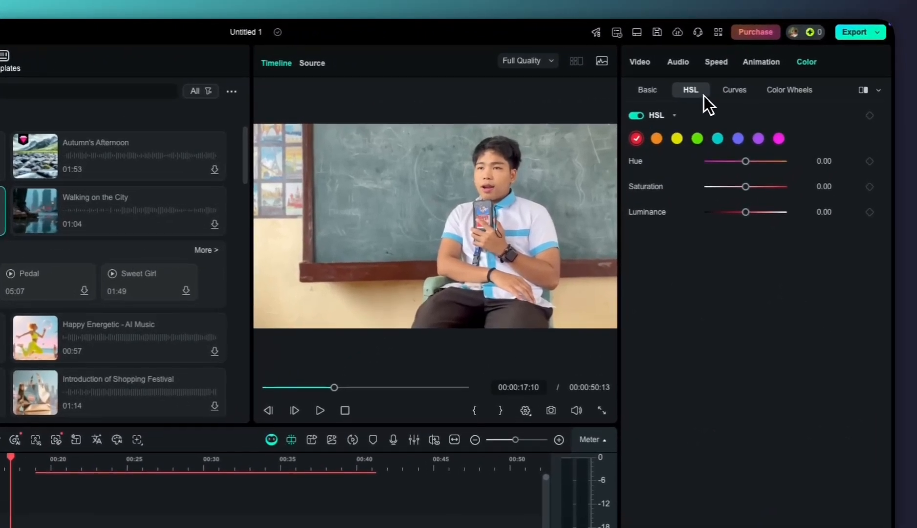
click(728, 95)
click(769, 94)
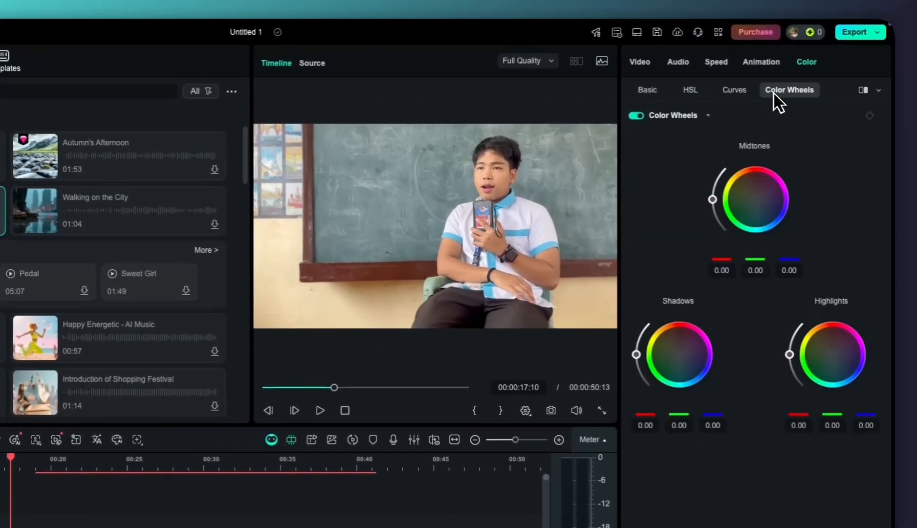
click(678, 96)
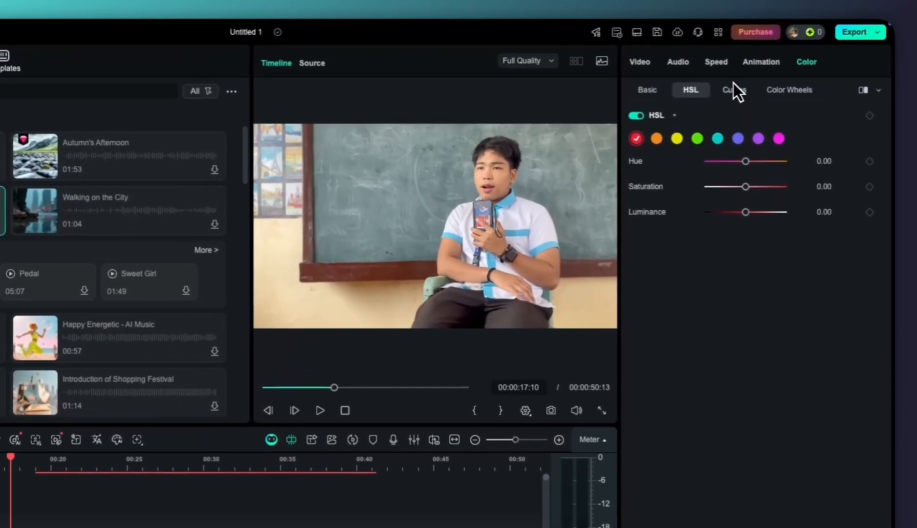
click(780, 69)
click(788, 90)
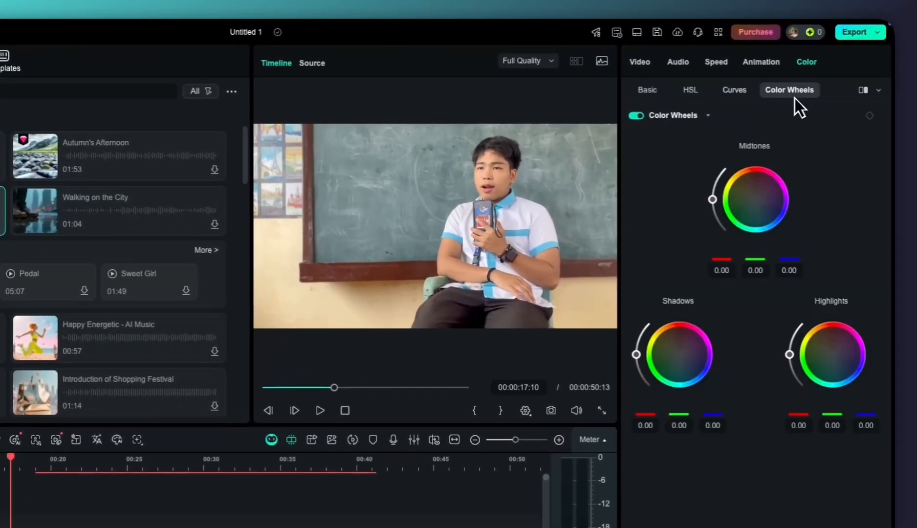
click(740, 91)
click(789, 90)
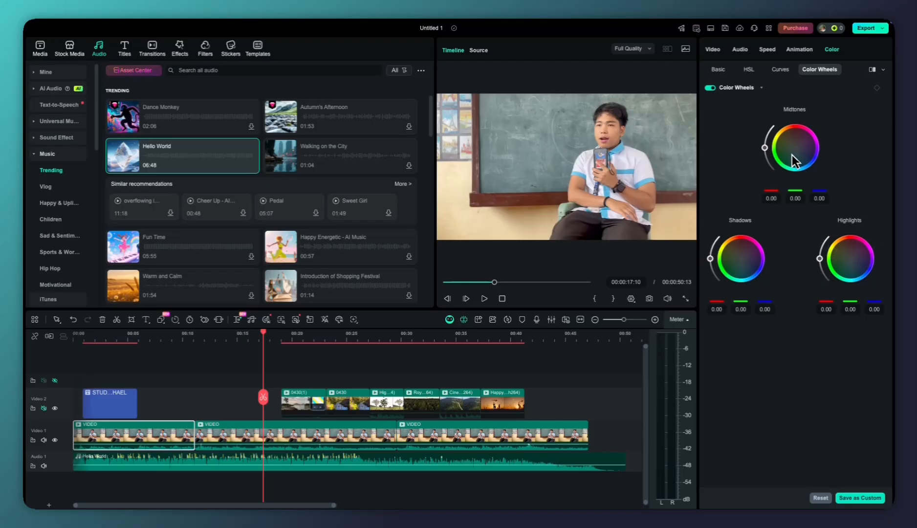
Save the first VIDEO clip's basic color adjustments as a custom preset named with the speaker's first name
click(718, 69)
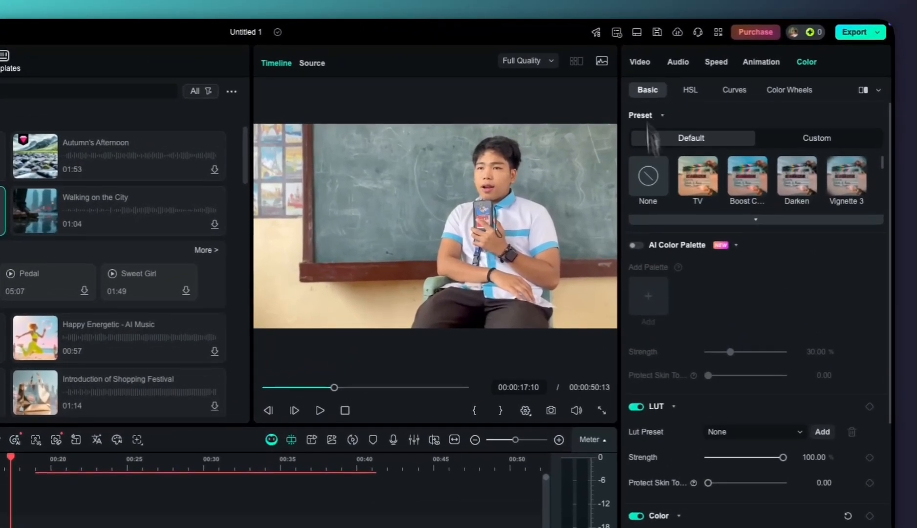
scroll(797, 231, down, 3)
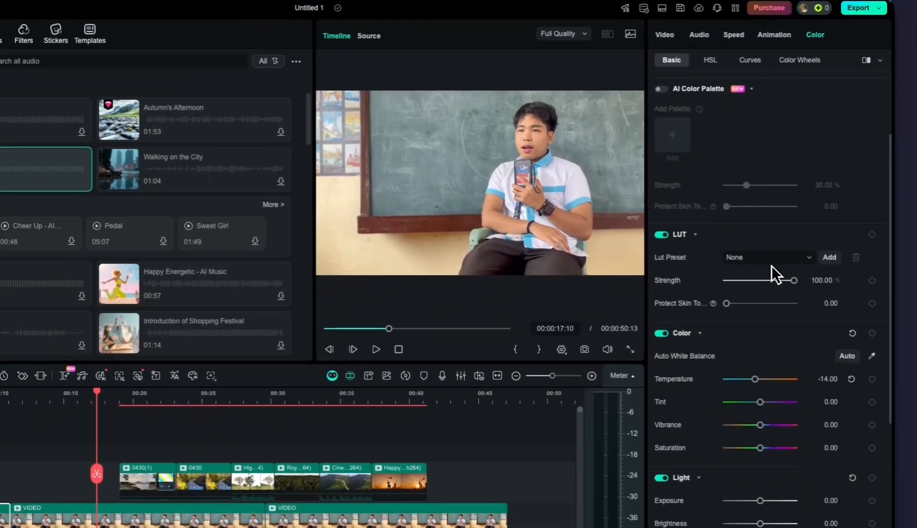
scroll(771, 265, down, 3)
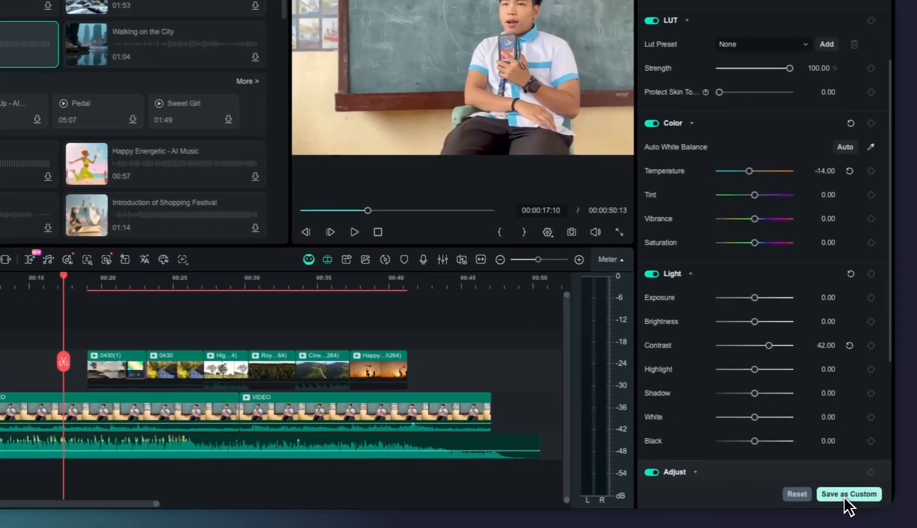
click(856, 498)
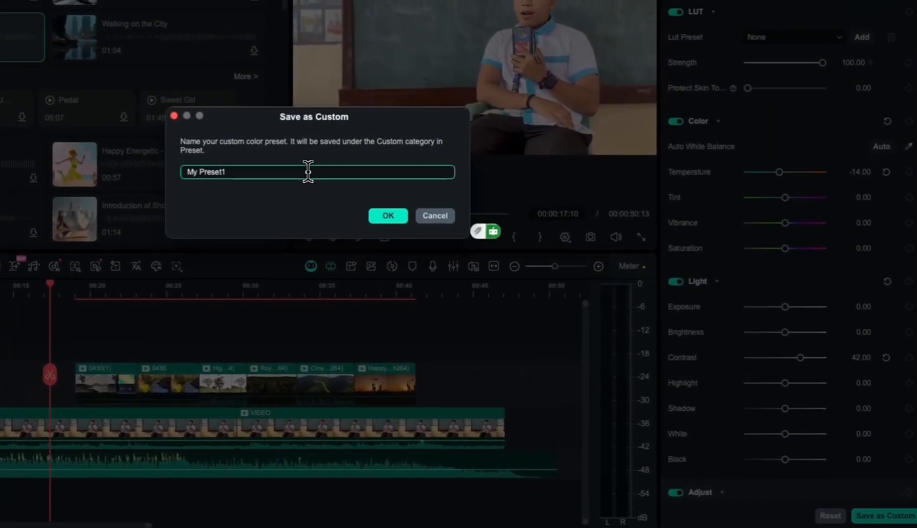
key(BackSpace)
key(BackSpace)
key(BackSpace)
key(BackSpace)
key(BackSpace)
key(BackSpace)
key(BackSpace)
key(BackSpace)
key(BackSpace)
key(BackSpace)
text(MICHAEL)
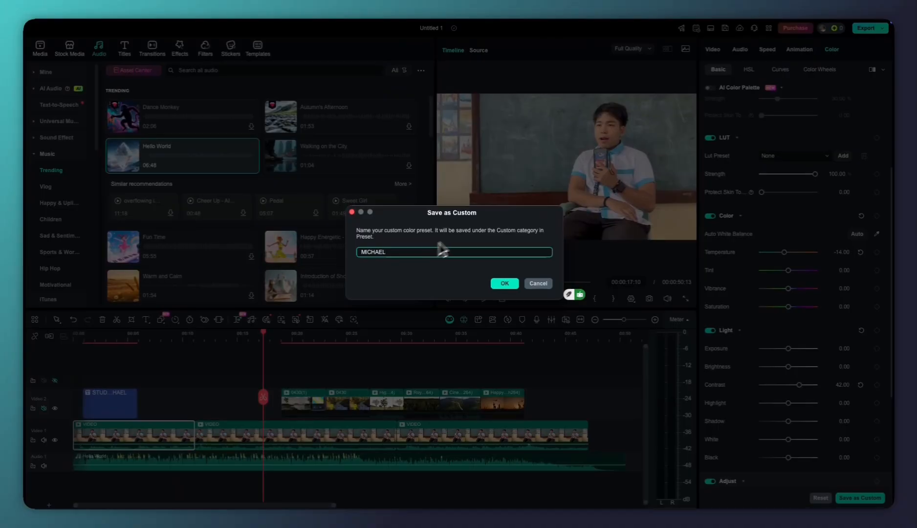
click(504, 283)
click(531, 255)
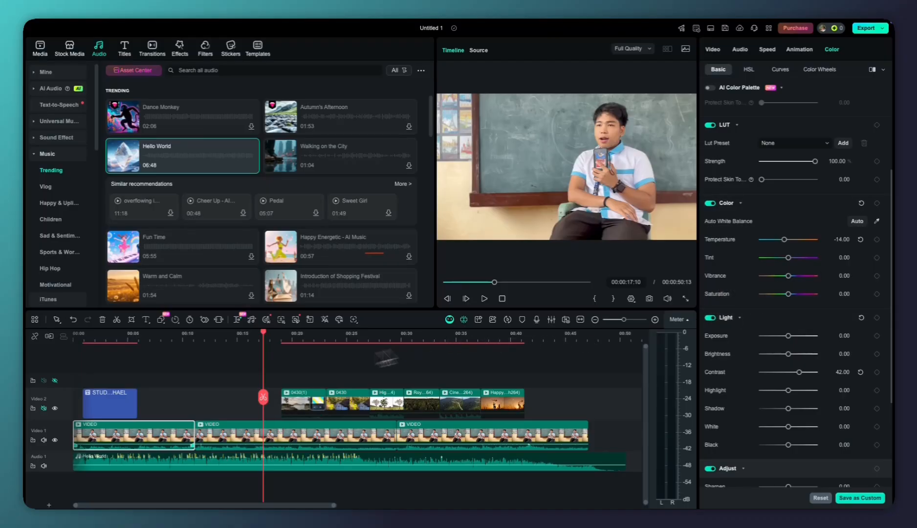
Copy the effects and filters, including the color correction, from the first VIDEO clip on the main track
click(239, 431)
right_click(195, 428)
mouse_move(258, 293)
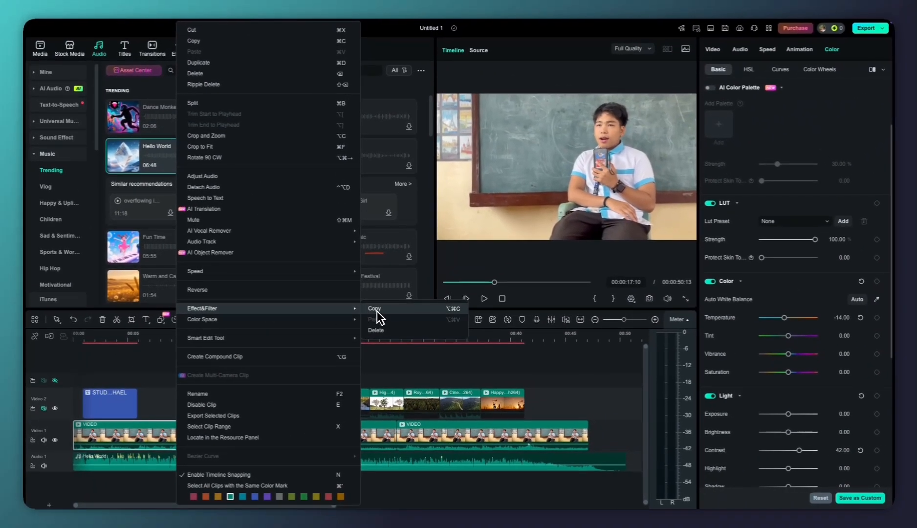
click(376, 311)
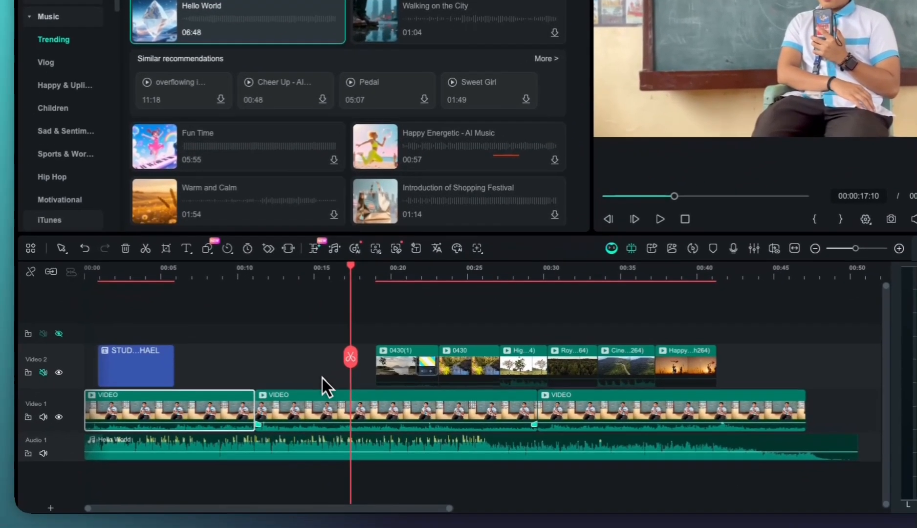
Paste the copied effects and filters onto the second and third VIDEO clips on the main track
click(339, 389)
right_click(449, 399)
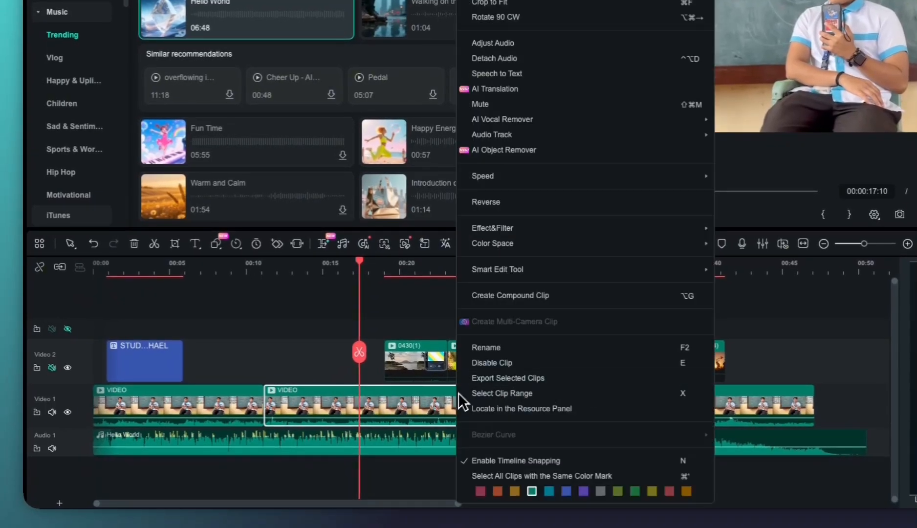
mouse_move(547, 230)
click(737, 241)
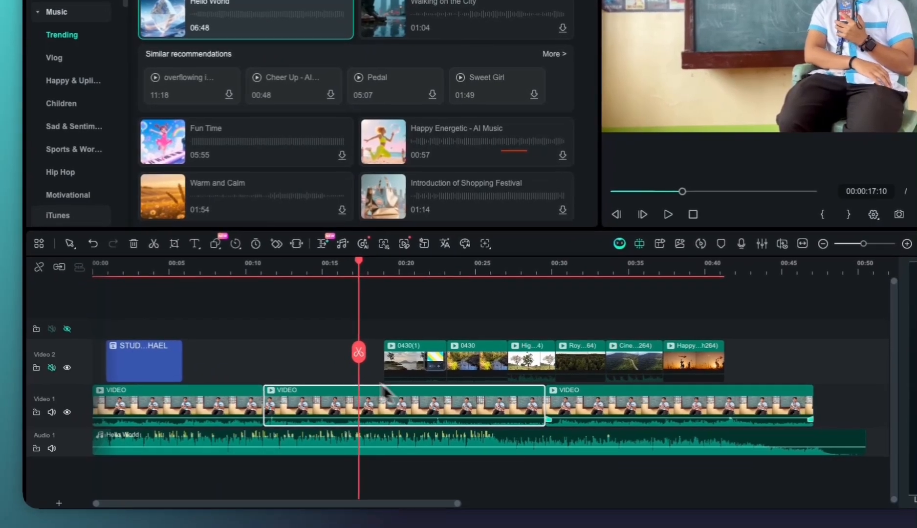
click(587, 408)
right_click(587, 408)
mouse_move(661, 234)
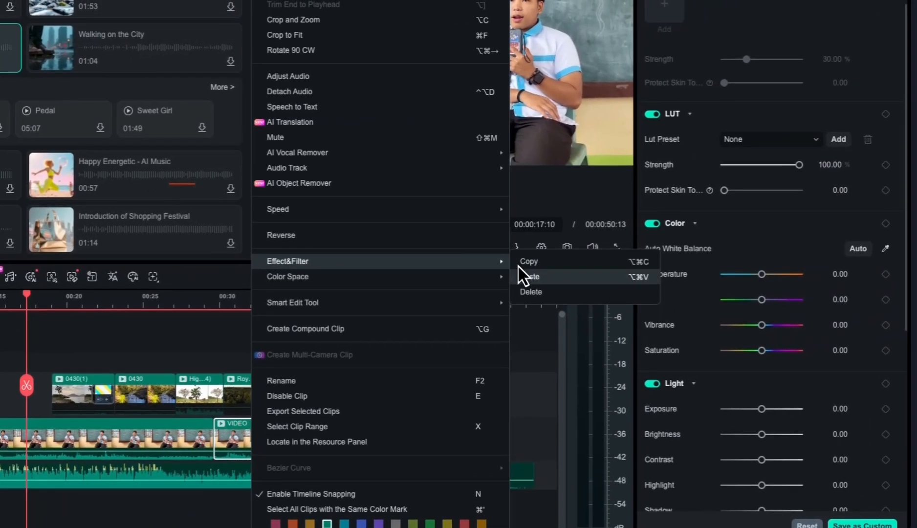
click(857, 243)
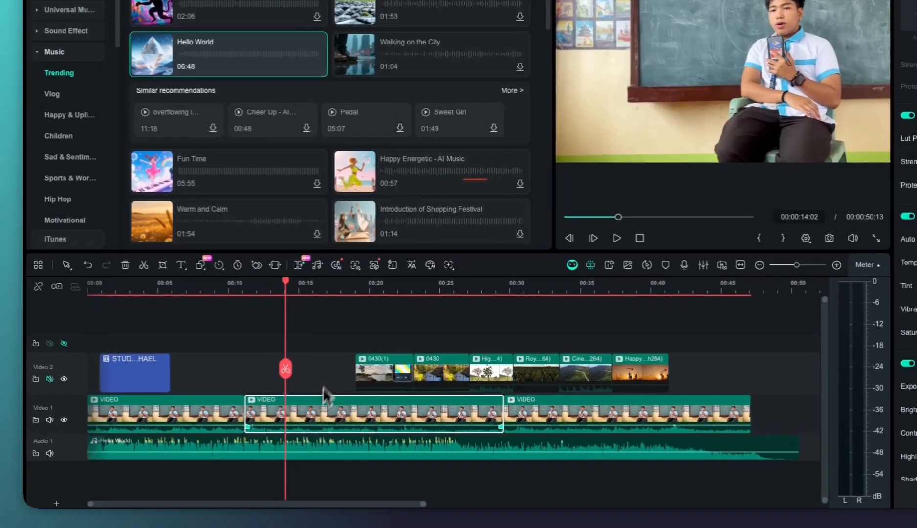
Compare the second VIDEO clip before and after color correction in the side-by-side, left/right and top/bottom split views, then close the comparison
click(253, 436)
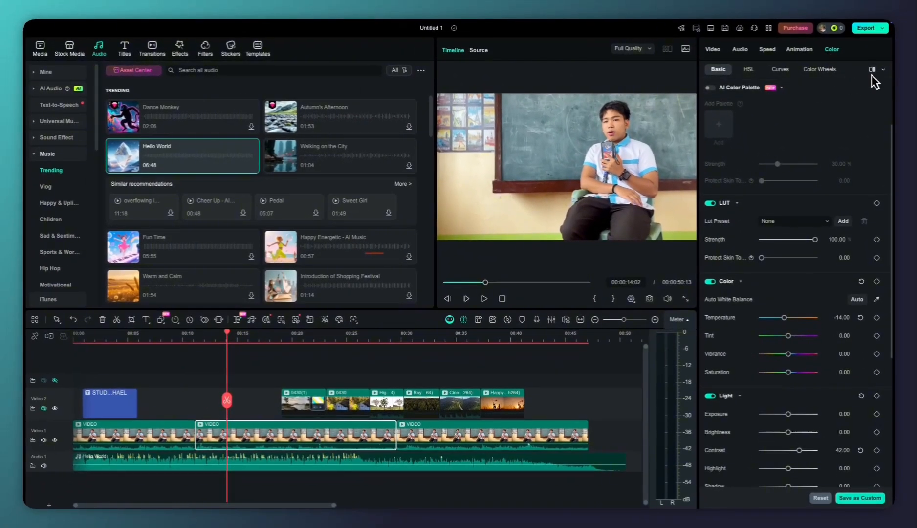
click(879, 71)
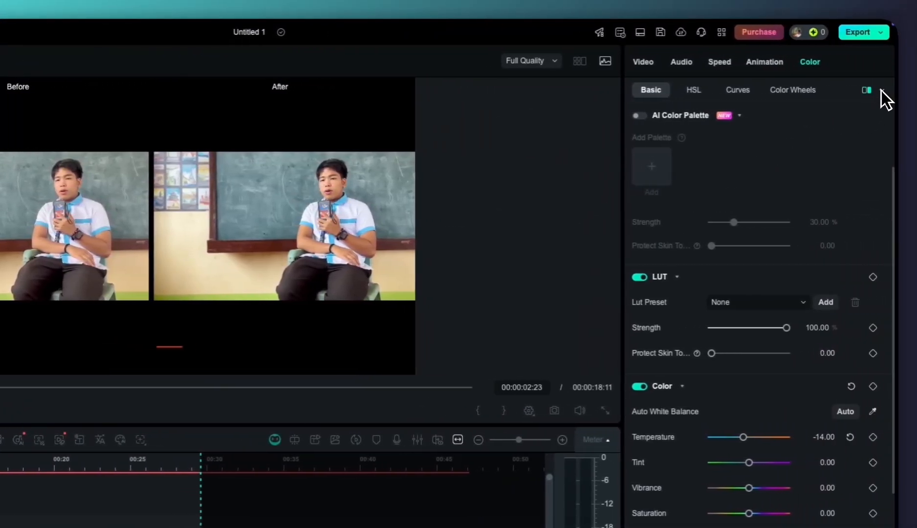
click(879, 91)
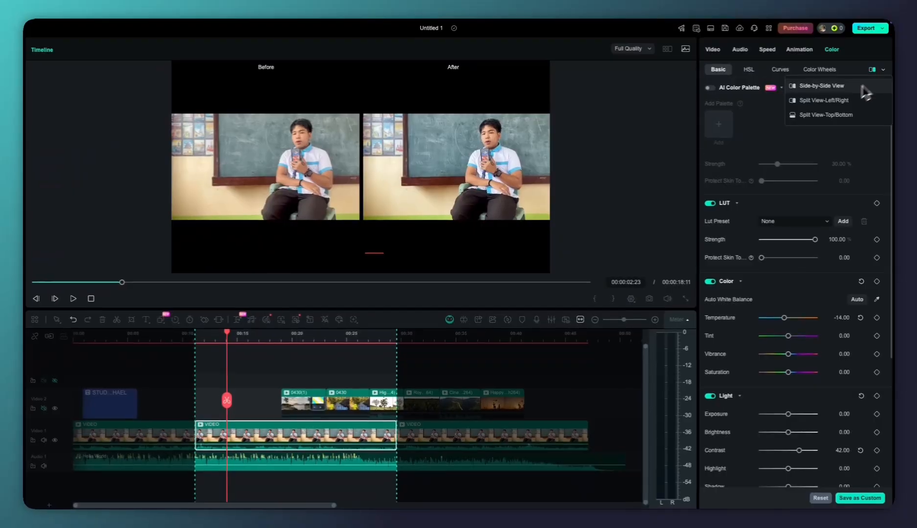
click(825, 100)
click(883, 72)
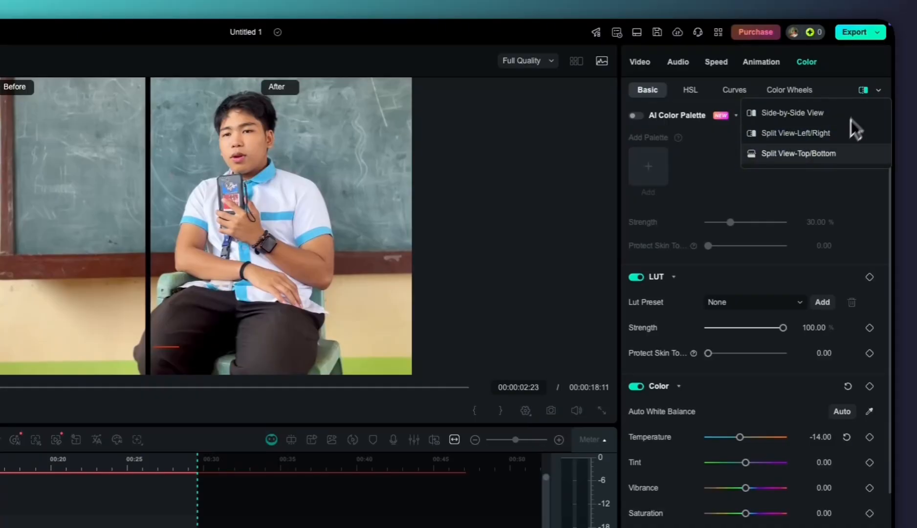
click(832, 154)
click(878, 90)
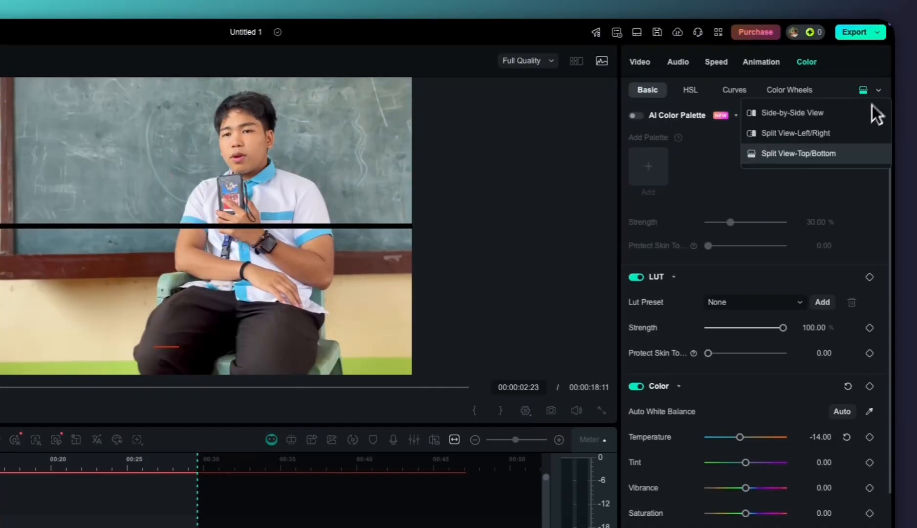
click(842, 112)
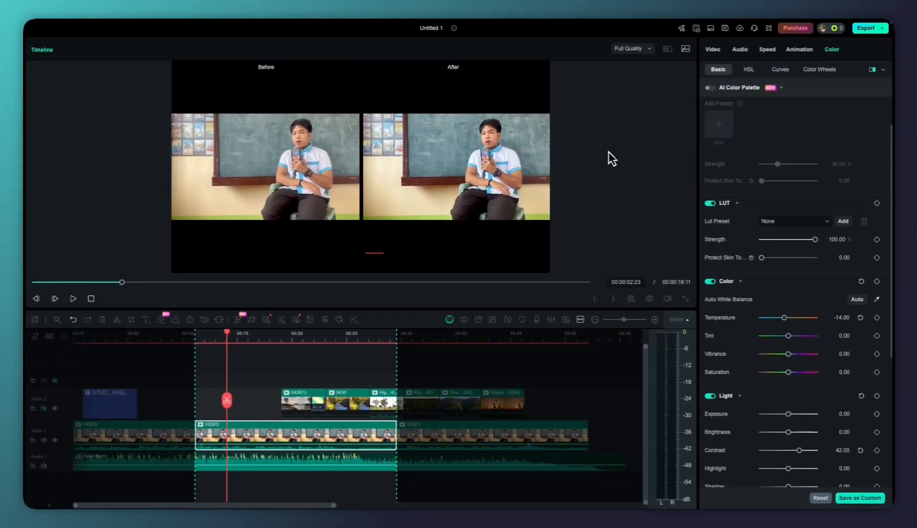
click(872, 69)
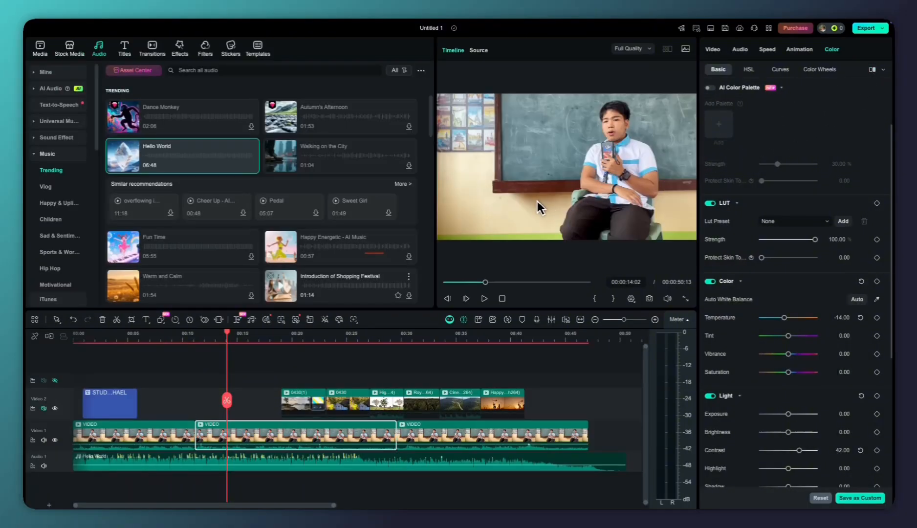
click(258, 364)
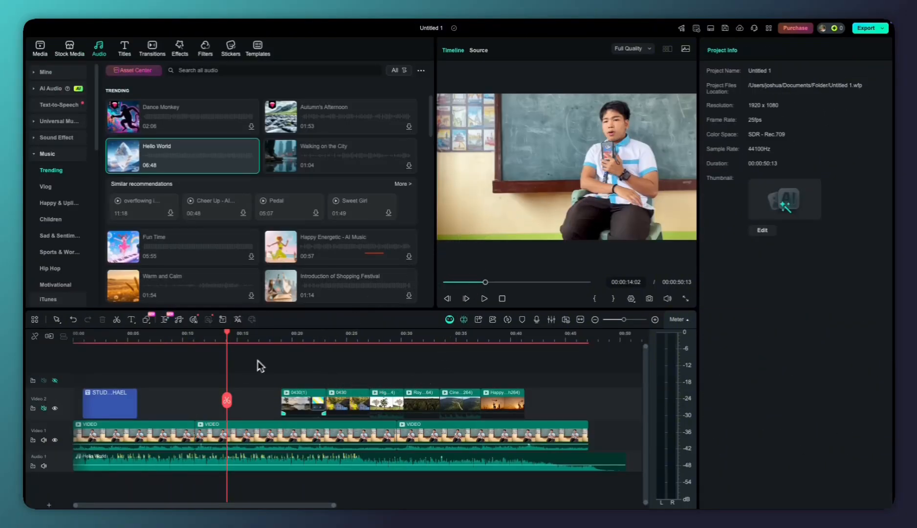
Open the export settings for the project and title the exported video My Project Tutorial
drag(226, 399, 255, 391)
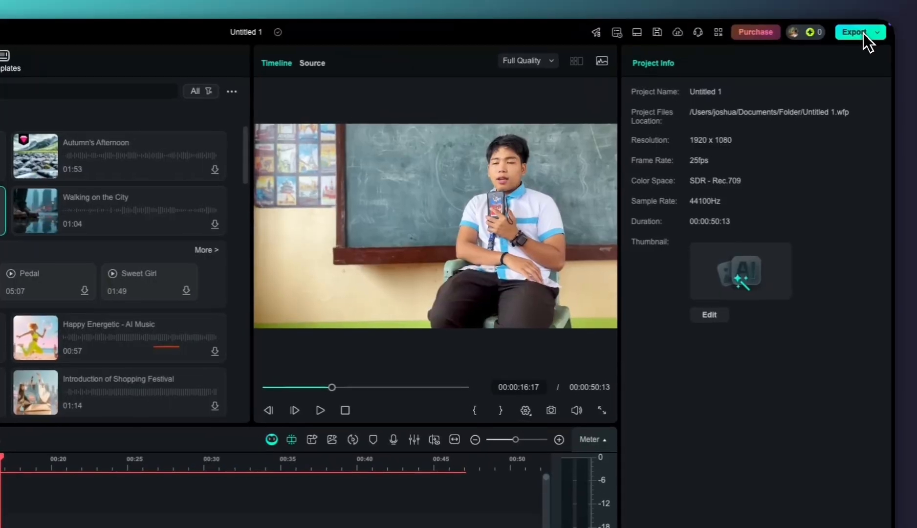
click(870, 30)
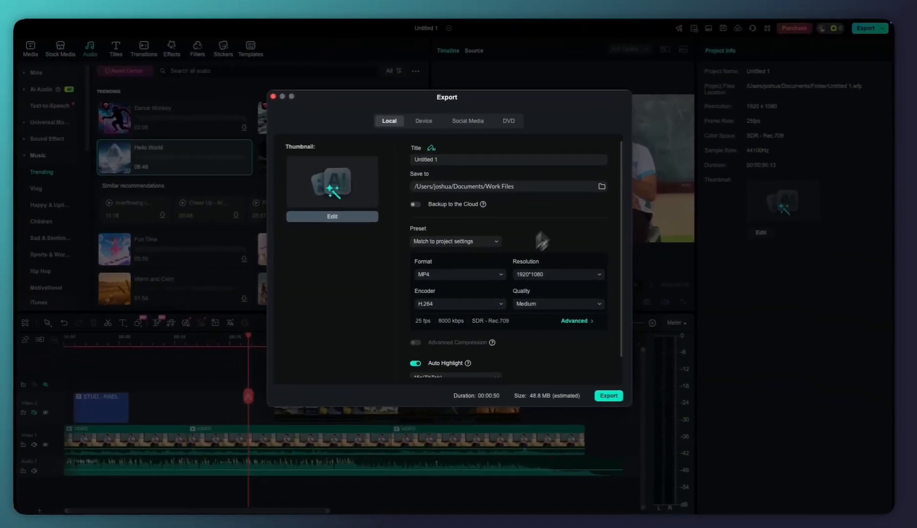
mouse_move(327, 271)
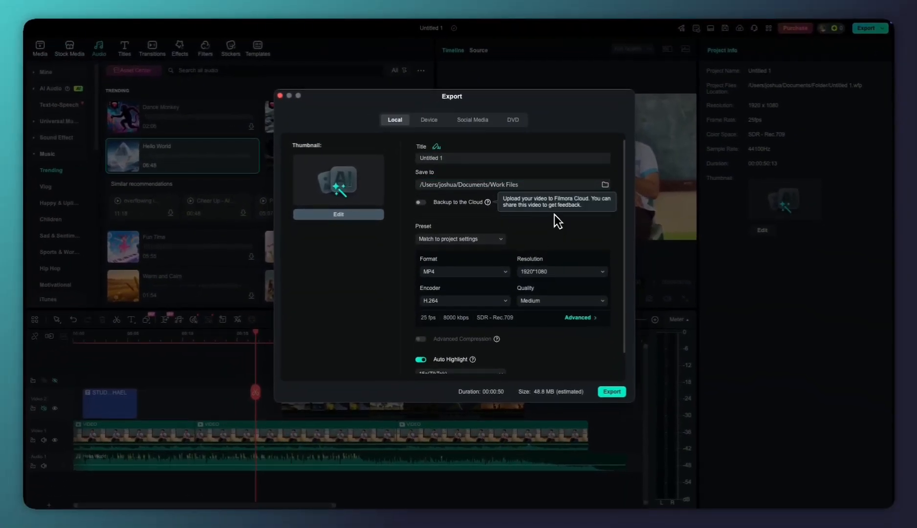
click(447, 157)
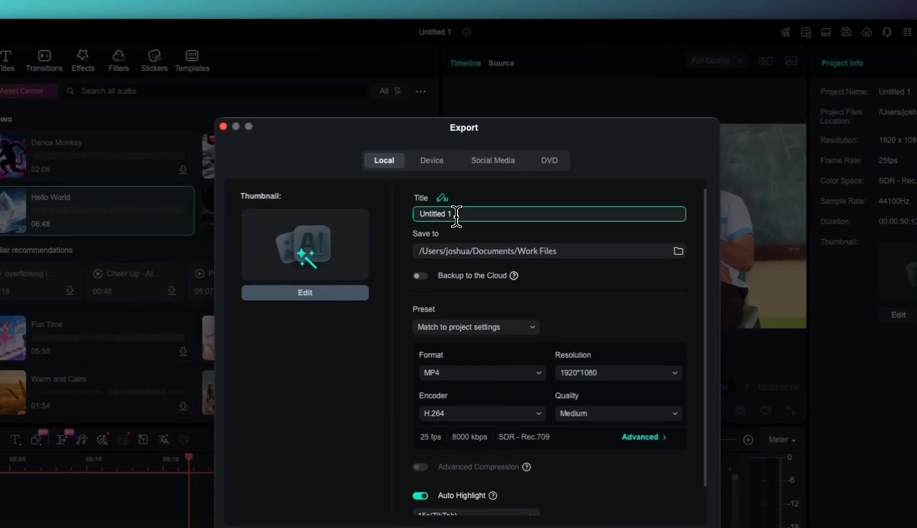
triple_click(456, 215)
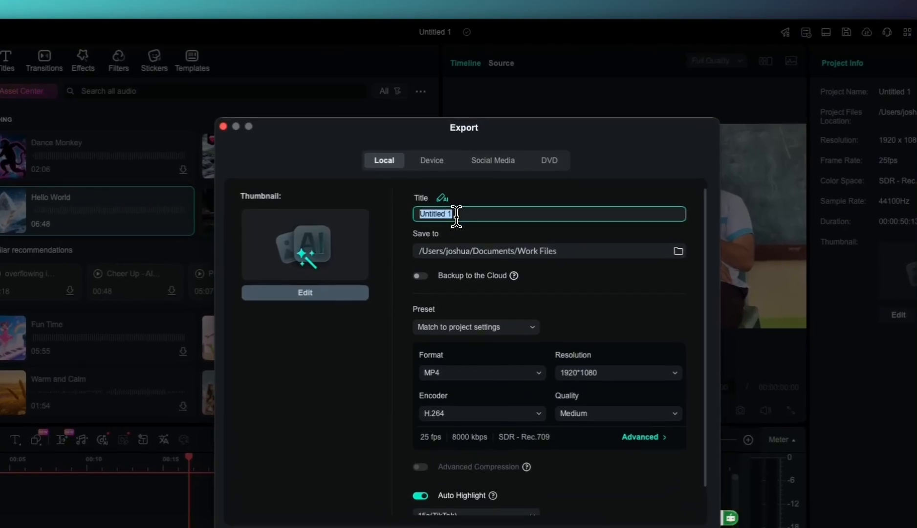
text(My Project Tutorial)
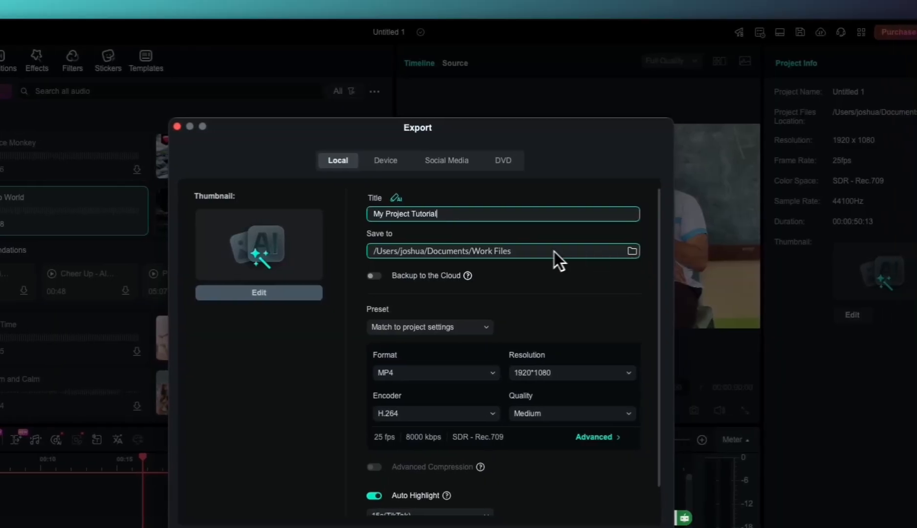
Set the export's save location to the WONDERSHARE FILMORA folder inside Work Files
click(671, 252)
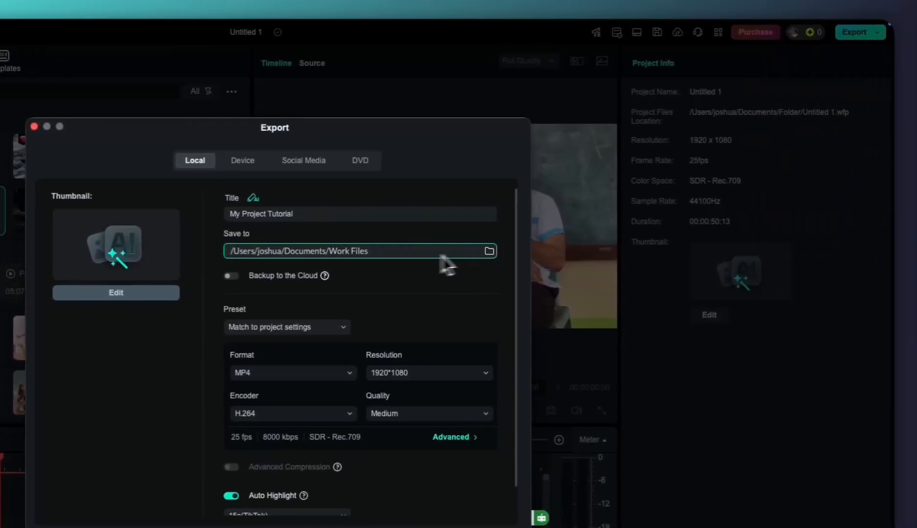
click(404, 253)
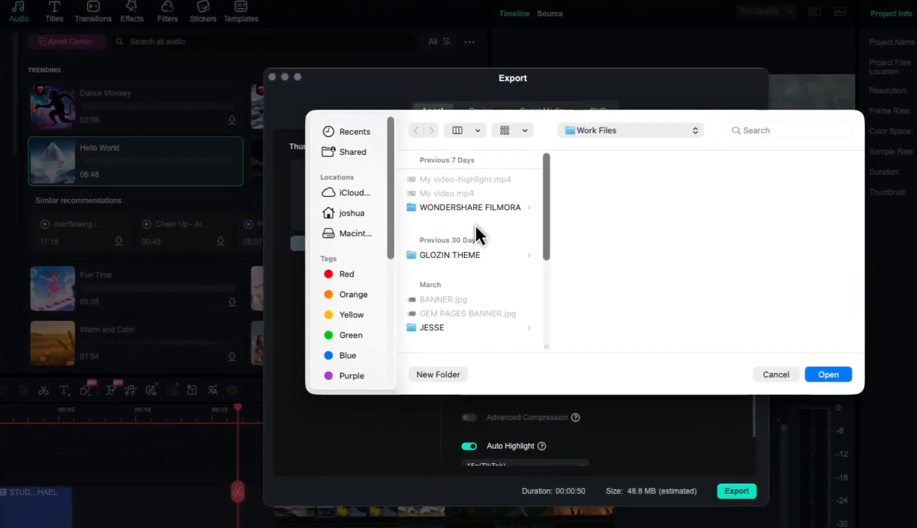
click(318, 247)
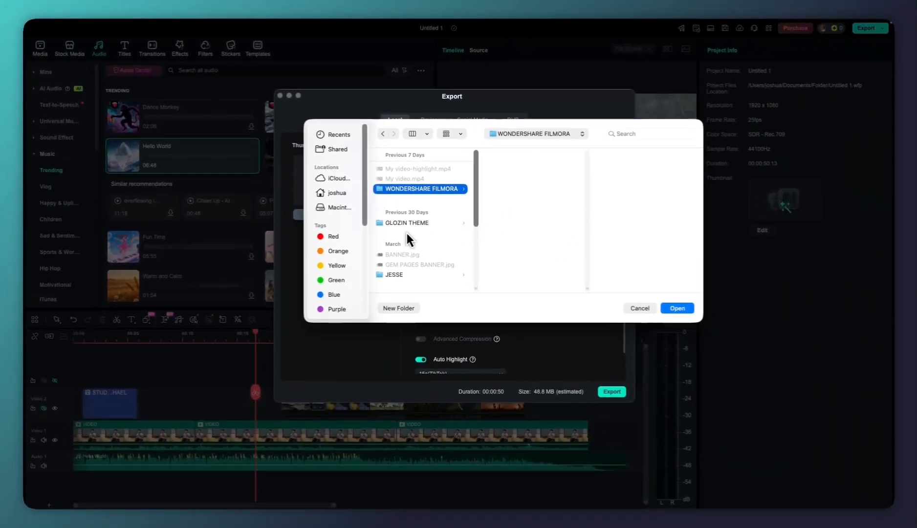
key(Return)
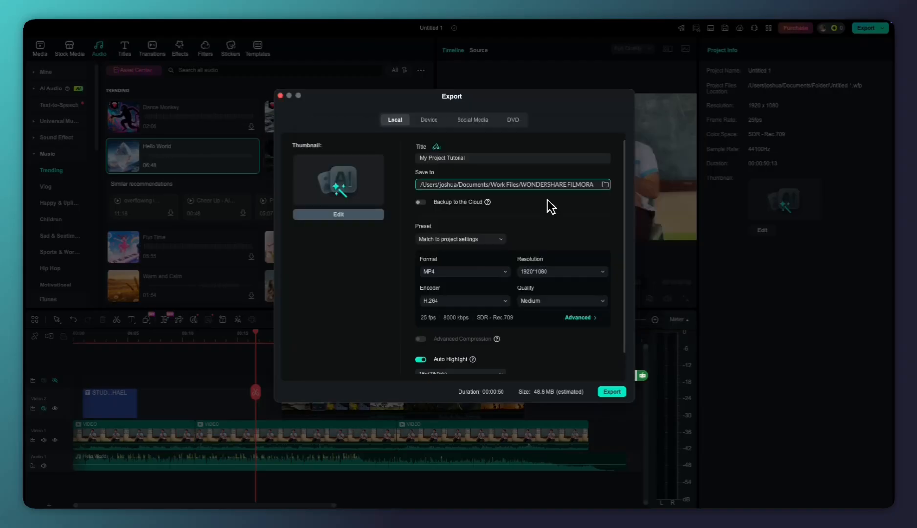
Keep the export preset on Match to project settings and the format on MP4 after viewing the other formats
click(464, 238)
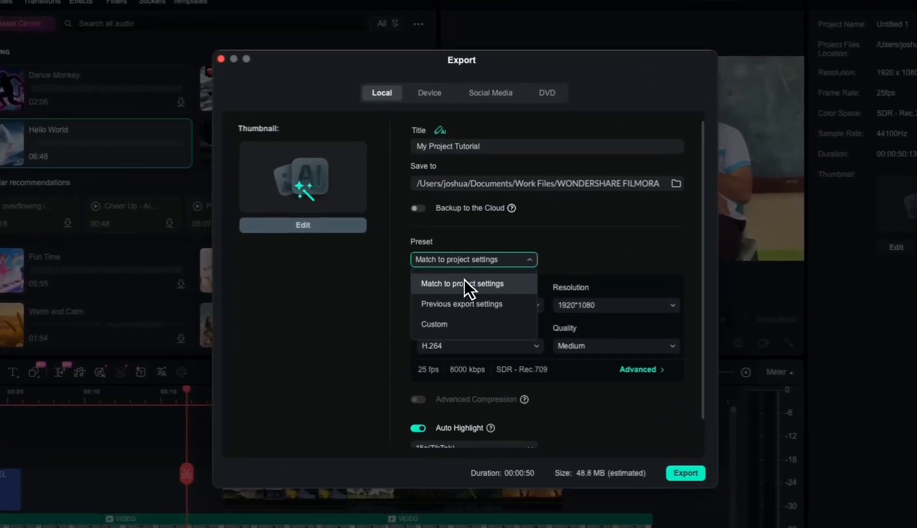
click(471, 283)
scroll(481, 266, down, 1)
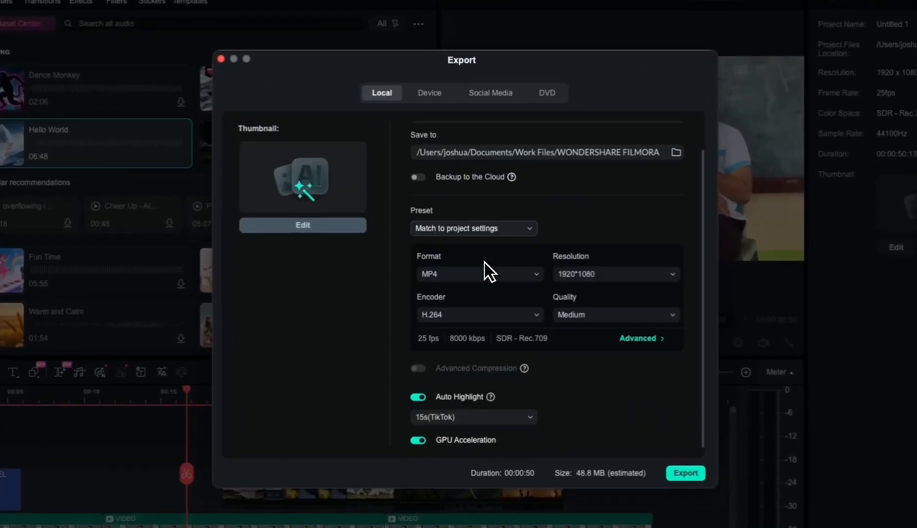
click(494, 275)
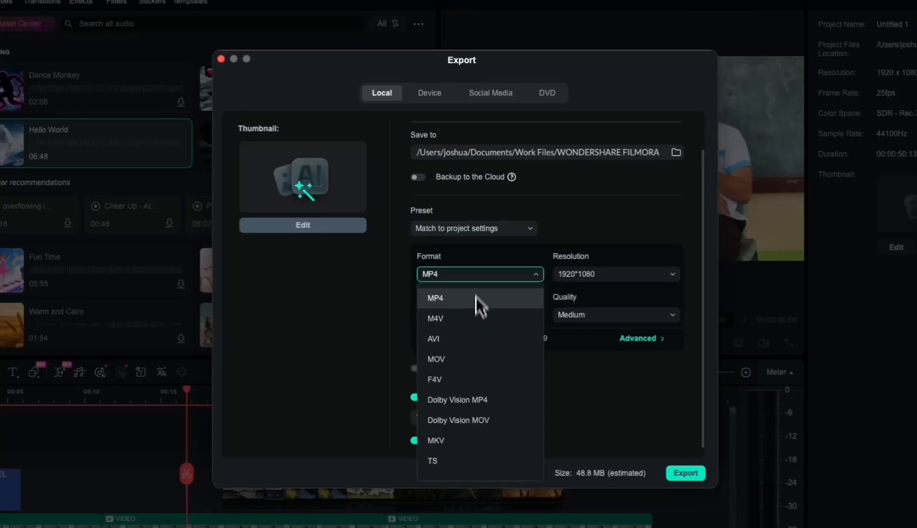
click(475, 296)
click(514, 275)
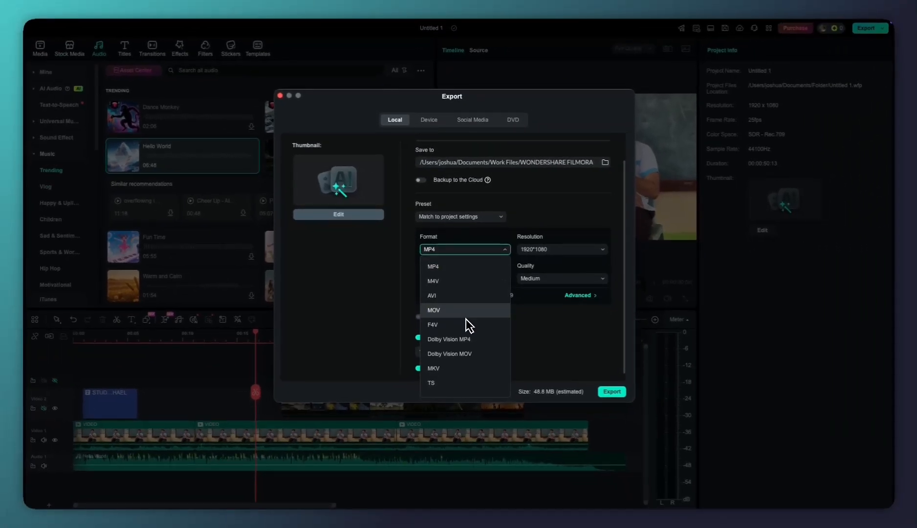
click(477, 272)
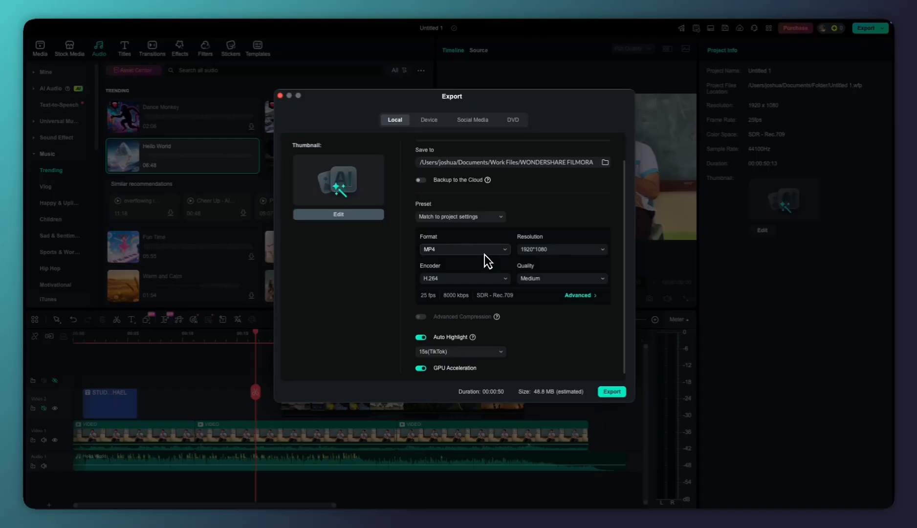
Set the export quality to High and keep the resolution at 1920*1080
click(539, 277)
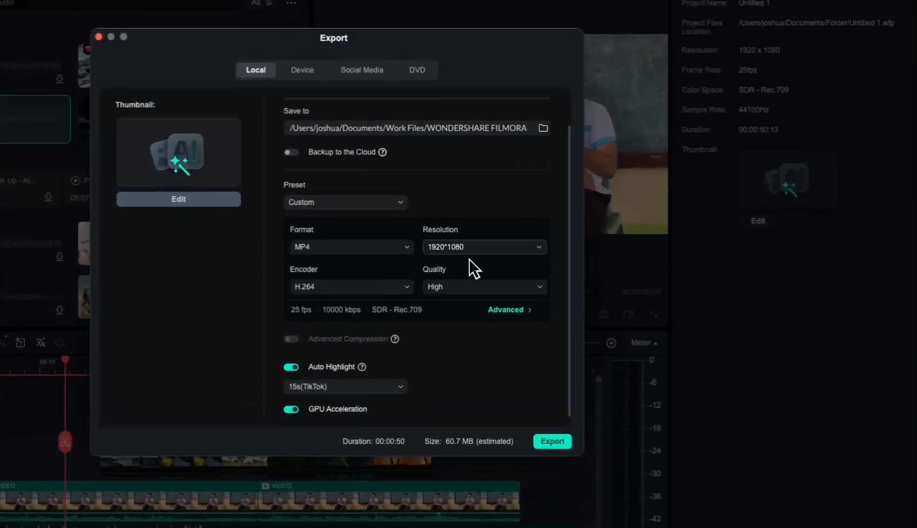
click(552, 250)
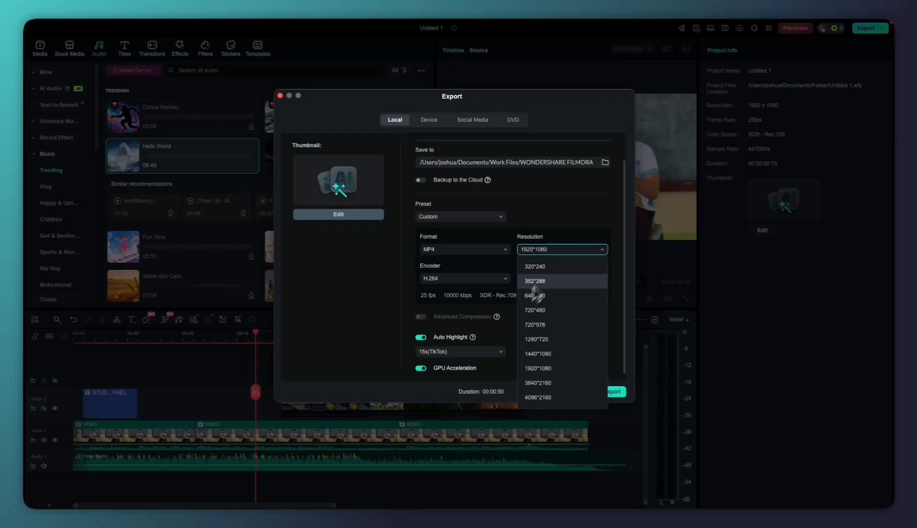
click(549, 250)
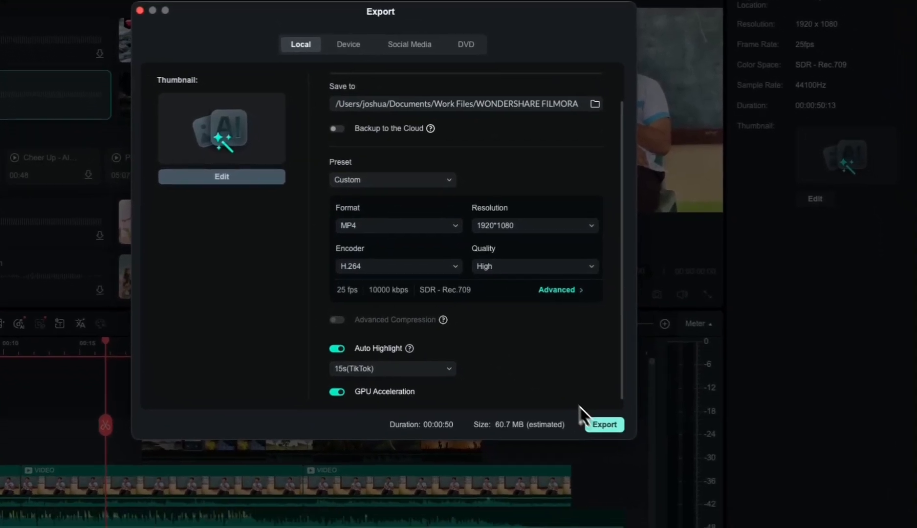
Export the video with the watermark instead of purchasing a plan
click(604, 423)
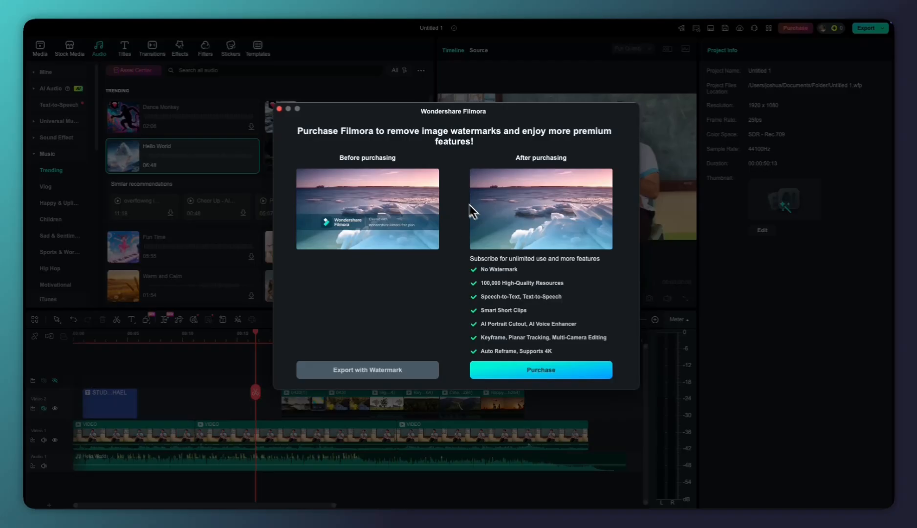
click(364, 371)
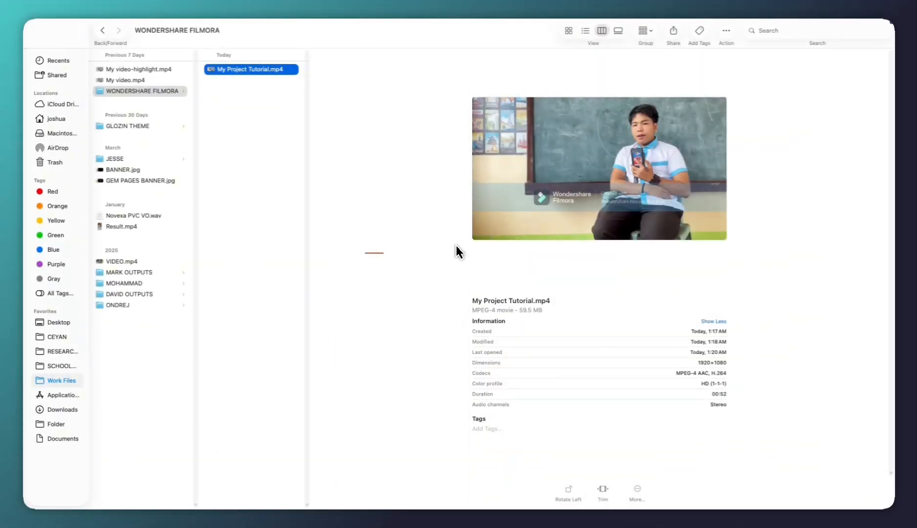
Open the exported My Project Tutorial.mp4 from the WONDERSHARE FILMORA folder in Finder and check its playback
right_click(261, 71)
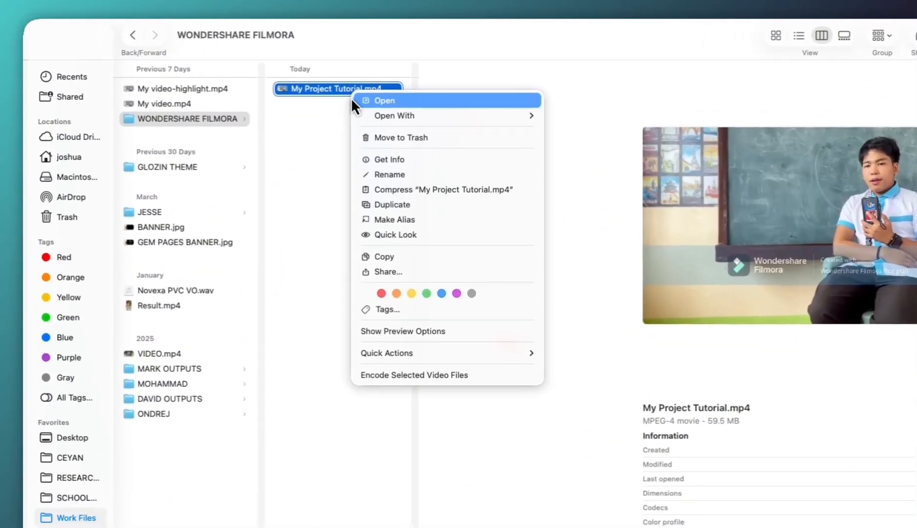
click(353, 100)
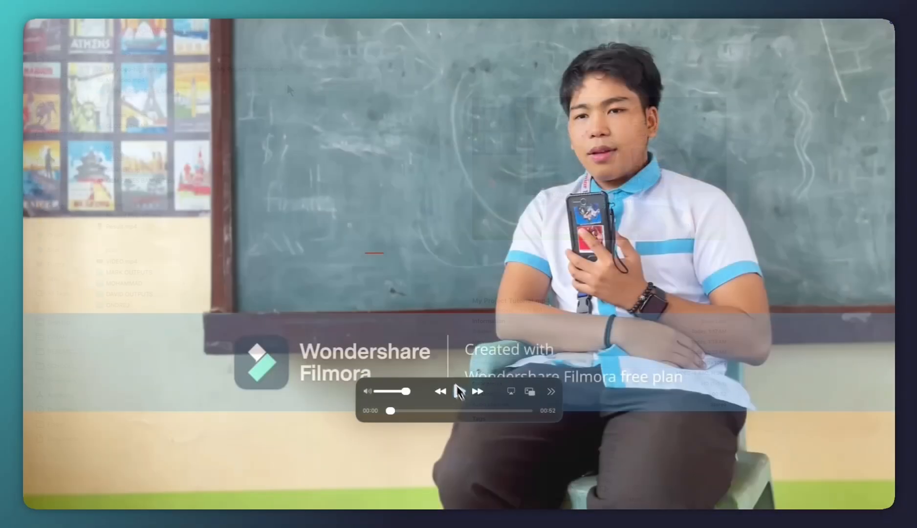
click(459, 391)
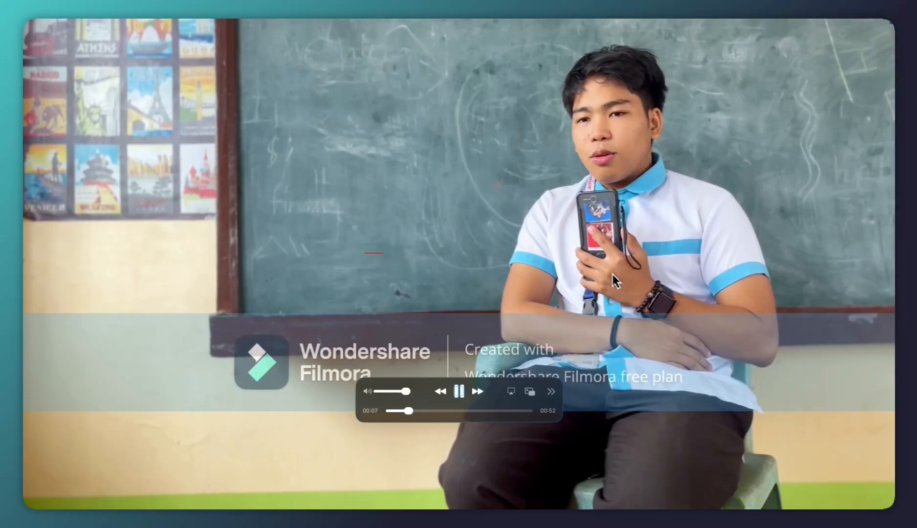
click(461, 391)
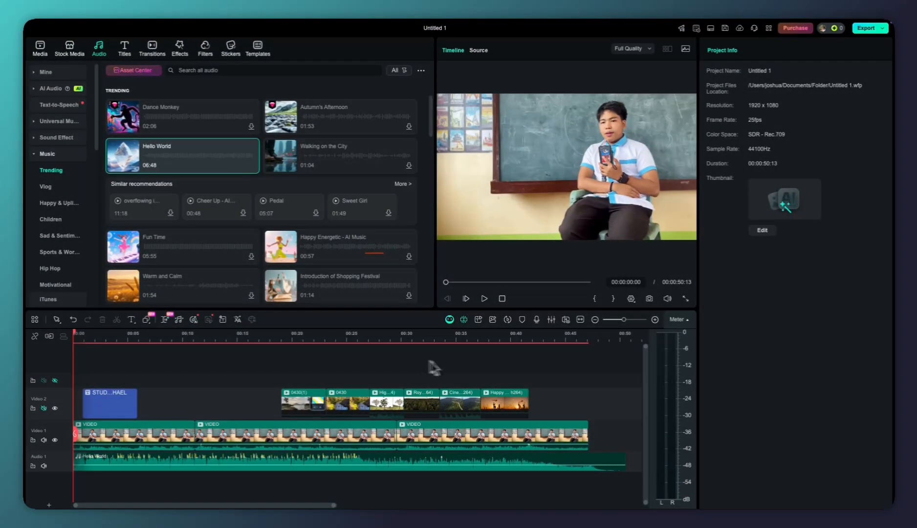
Cut off the end of the Hello World music on the audio track at about 00:00:48:22
drag(88, 432, 328, 434)
click(607, 462)
key(Delete)
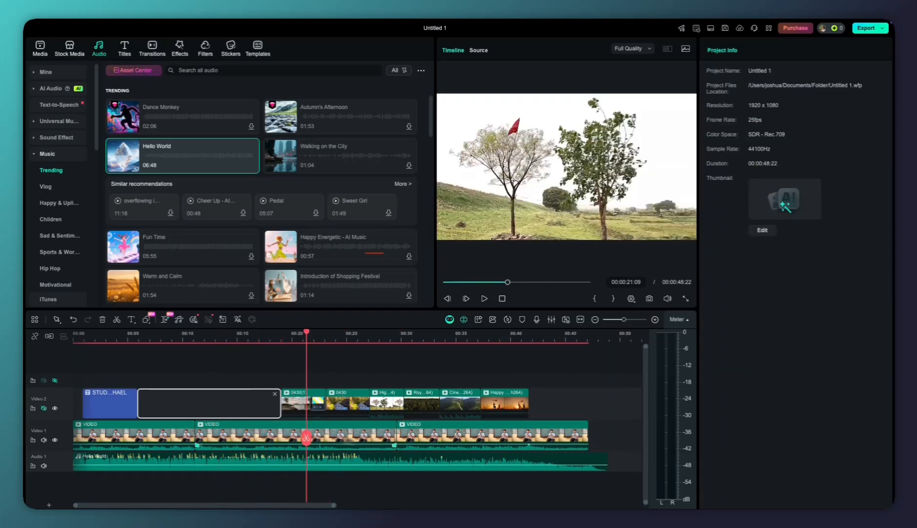
scroll(337, 436, down, 3)
scroll(399, 430, up, 3)
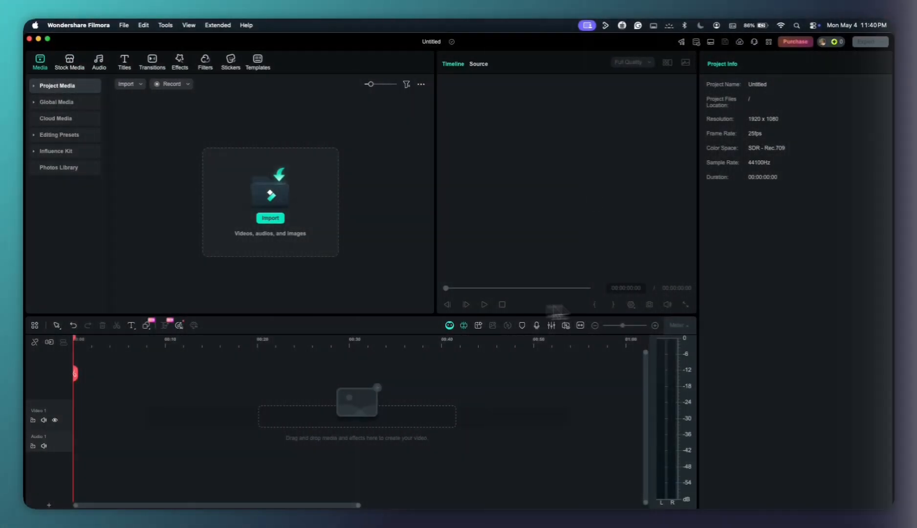
click(525, 341)
mouse_move(622, 325)
mouse_down()
mouse_move(606, 325)
mouse_move(626, 324)
mouse_up()
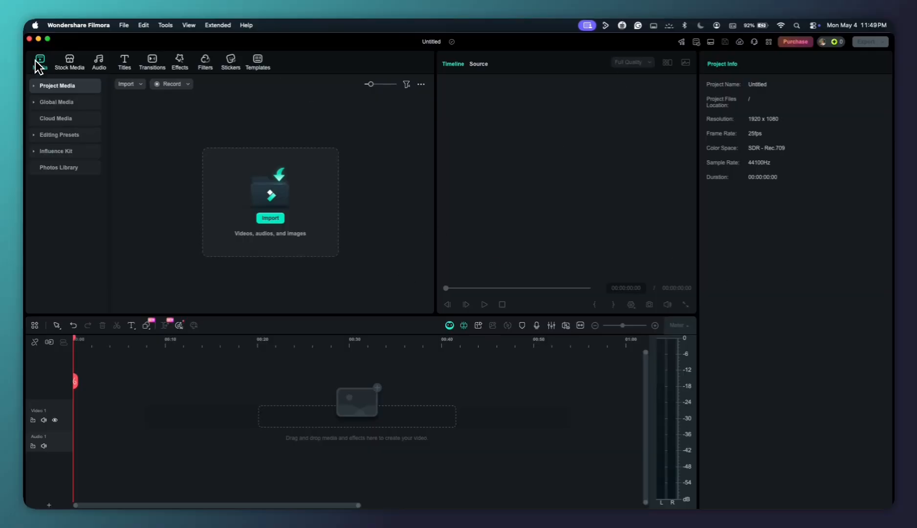
click(637, 364)
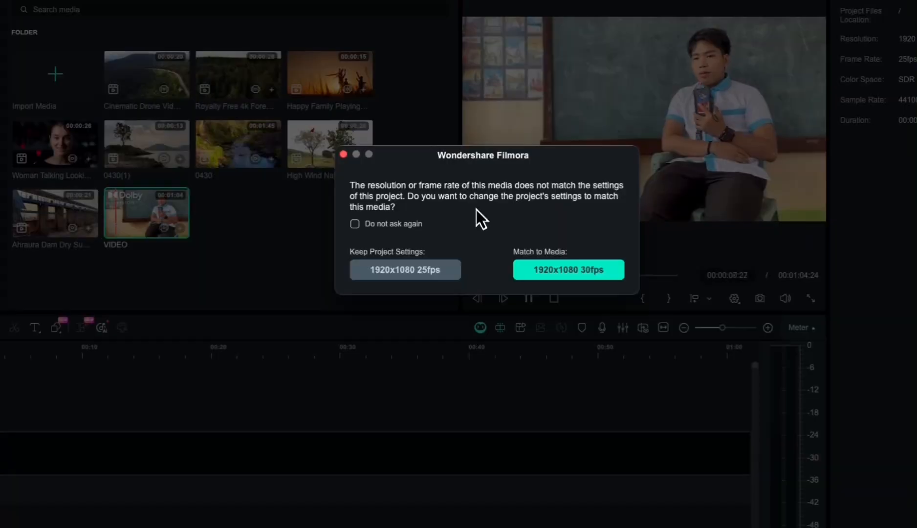
click(360, 251)
click(520, 284)
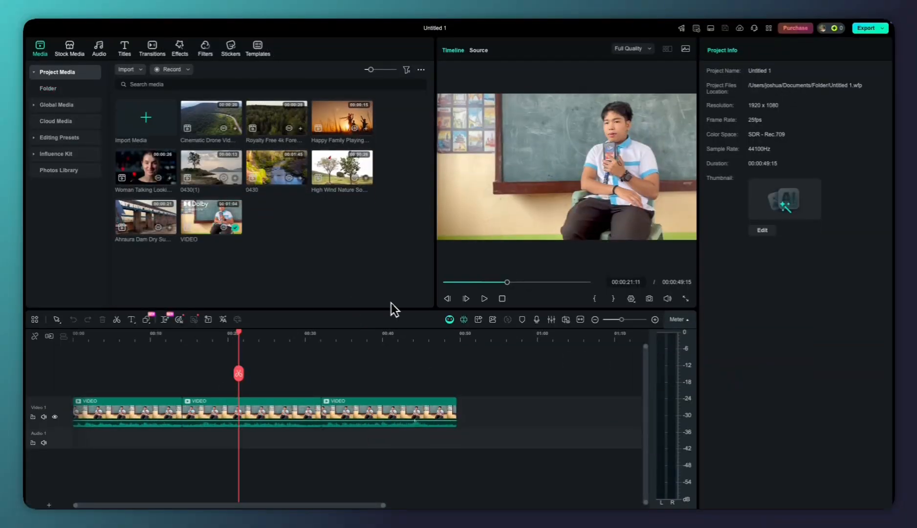
click(213, 198)
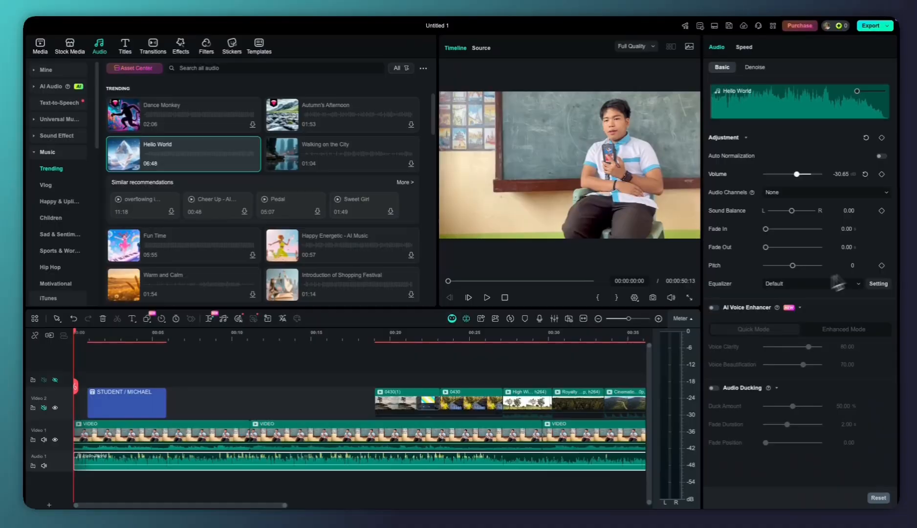
drag(765, 229, 768, 229)
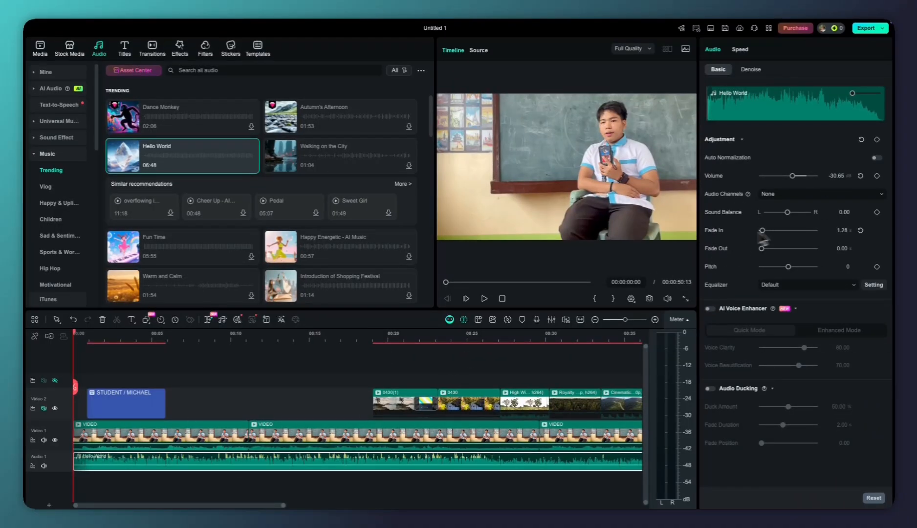
click(218, 448)
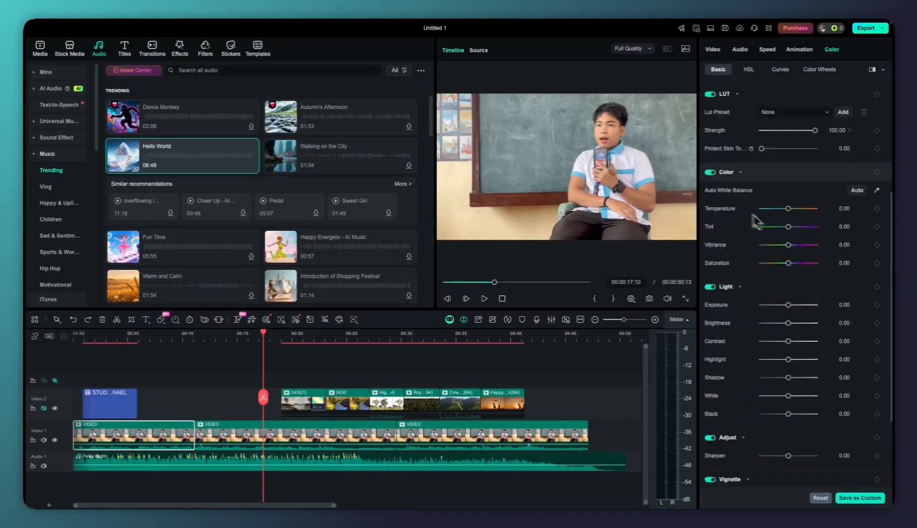
scroll(792, 220, down, 4)
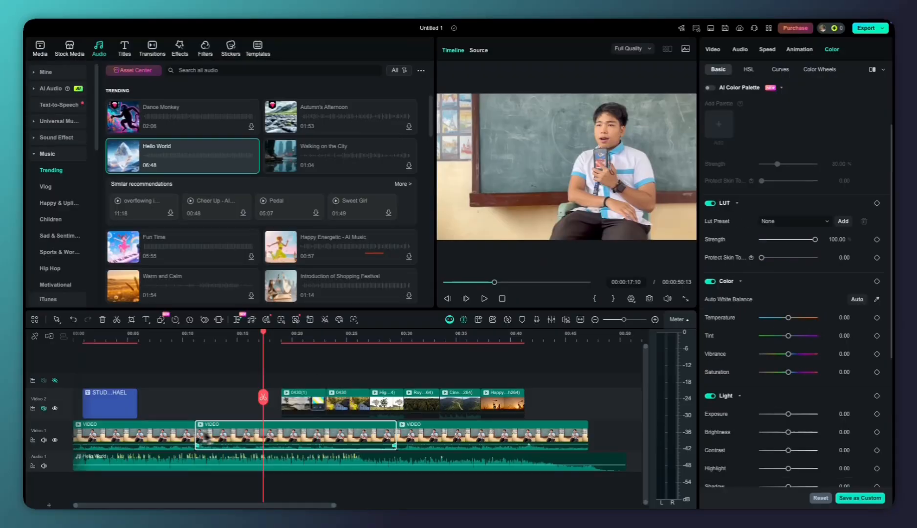
right_click(424, 435)
mouse_move(602, 309)
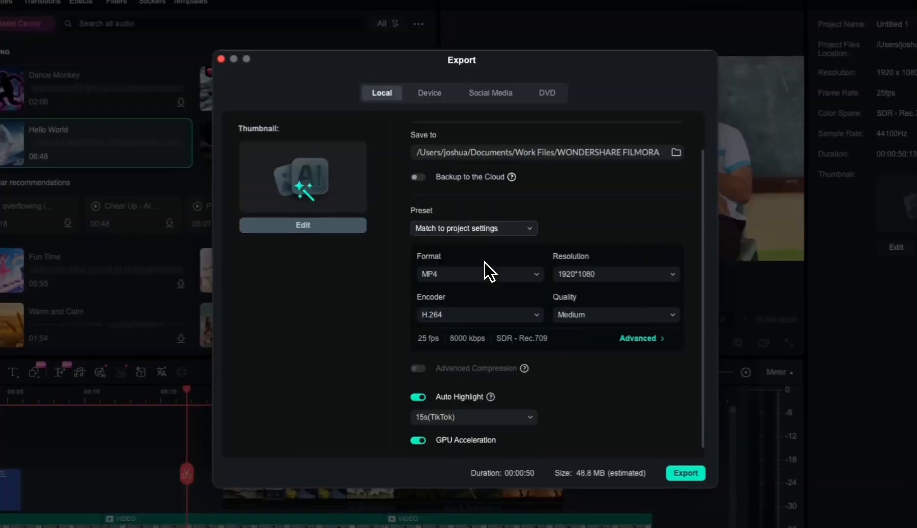
click(616, 315)
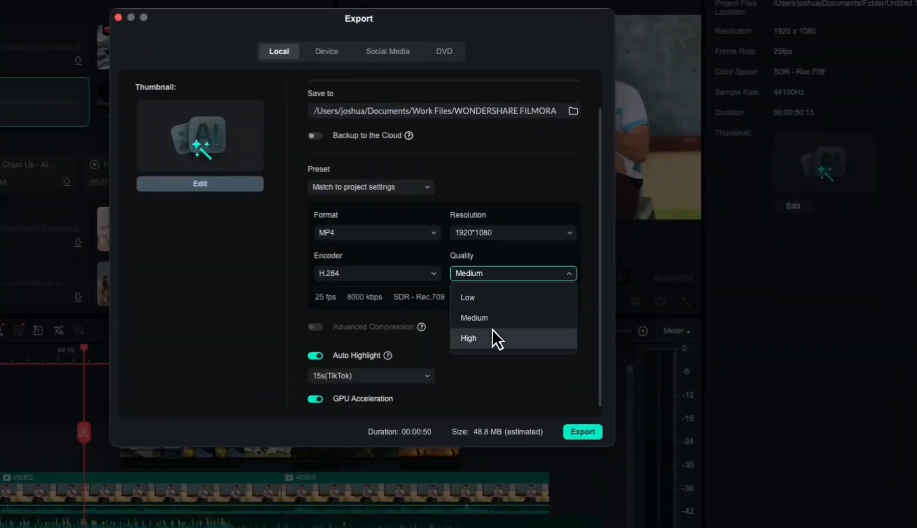